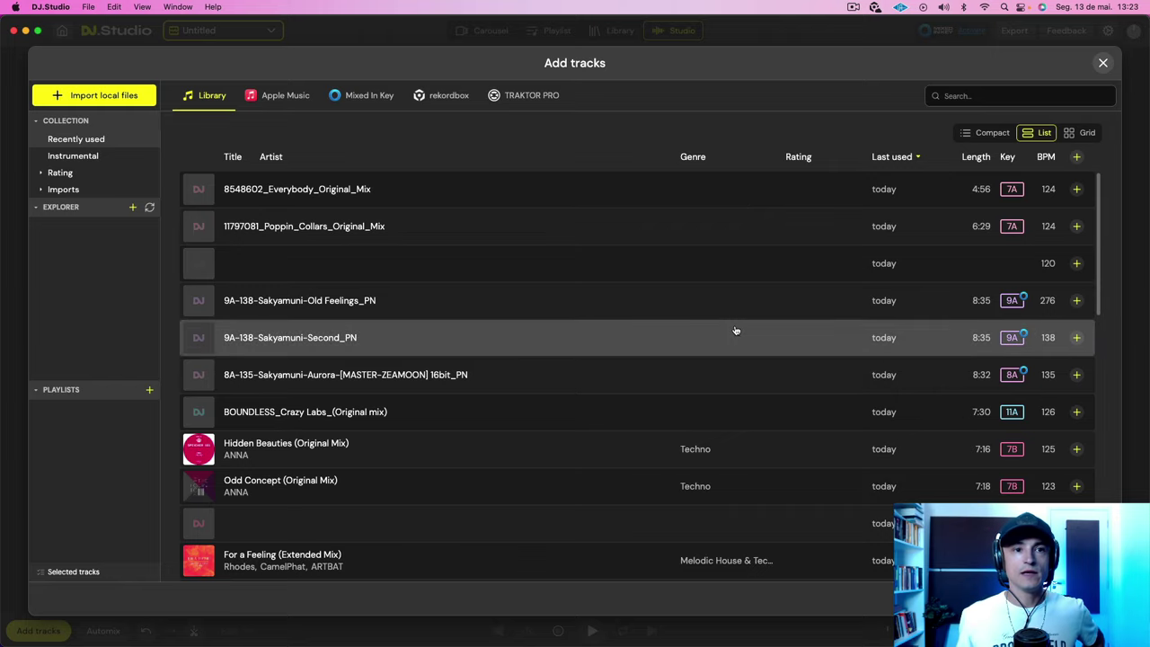
- Add the library tracks Peace of Mind, Rolling, Kingdom of the Sun and 2A-118 Trickster to the mix
{"action": "scroll", "coordinate": [734, 328], "scroll_direction": "down", "scroll_amount": 15}
{"action": "scroll", "coordinate": [735, 330], "scroll_direction": "down", "scroll_amount": 2}
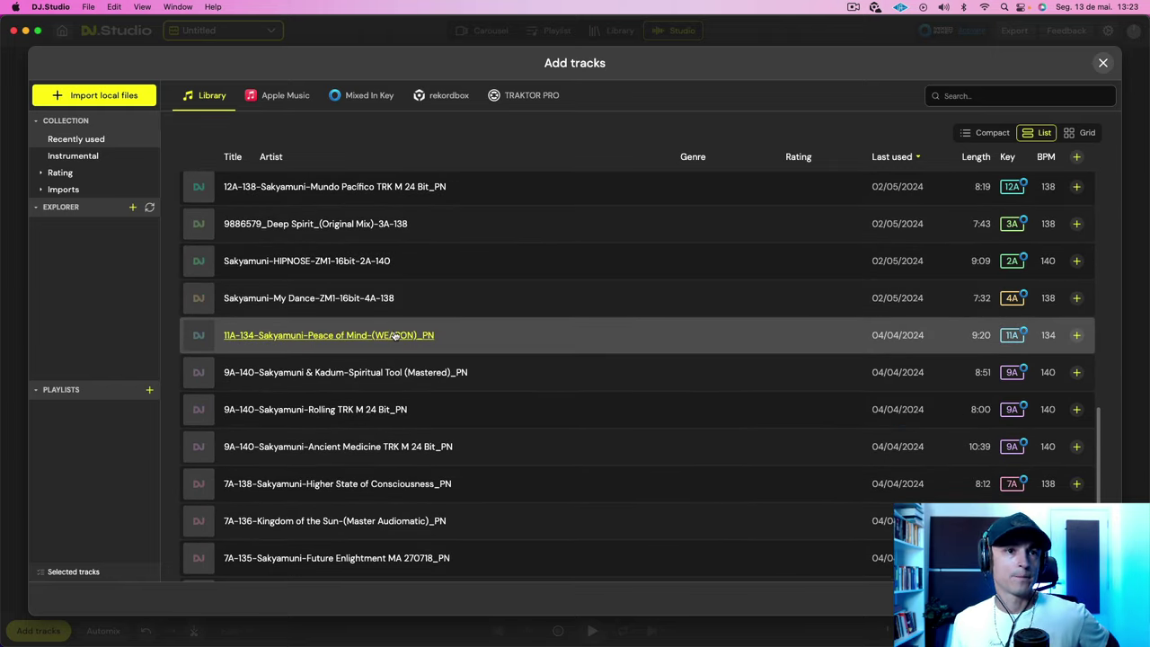
{"action": "left_click", "coordinate": [1077, 336]}
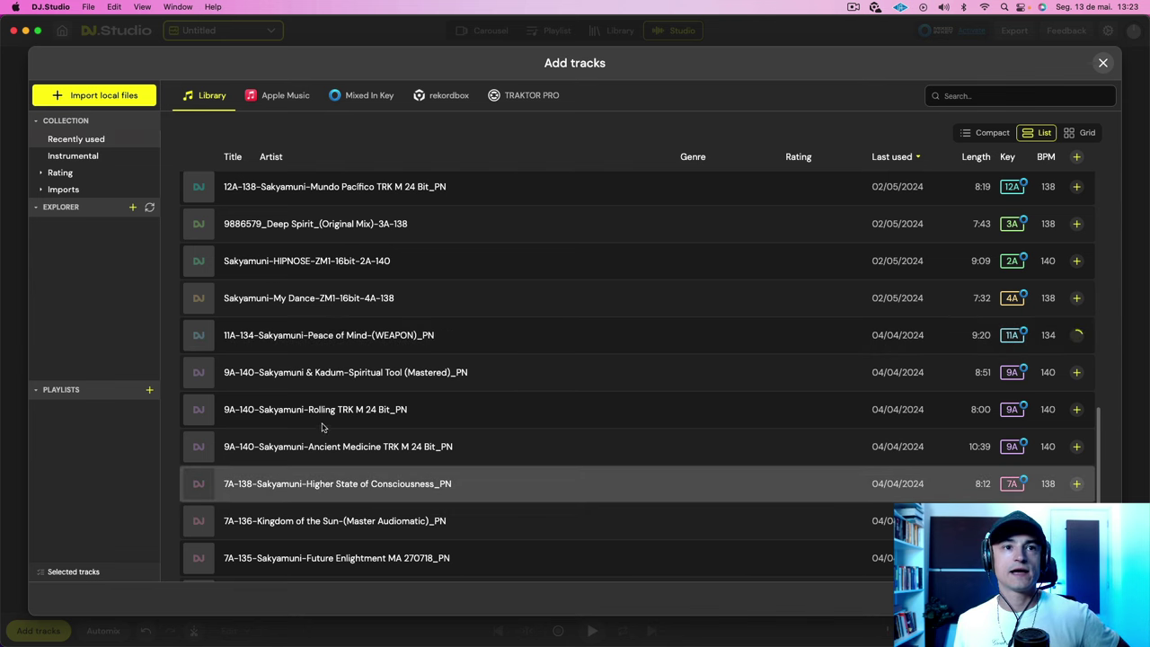
{"action": "left_click", "coordinate": [1077, 409]}
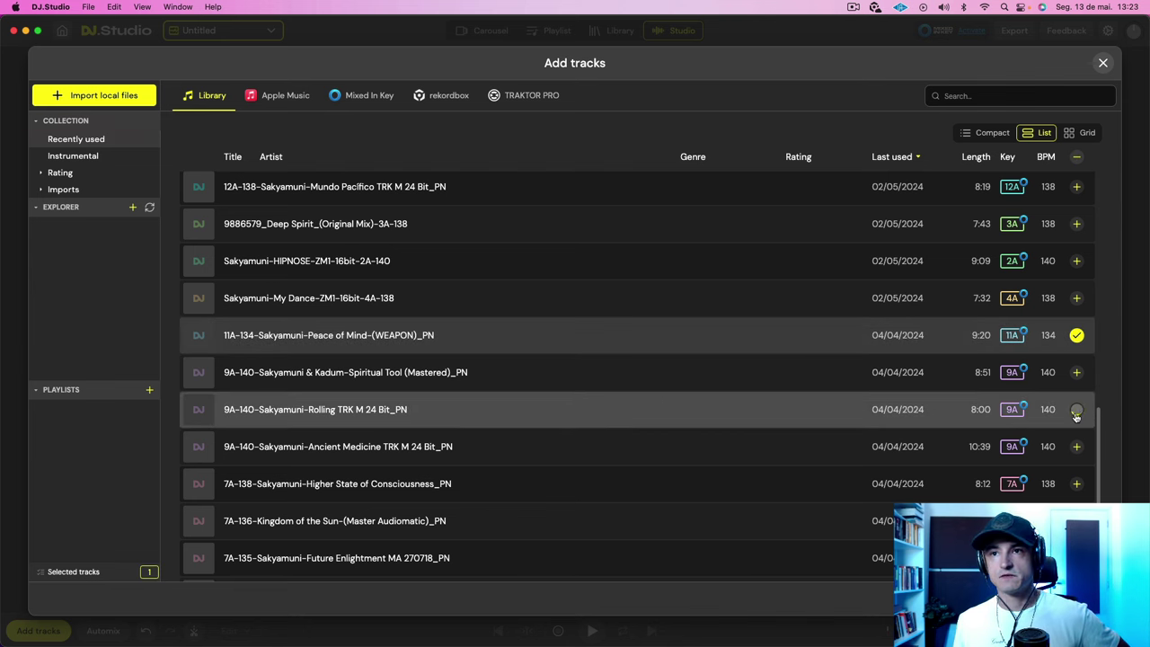
{"action": "scroll", "coordinate": [539, 485], "scroll_direction": "down", "scroll_amount": 3}
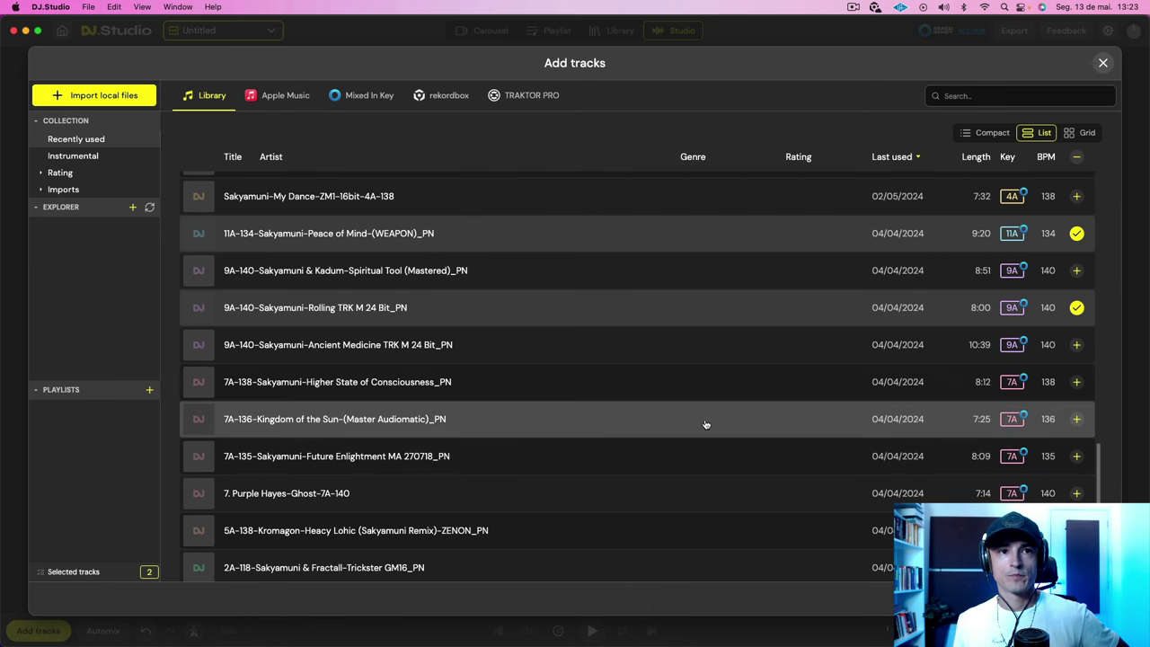
{"action": "left_click", "coordinate": [1077, 420]}
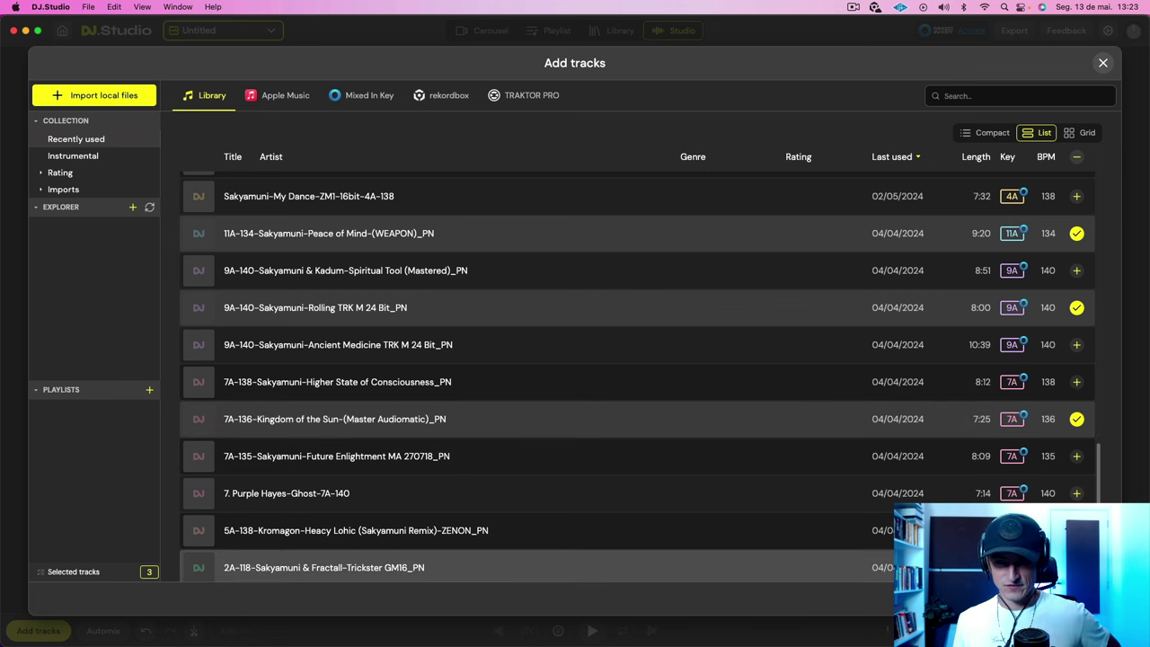
{"action": "left_click", "coordinate": [1077, 567]}
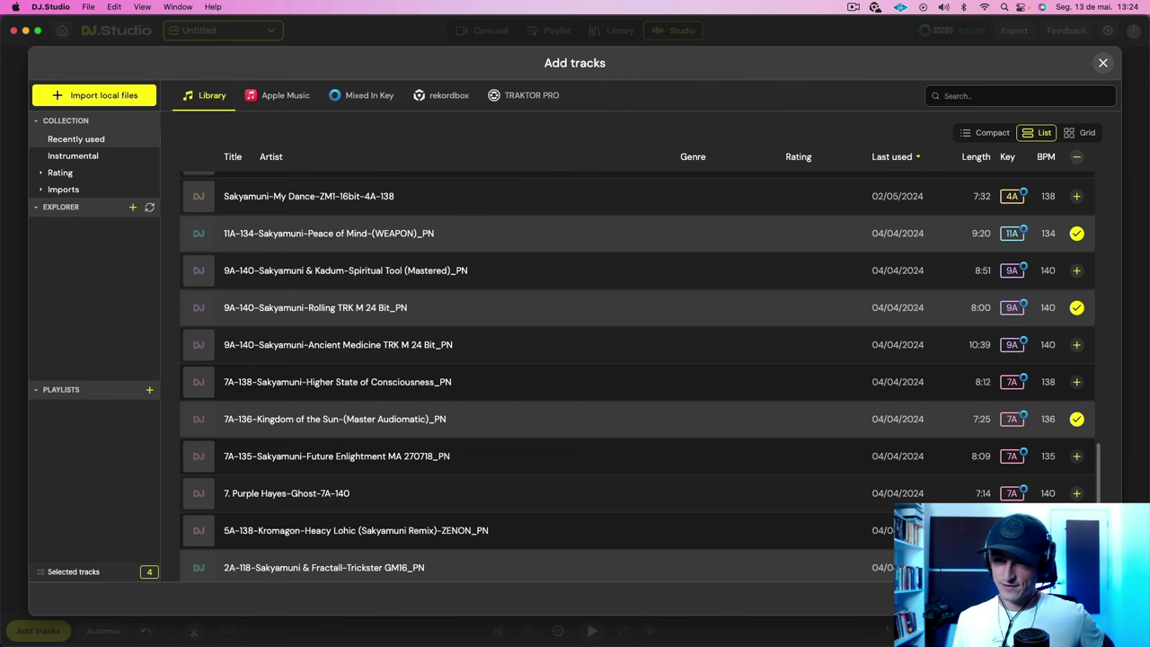
{"action": "left_click", "coordinate": [1071, 598]}
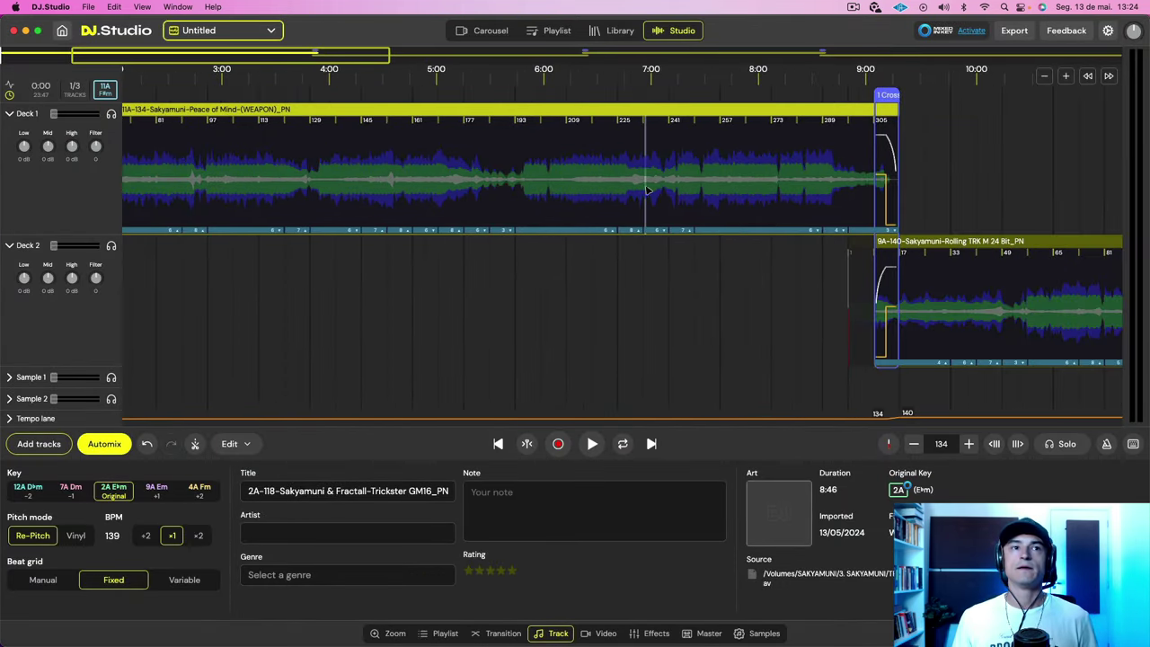
- Run Automix on the four-track playlist with the default ordering settings and finish it
{"action": "left_click", "coordinate": [104, 443]}
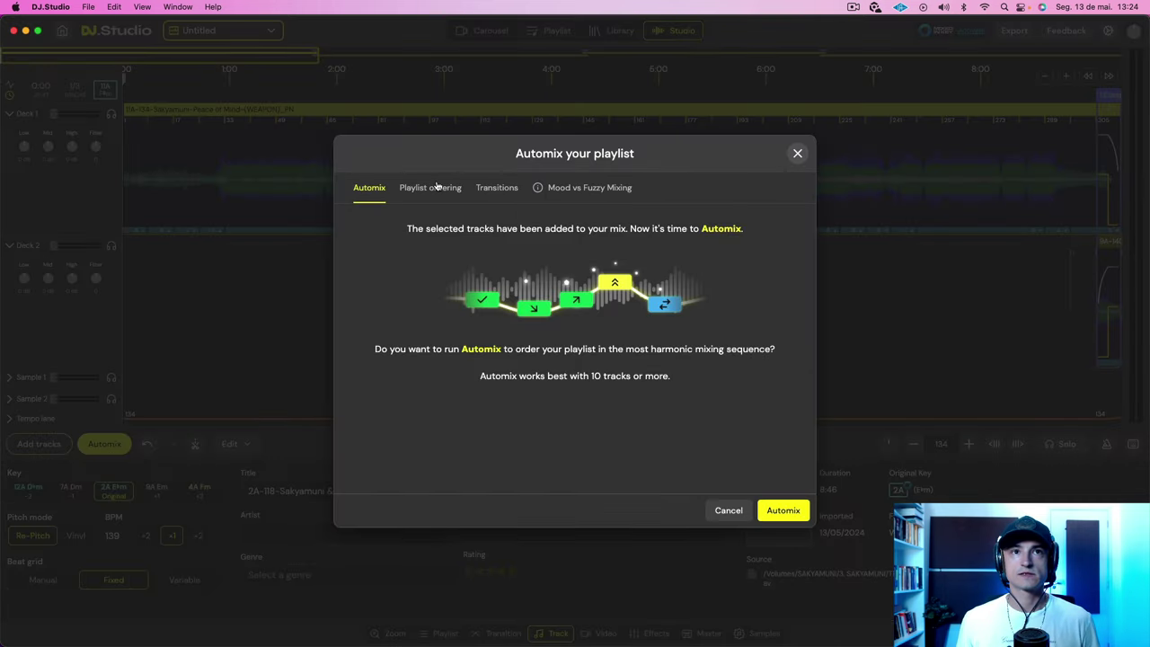
{"action": "left_click", "coordinate": [435, 187]}
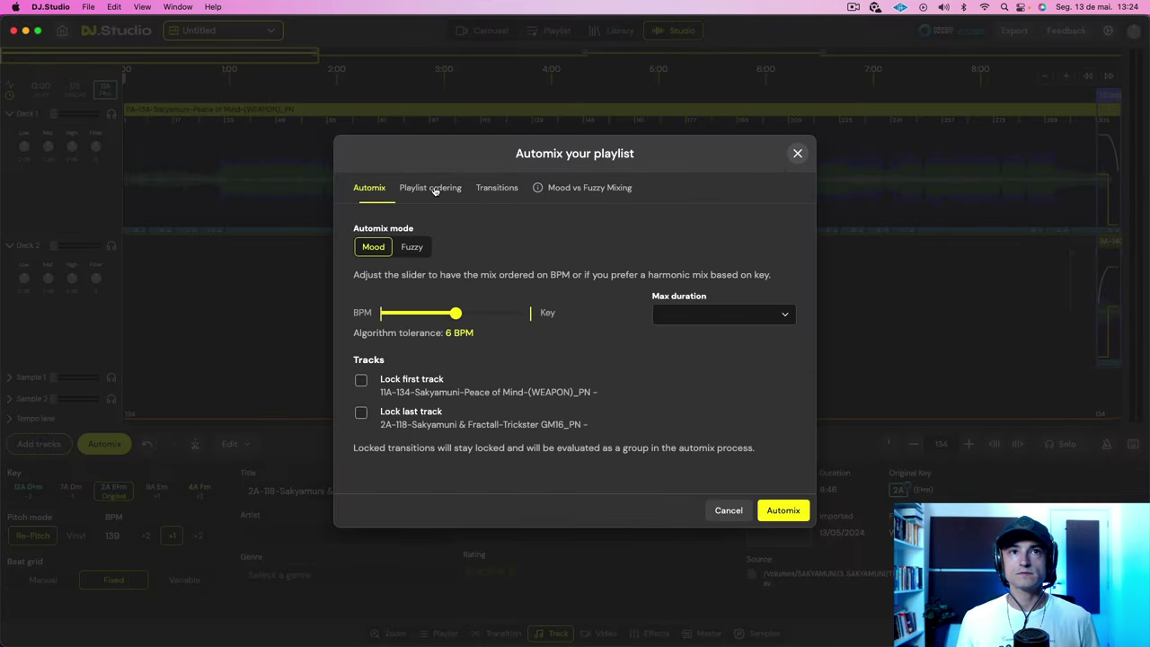
{"action": "left_click", "coordinate": [375, 193]}
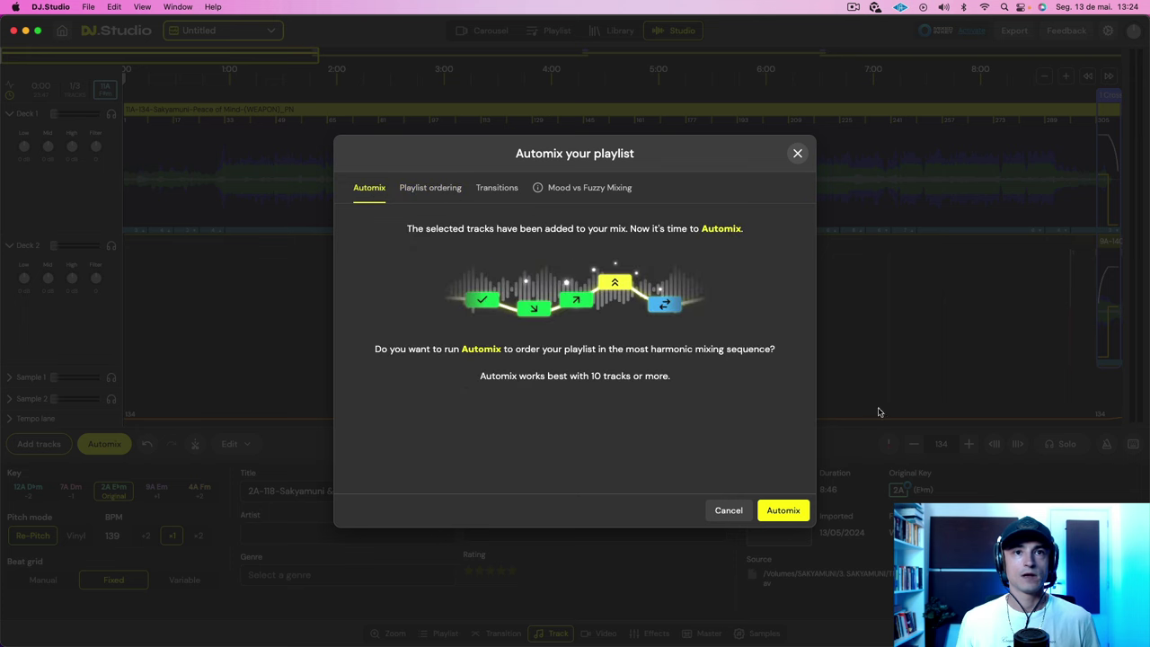
{"action": "left_click", "coordinate": [774, 511]}
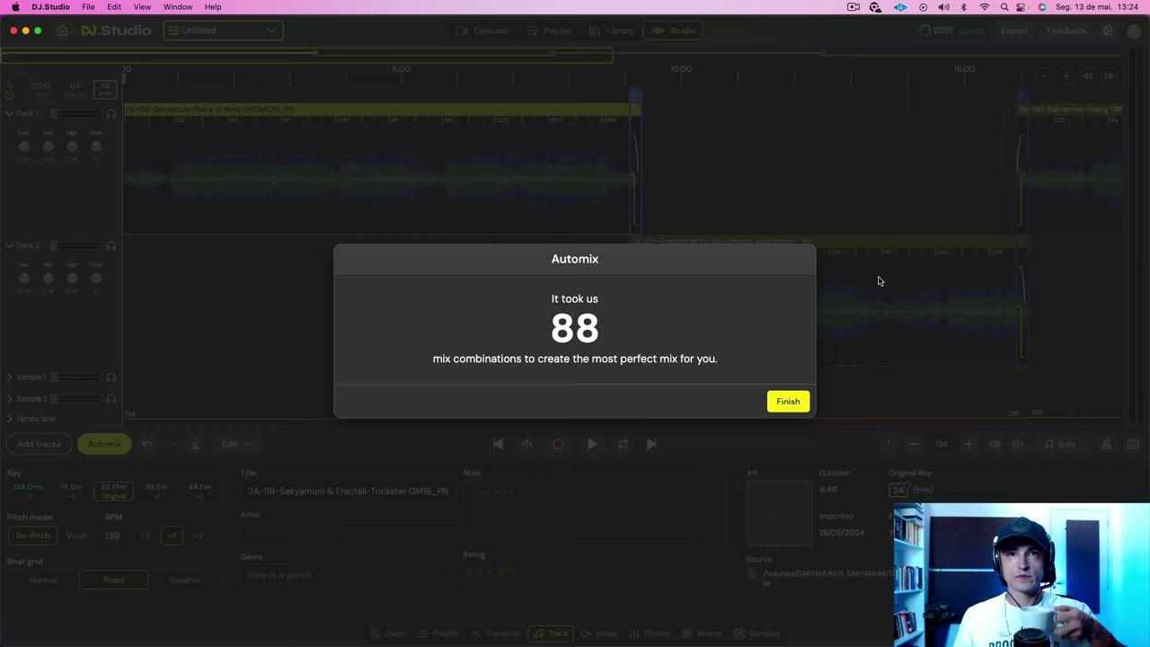
{"action": "left_click", "coordinate": [801, 400]}
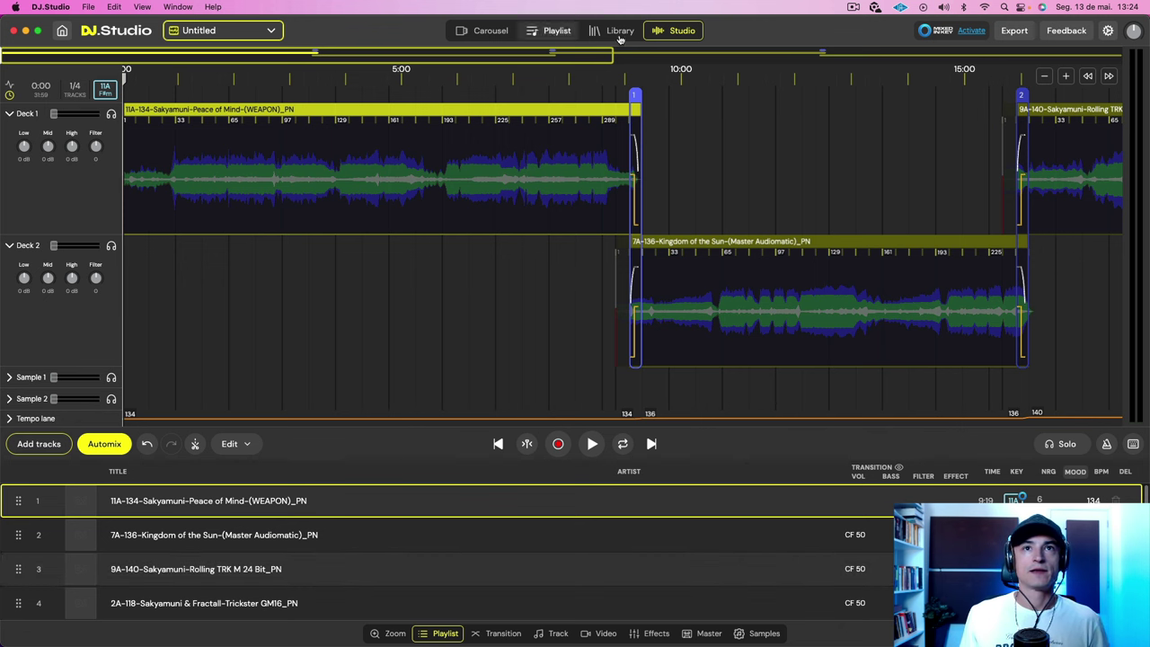
- In the playlist view, start adding tracks and select My Dance, Spiritual Tool and Purple Hayes-Ghost from the library
{"action": "left_click", "coordinate": [555, 31]}
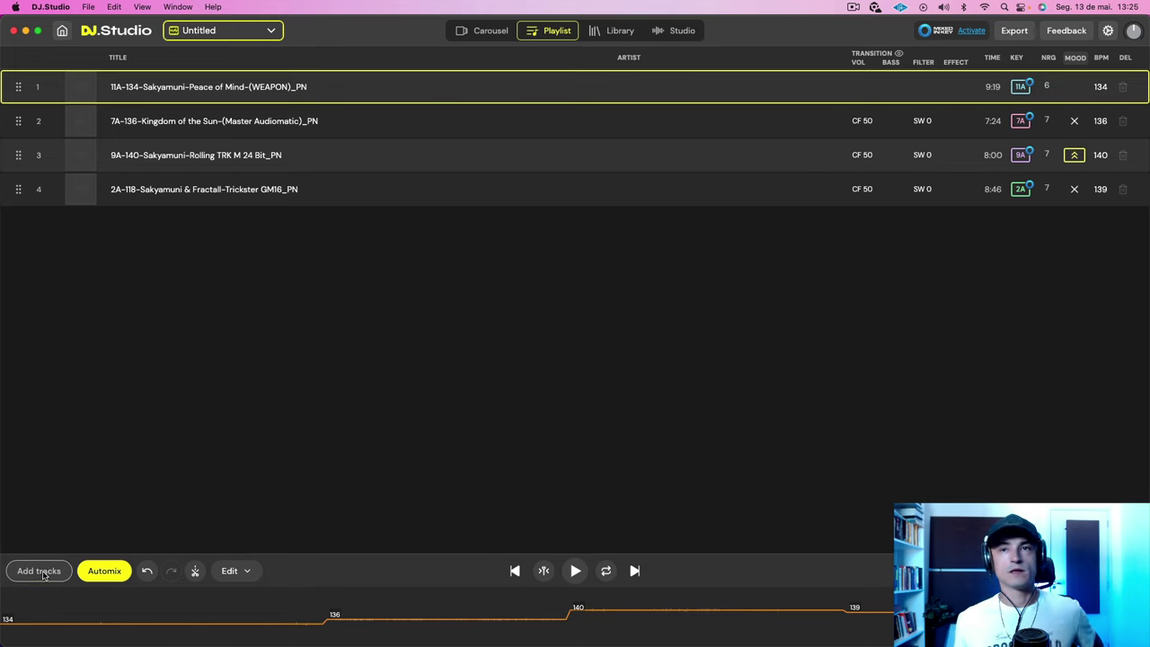
{"action": "left_click", "coordinate": [40, 572]}
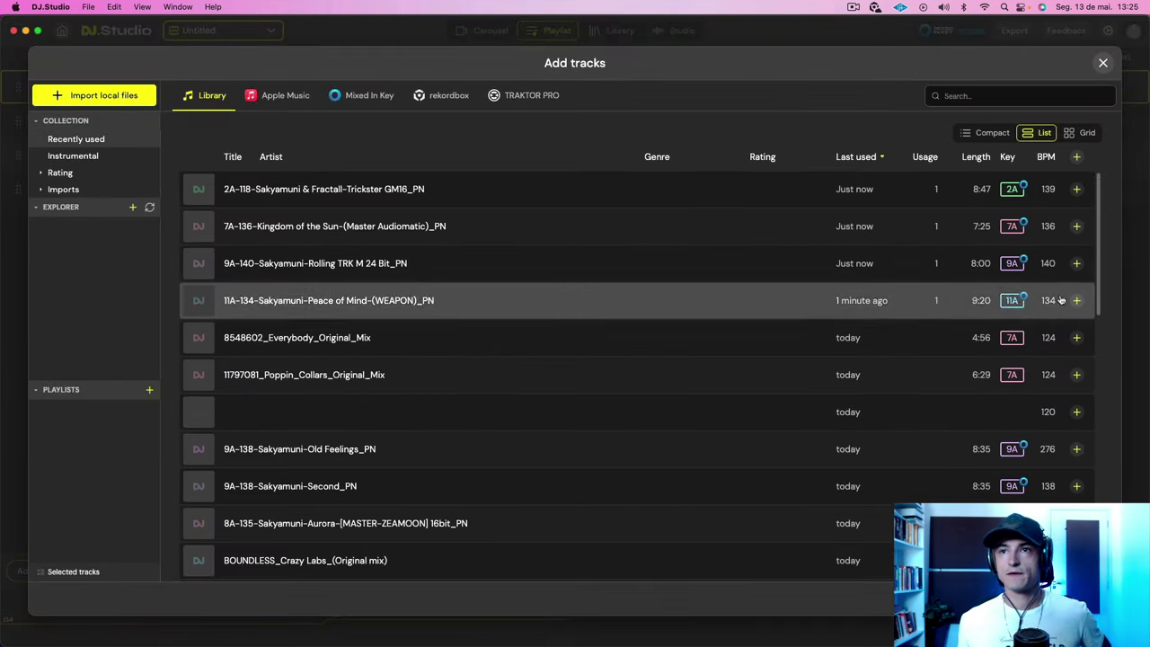
{"action": "scroll", "coordinate": [1077, 377], "scroll_direction": "down", "scroll_amount": 10}
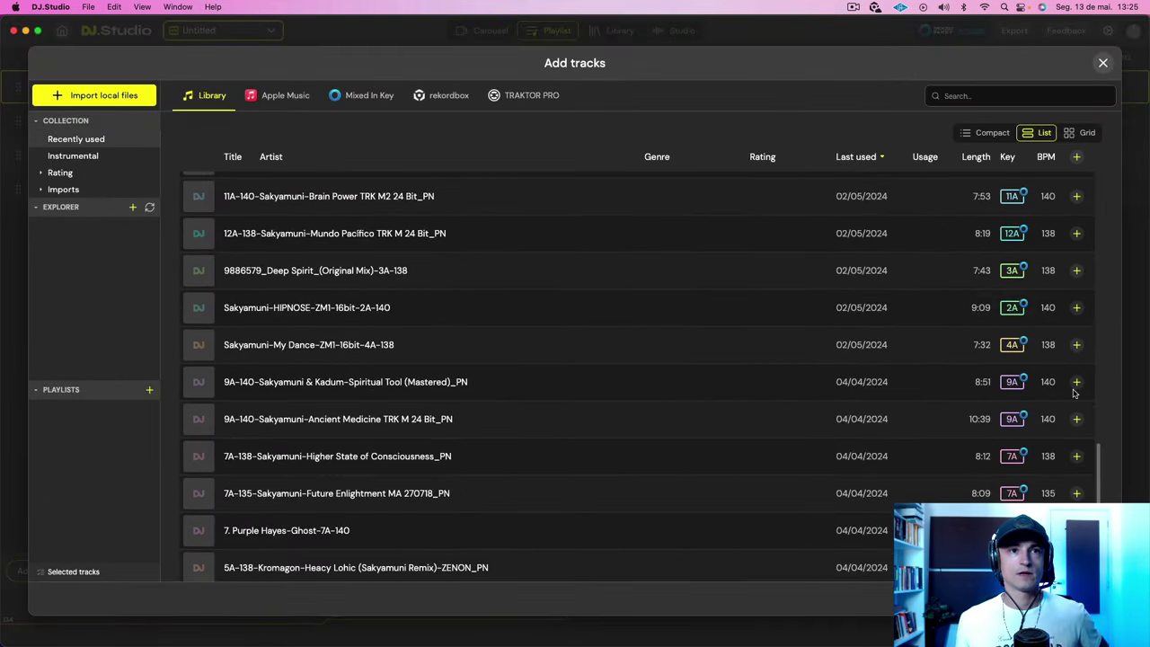
{"action": "left_click", "coordinate": [1076, 344]}
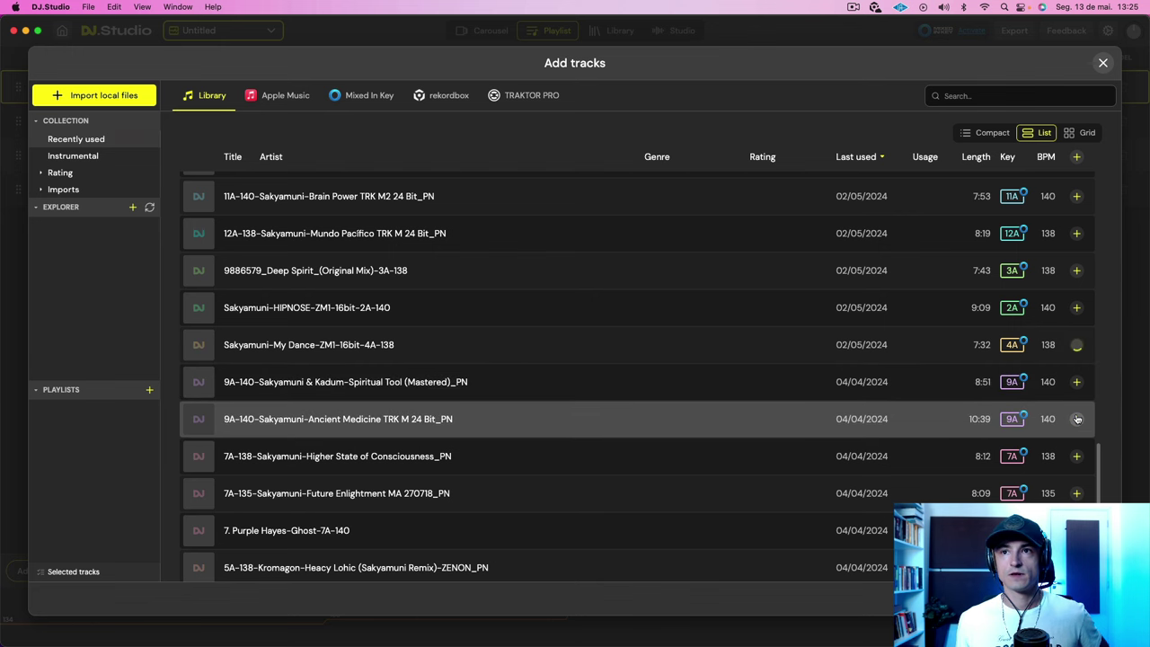
{"action": "left_click", "coordinate": [1077, 384]}
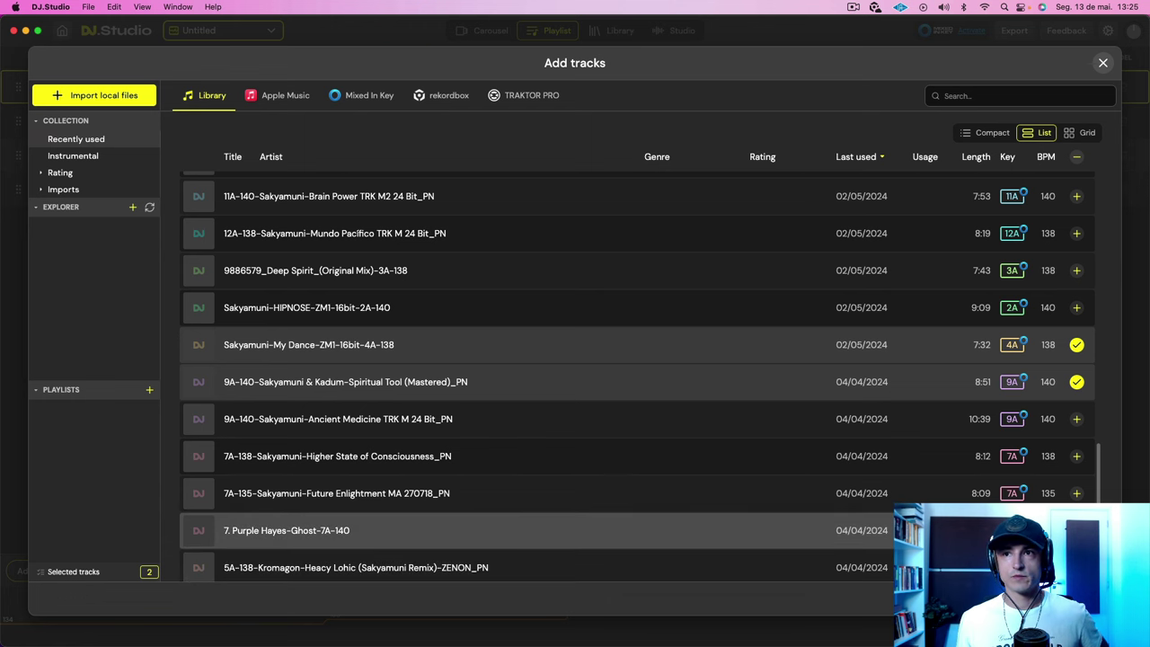
{"action": "scroll", "coordinate": [1034, 253], "scroll_direction": "up", "scroll_amount": 1}
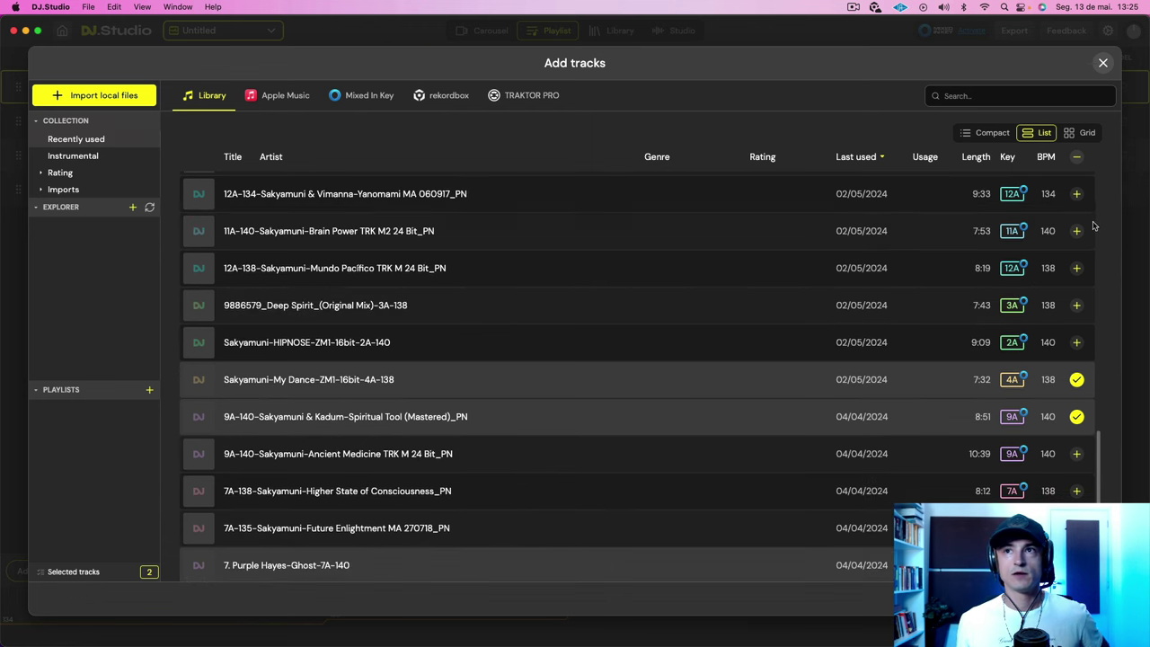
- Select the Machinery, Shadows and Negative Space tracks too, and add the whole selection to the playlist
{"action": "left_click", "coordinate": [1077, 195]}
{"action": "scroll", "coordinate": [1074, 206], "scroll_direction": "up", "scroll_amount": 2}
{"action": "scroll", "coordinate": [1074, 208], "scroll_direction": "up", "scroll_amount": 4}
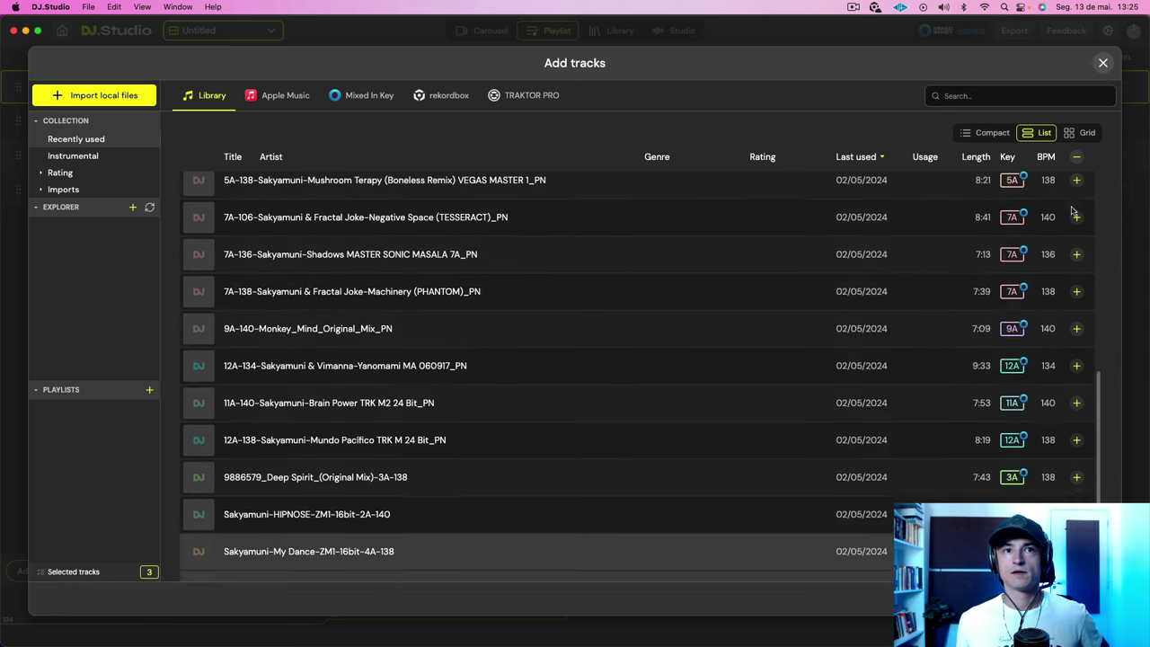
{"action": "left_click", "coordinate": [1078, 303]}
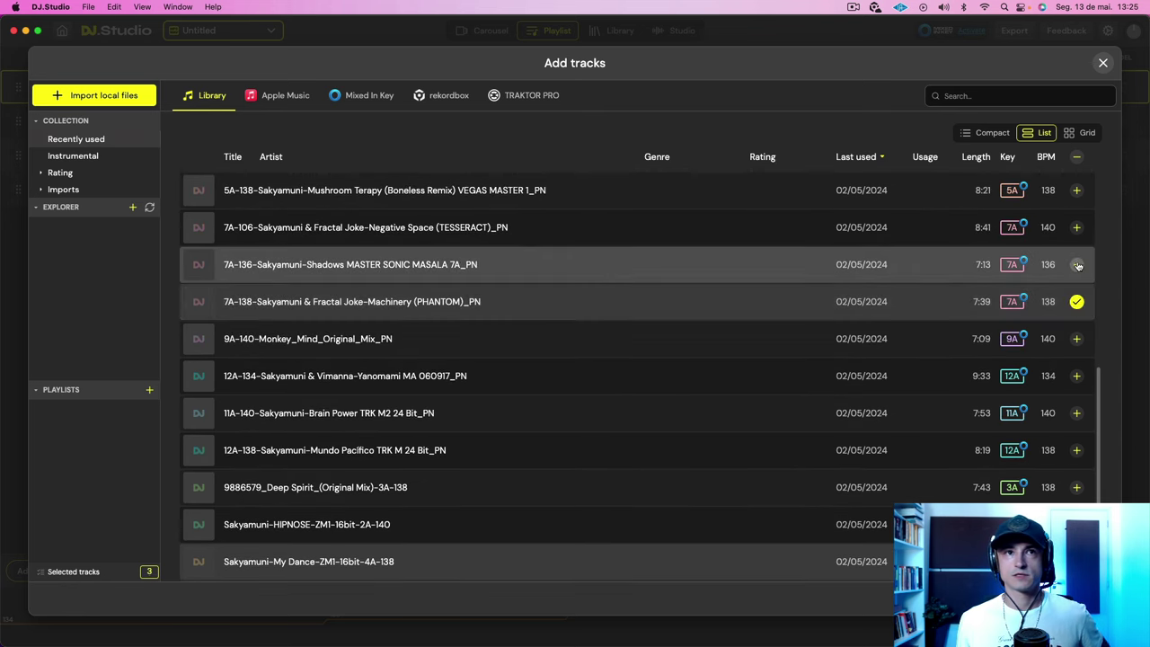
{"action": "left_click", "coordinate": [1078, 265]}
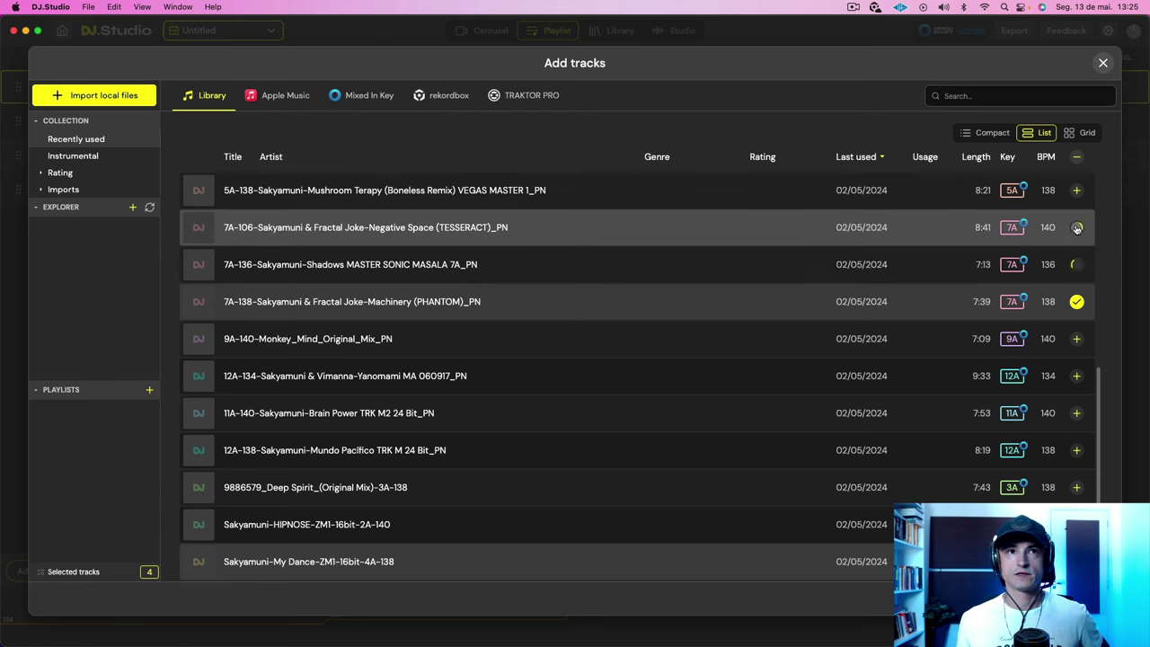
{"action": "left_click", "coordinate": [1077, 191]}
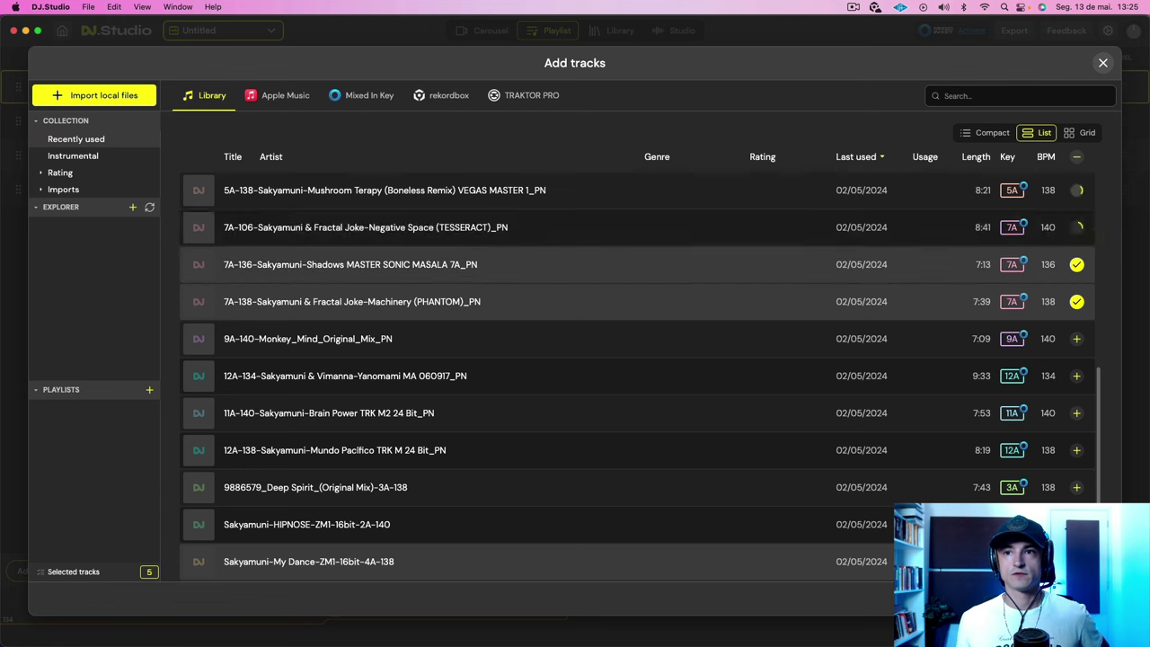
{"action": "left_click", "coordinate": [1069, 599]}
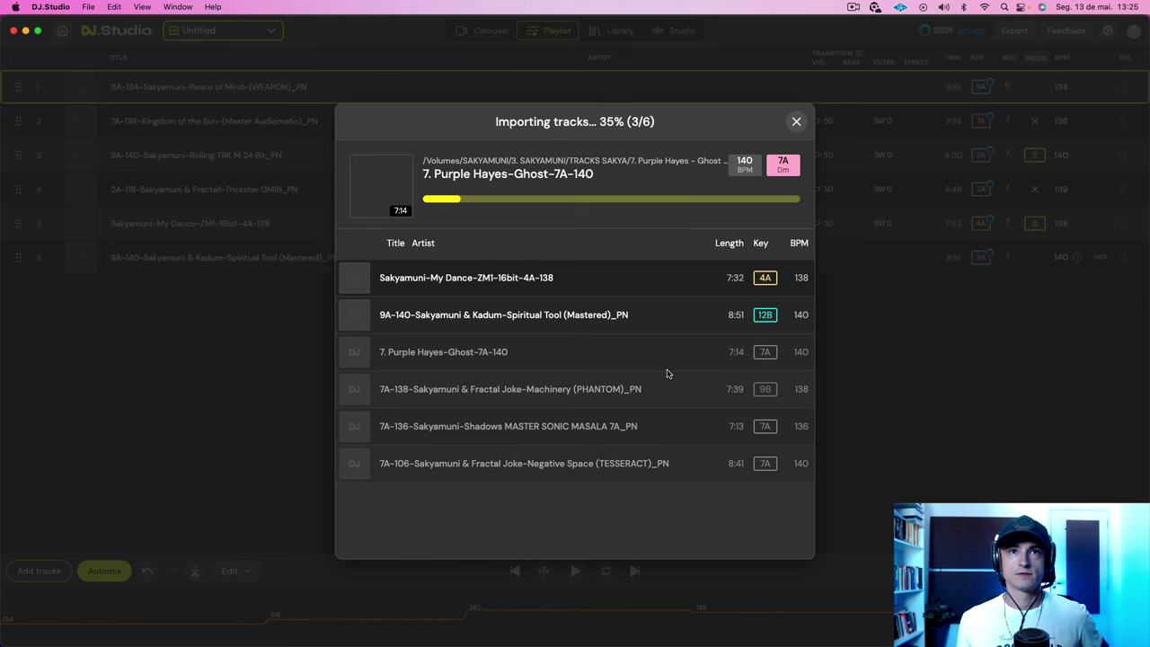
{"action": "left_click", "coordinate": [853, 7]}
{"action": "left_click", "coordinate": [860, 51]}
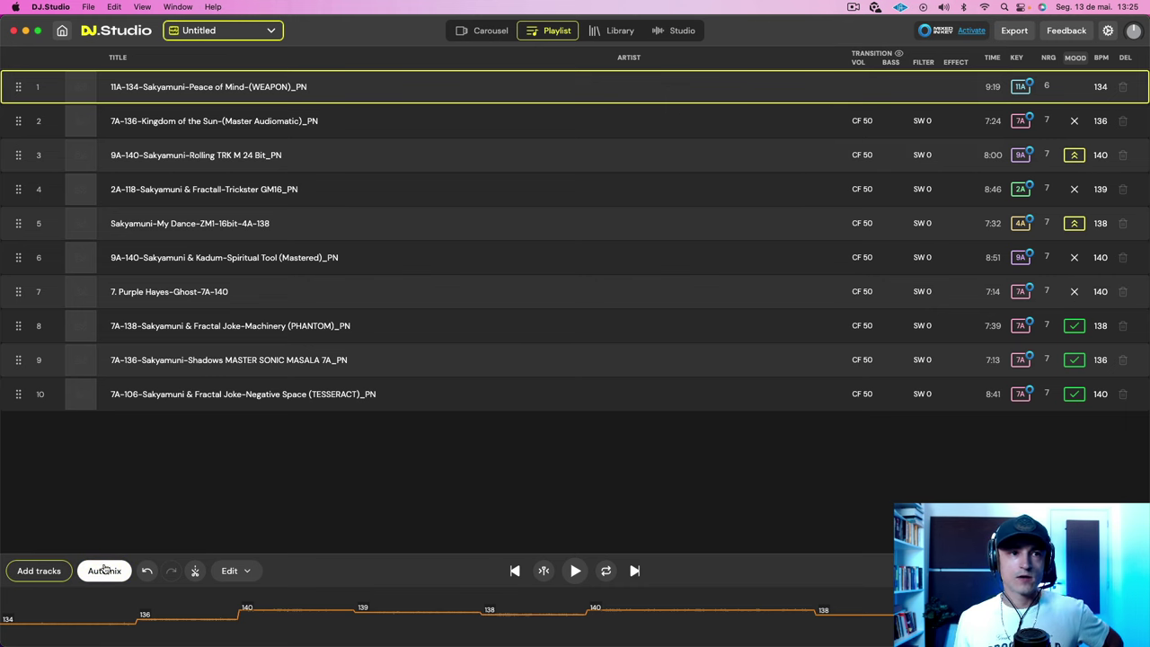
- Run Automix on the ten-track playlist to reorder it in the most harmonic mixing sequence
{"action": "left_click", "coordinate": [106, 571]}
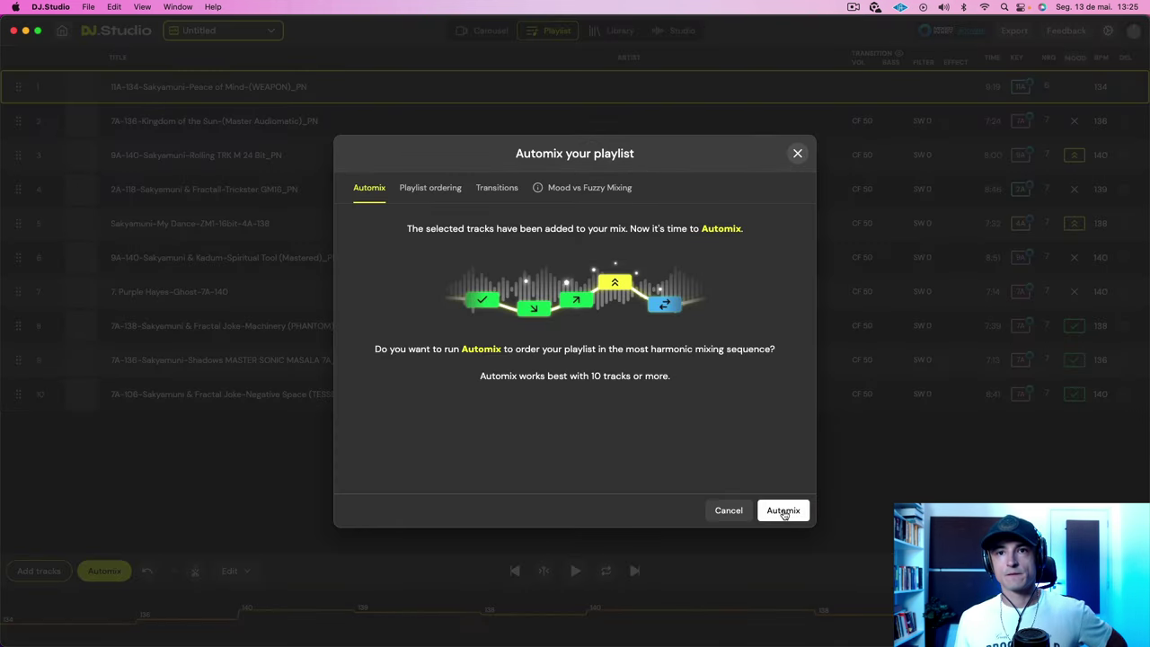
{"action": "left_click", "coordinate": [782, 510]}
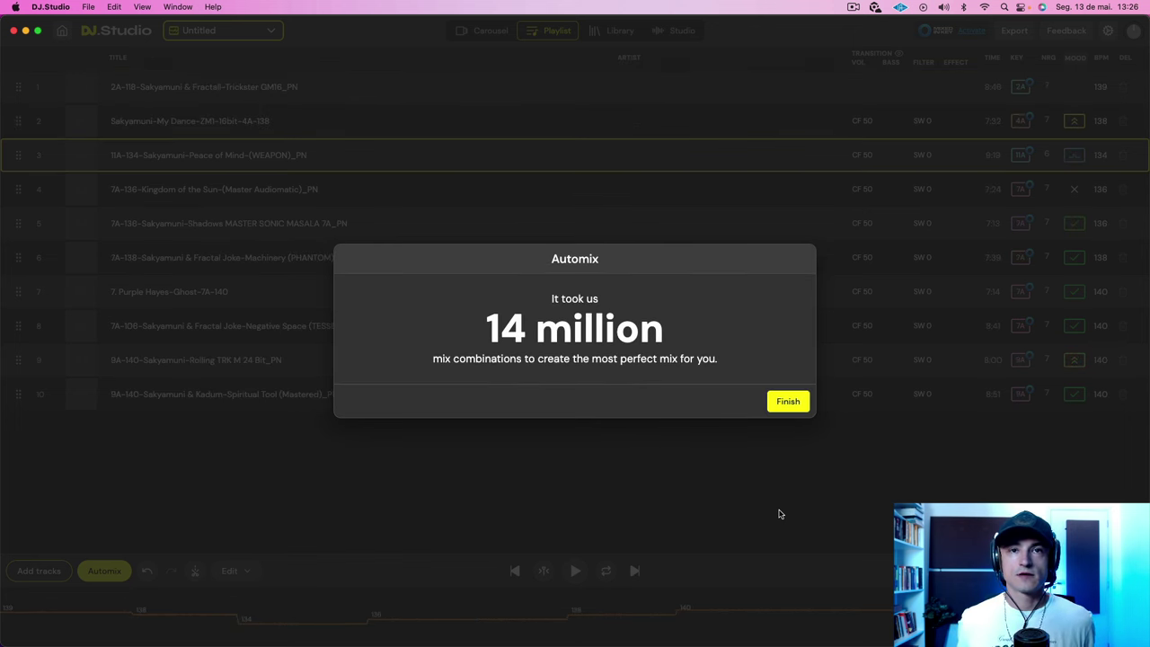
{"action": "left_click", "coordinate": [788, 403]}
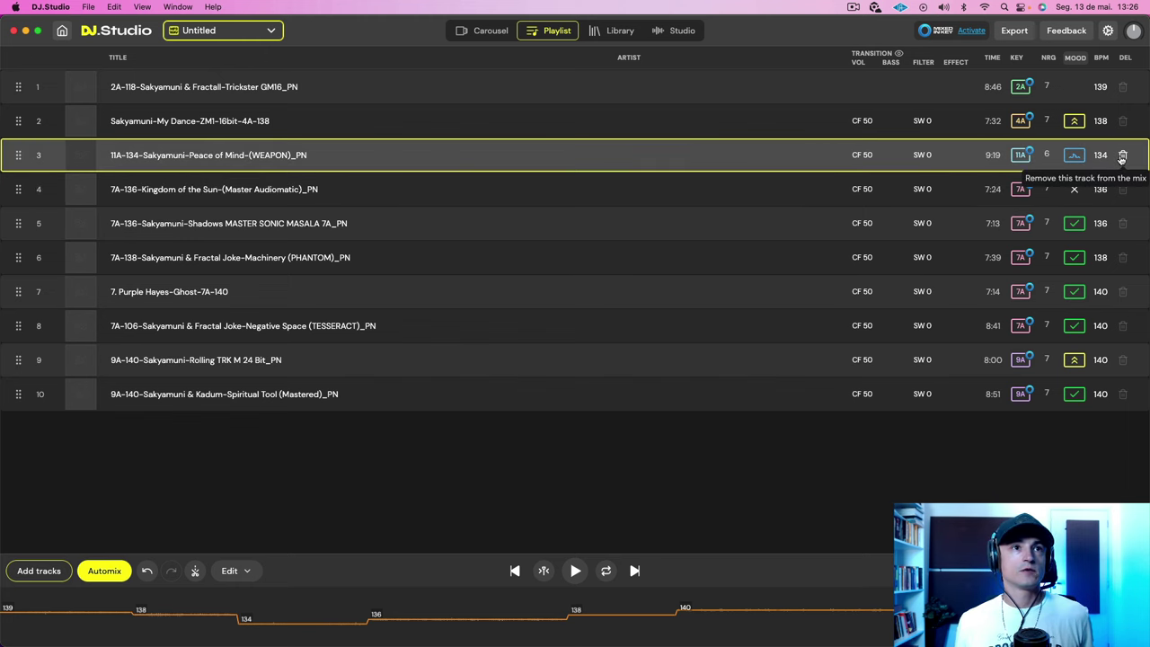
- Remove Peace of Mind, My Dance, Kingdom of the Sun and 2A-118 Trickster from the playlist
{"action": "left_click", "coordinate": [1122, 155]}
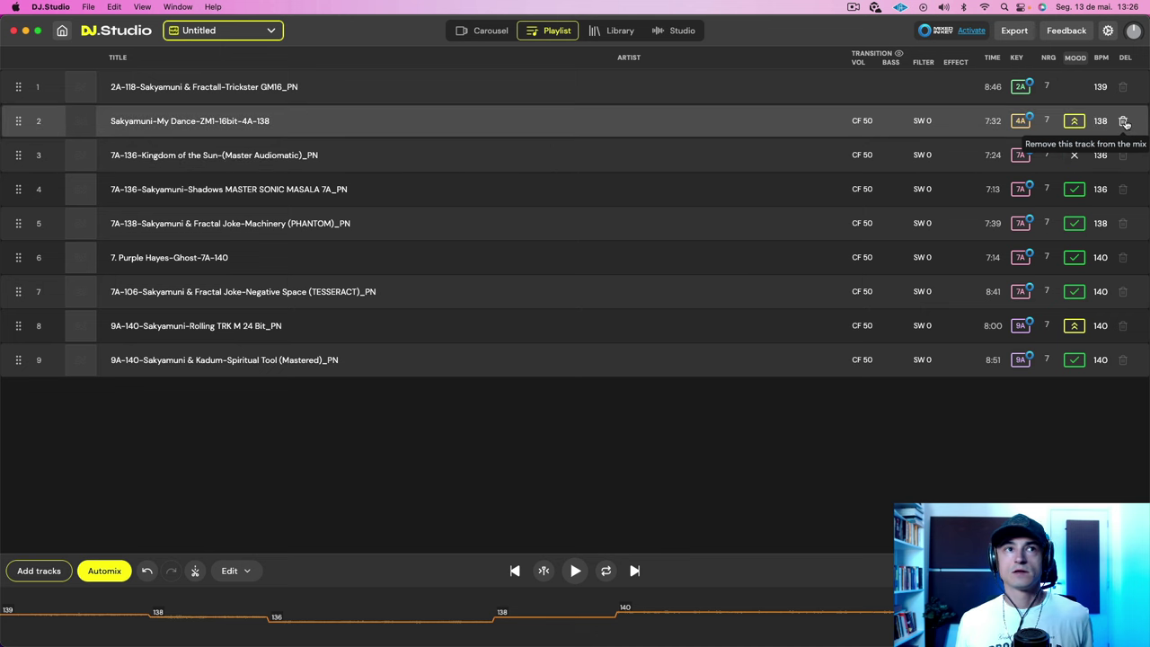
{"action": "left_click", "coordinate": [1123, 121]}
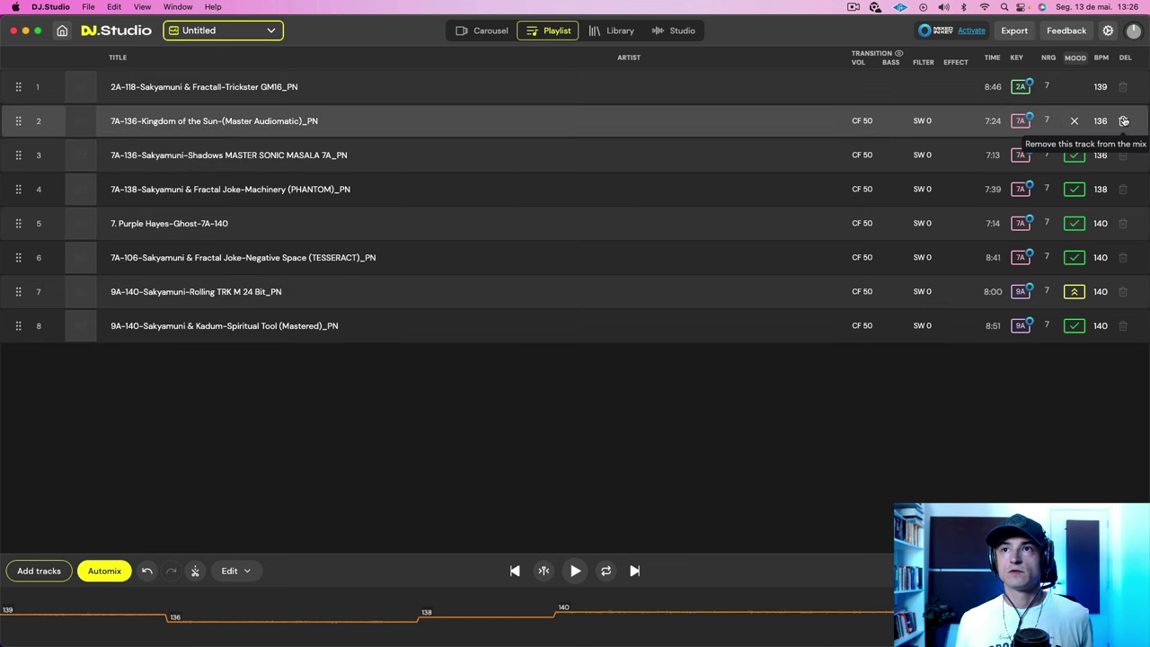
{"action": "left_click", "coordinate": [1123, 120]}
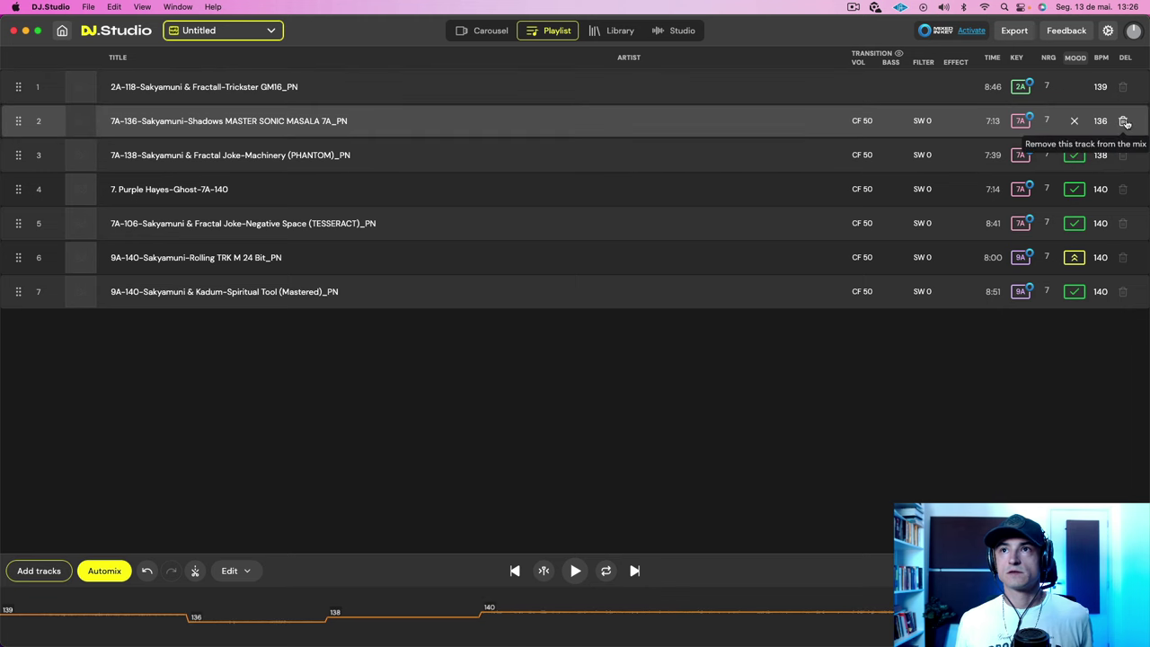
{"action": "left_click", "coordinate": [1123, 86]}
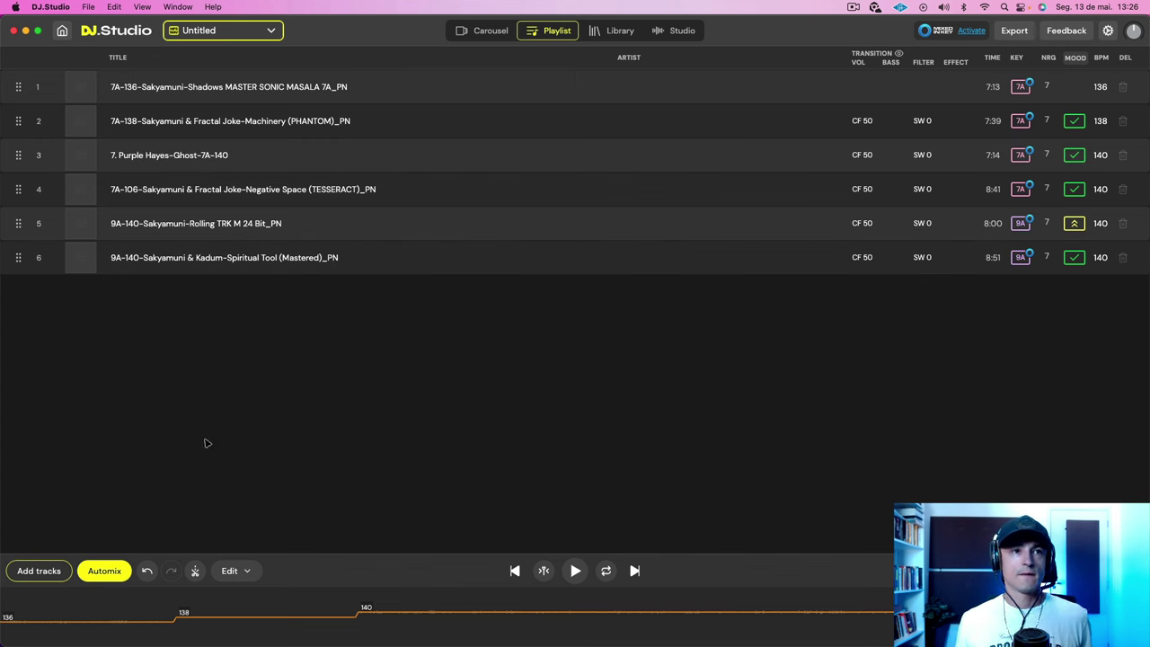
- Switch to the Studio view and play the mix from about 5:28 in the Shadows track, before the first transition
{"action": "left_click", "coordinate": [681, 30]}
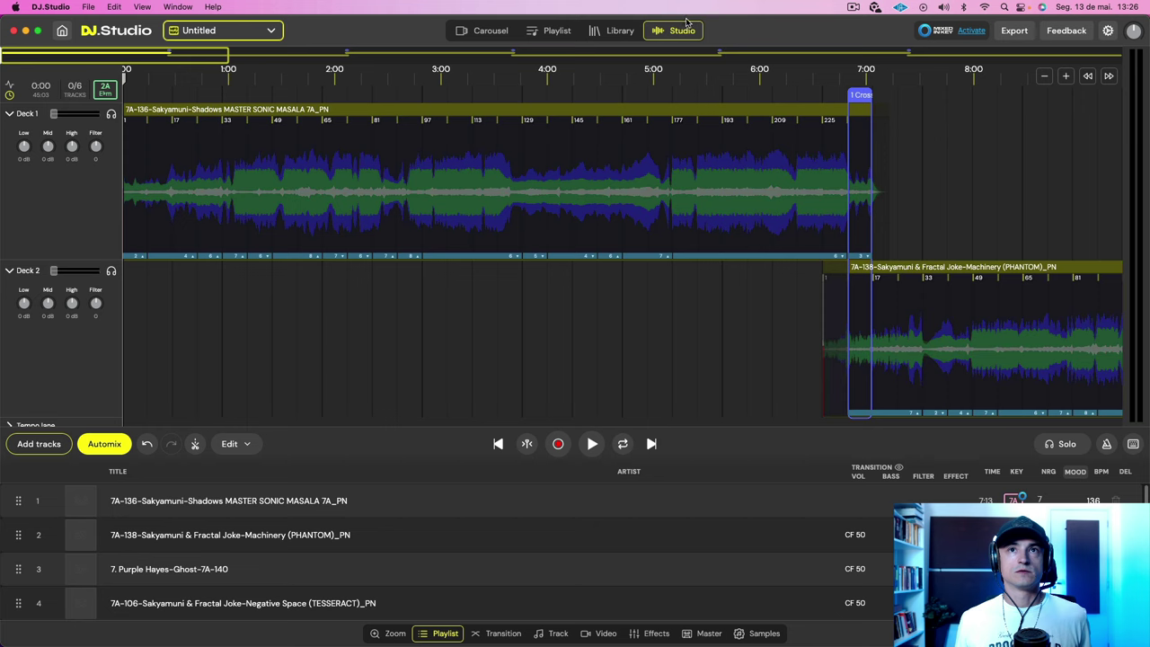
{"action": "scroll", "coordinate": [995, 323], "scroll_direction": "right", "scroll_amount": 10}
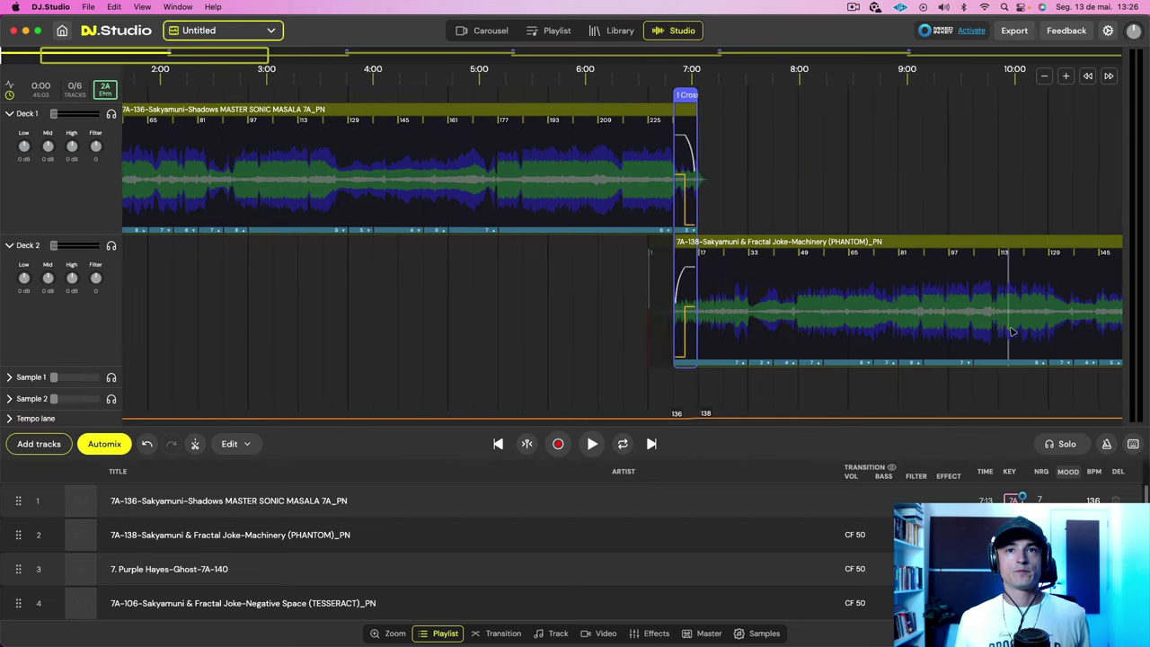
{"action": "scroll", "coordinate": [1011, 331], "scroll_direction": "left", "scroll_amount": 4}
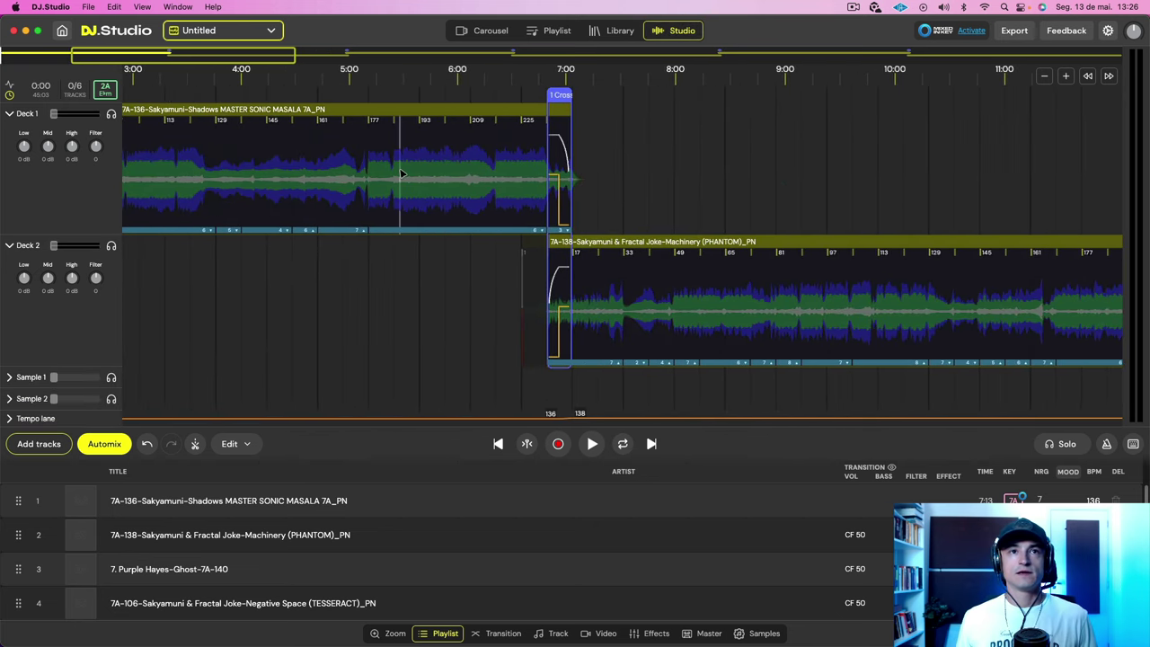
{"action": "left_click", "coordinate": [400, 174]}
{"action": "key", "text": "space"}
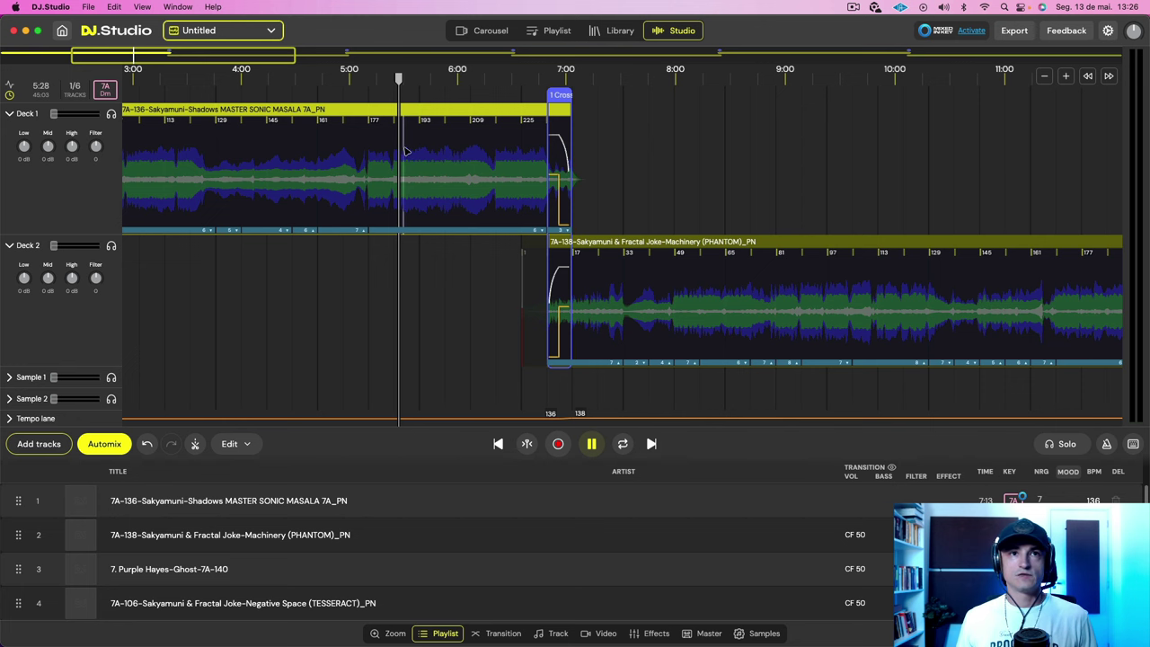
- Stop playback, select bars 217 to 225 near the end of the Shadows track, and loop that section three times
{"action": "key", "text": "space"}
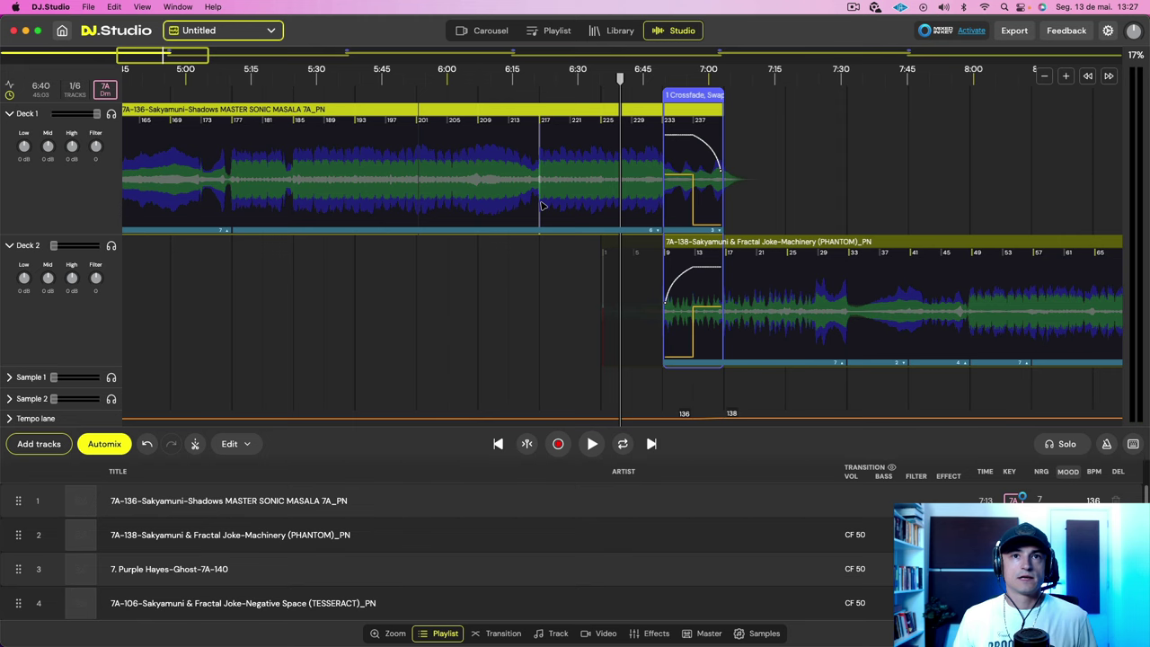
{"action": "scroll", "coordinate": [542, 206], "scroll_direction": "left", "scroll_amount": 3}
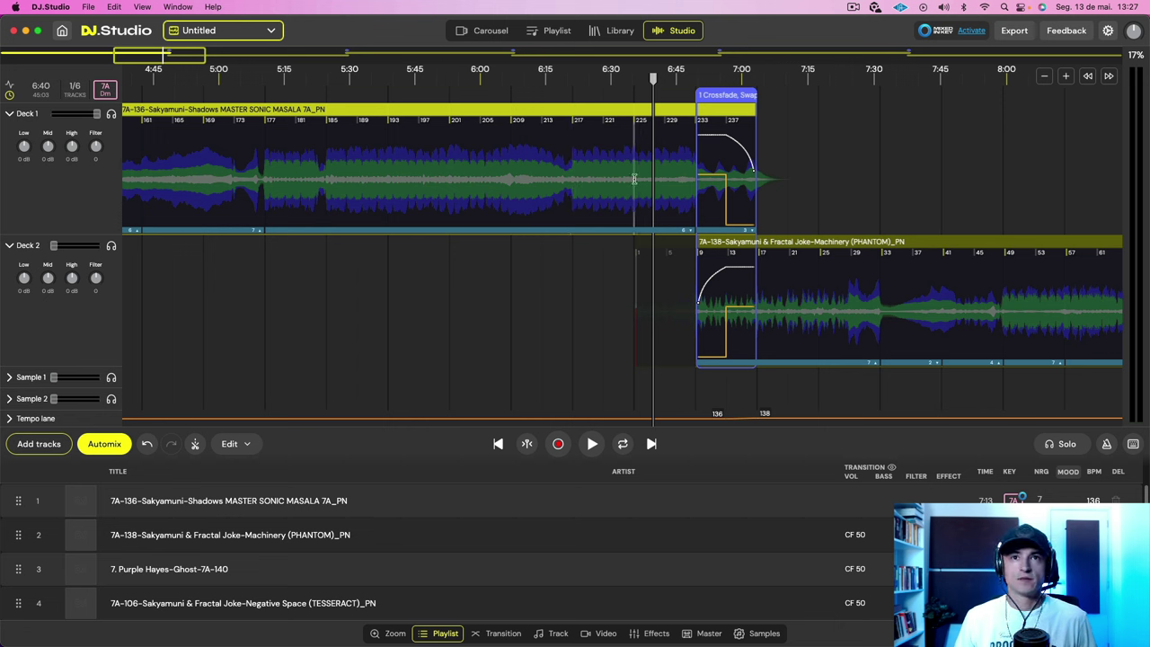
{"action": "left_click_drag", "start_coordinate": [635, 179], "coordinate": [572, 177]}
{"action": "right_click", "coordinate": [575, 177]}
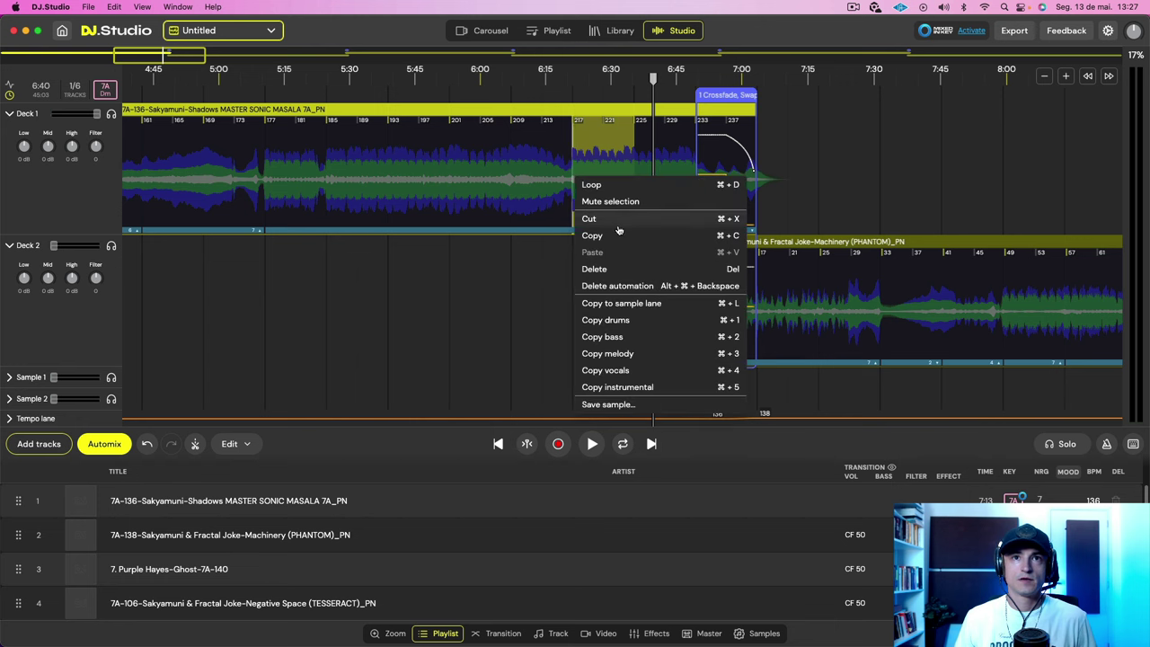
{"action": "left_click", "coordinate": [616, 186]}
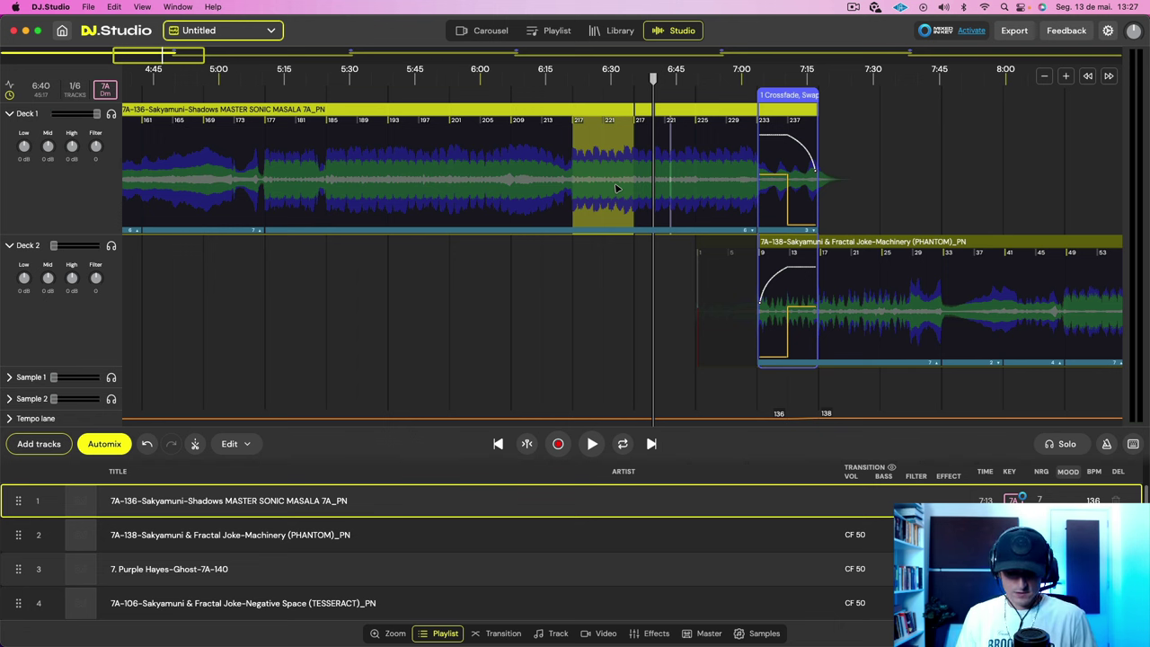
{"action": "key", "text": "l"}
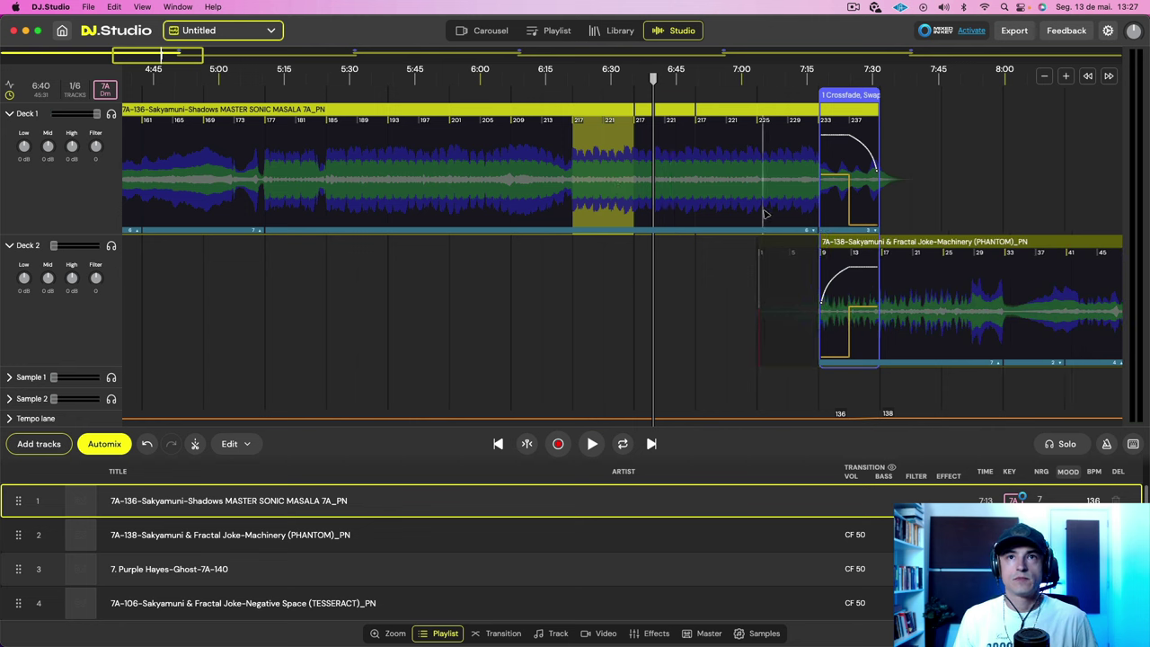
{"action": "key", "text": "super+d"}
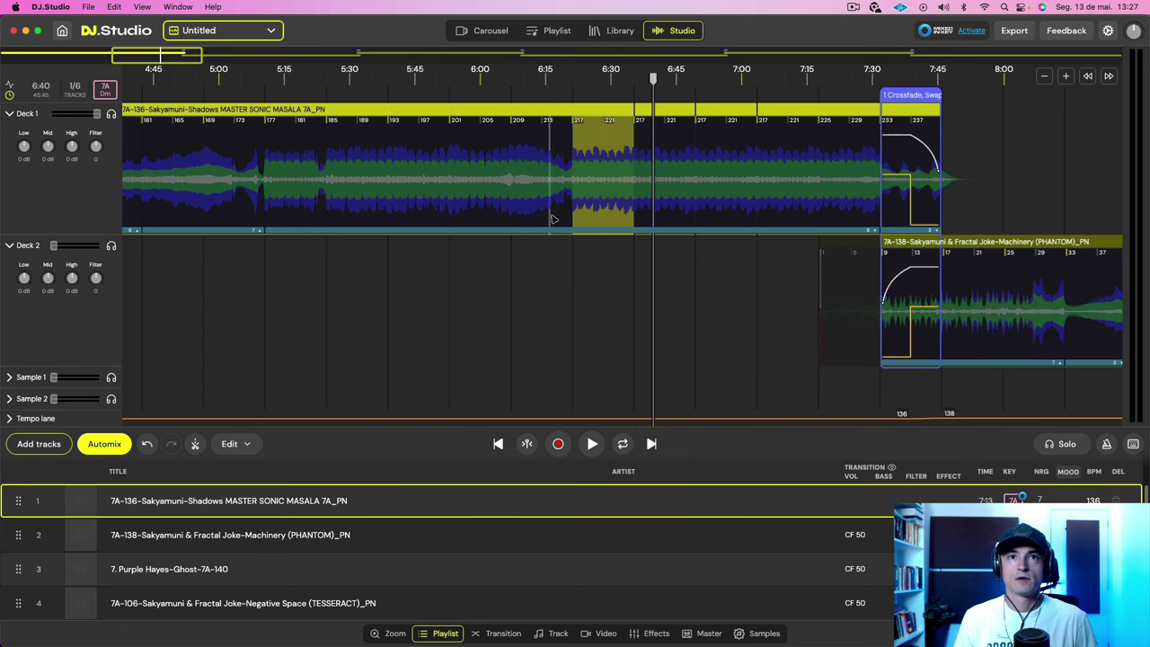
- Play the mix from about 6:16, just before the looped section of the Shadows track
{"action": "left_click", "coordinate": [552, 219]}
{"action": "key", "text": "space"}
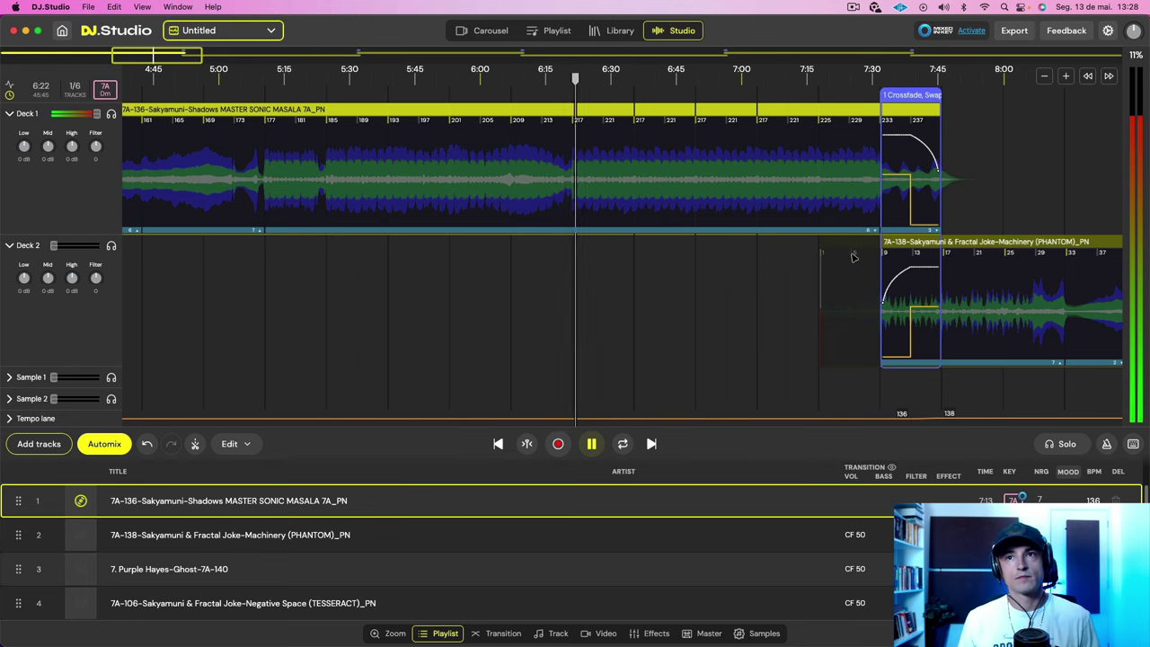
{"action": "scroll", "coordinate": [853, 258], "scroll_direction": "right", "scroll_amount": 5}
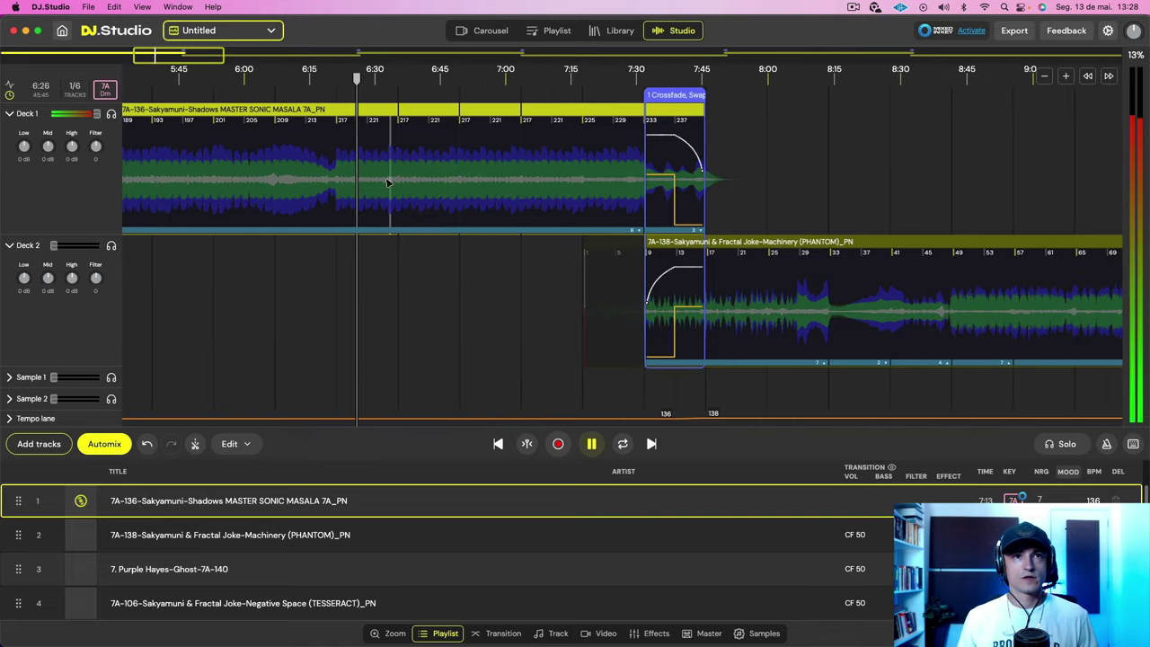
- Slide the Machinery track earlier so its bar 49 sits at the start of the first transition, and stop playback
{"action": "left_click_drag", "start_coordinate": [968, 240], "coordinate": [664, 245]}
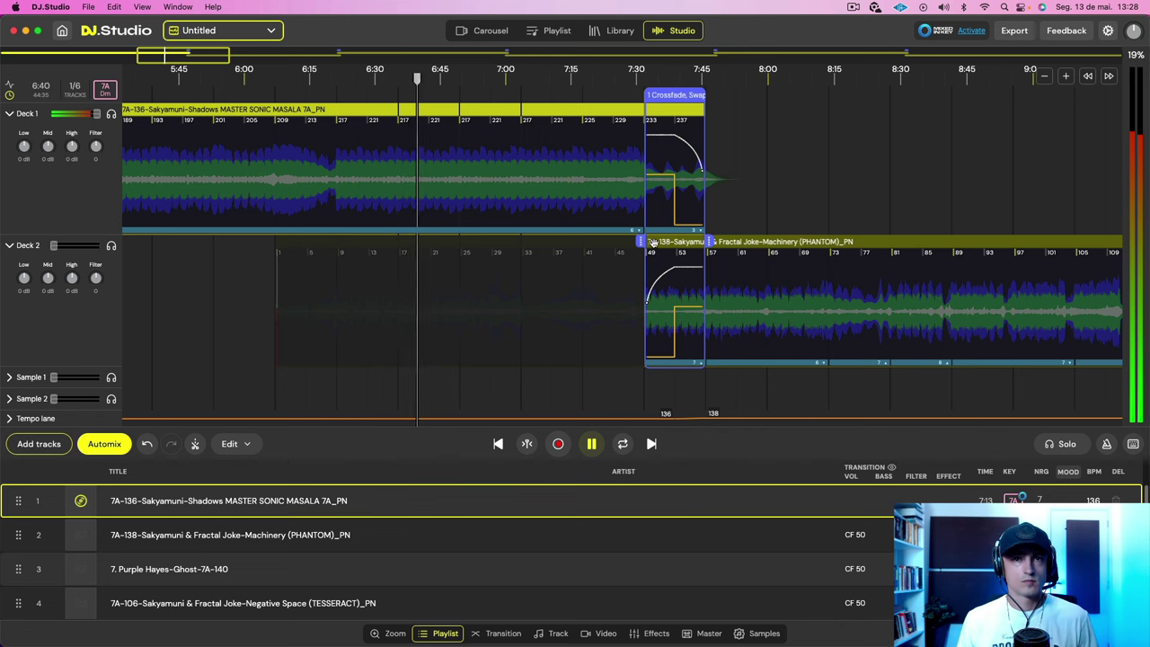
{"action": "key", "text": "space"}
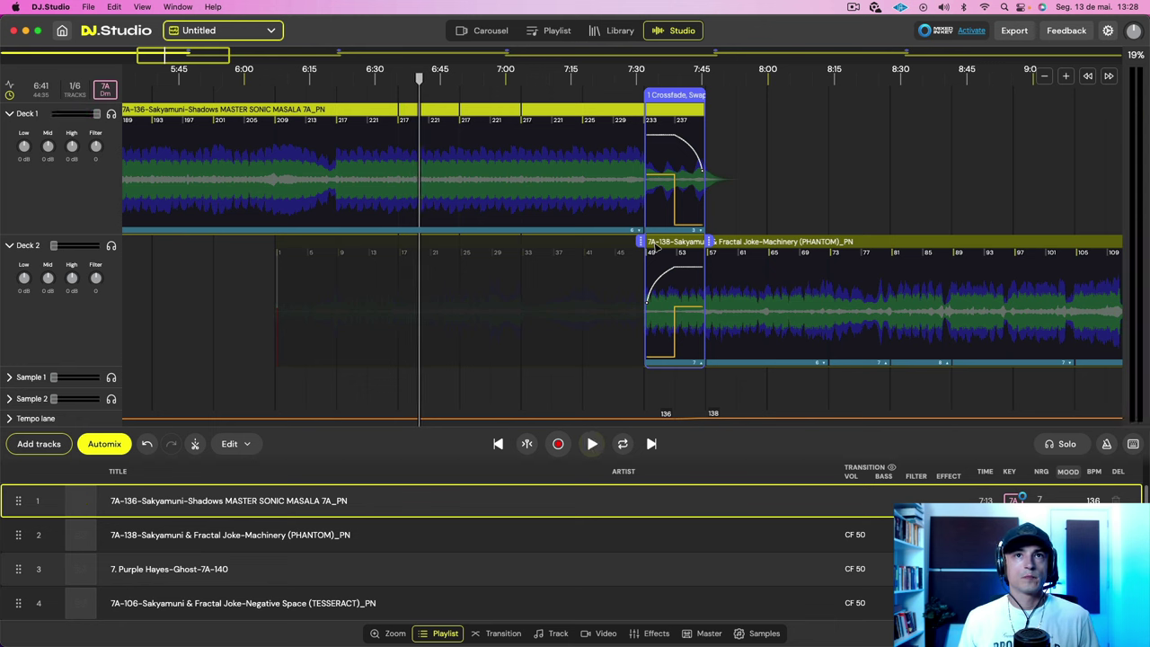
{"action": "left_click", "coordinate": [761, 243]}
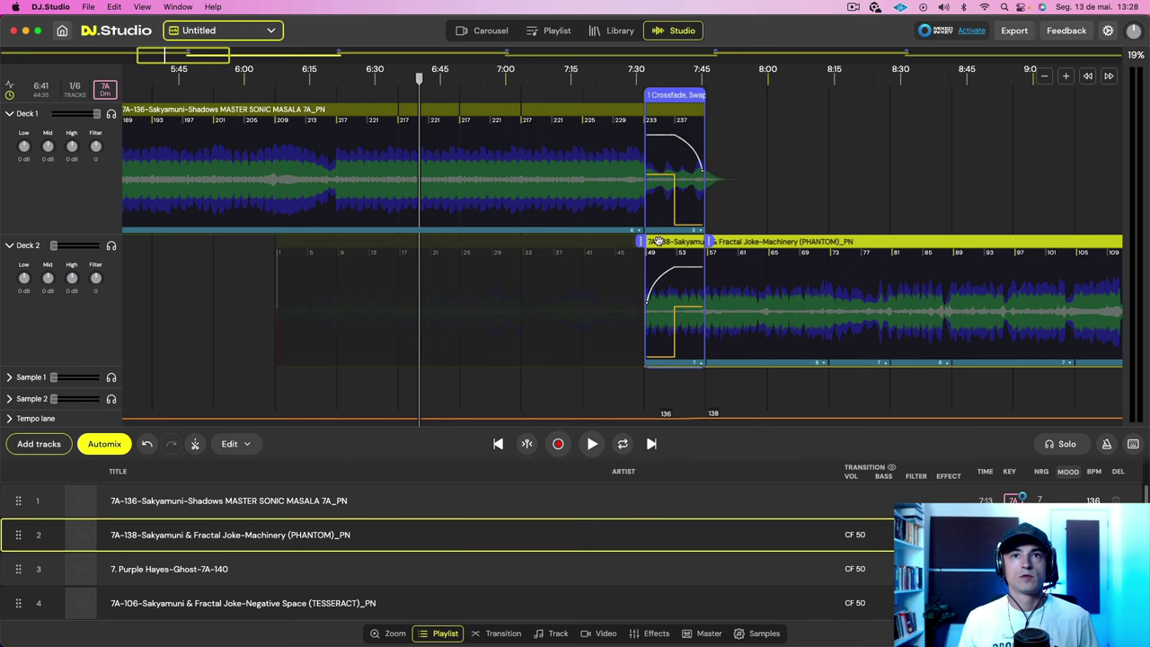
{"action": "left_click_drag", "start_coordinate": [708, 240], "coordinate": [708, 240]}
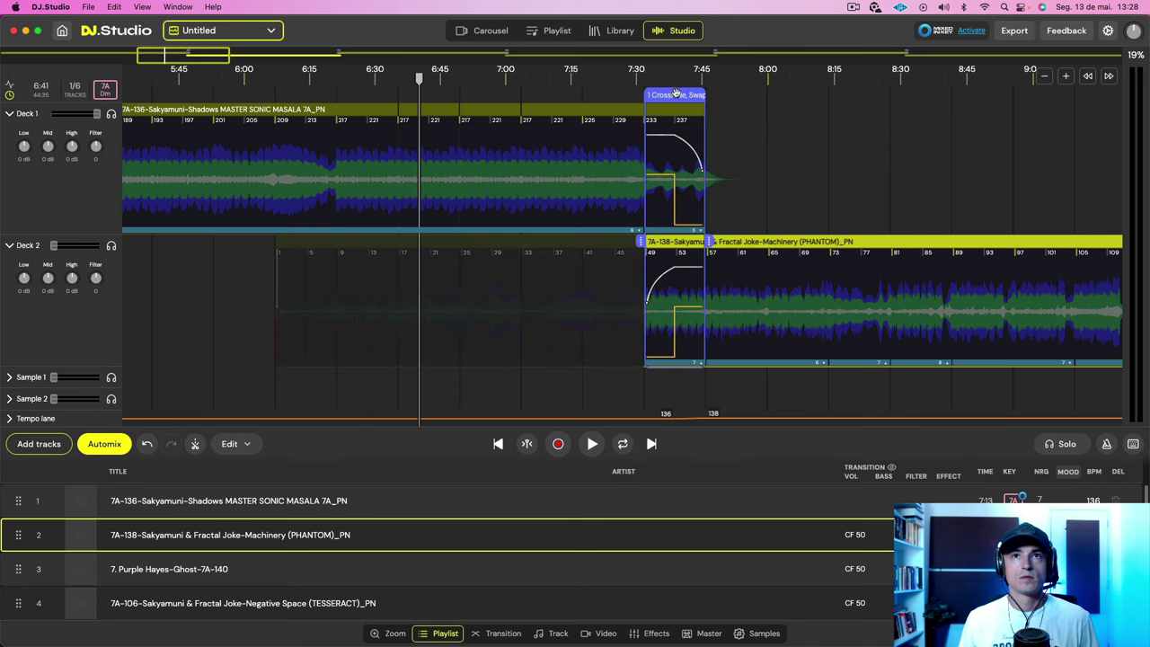
- Try a 32-bar first transition with the Machinery track slid earlier so that it enters at bar 65
{"action": "left_click", "coordinate": [675, 95]}
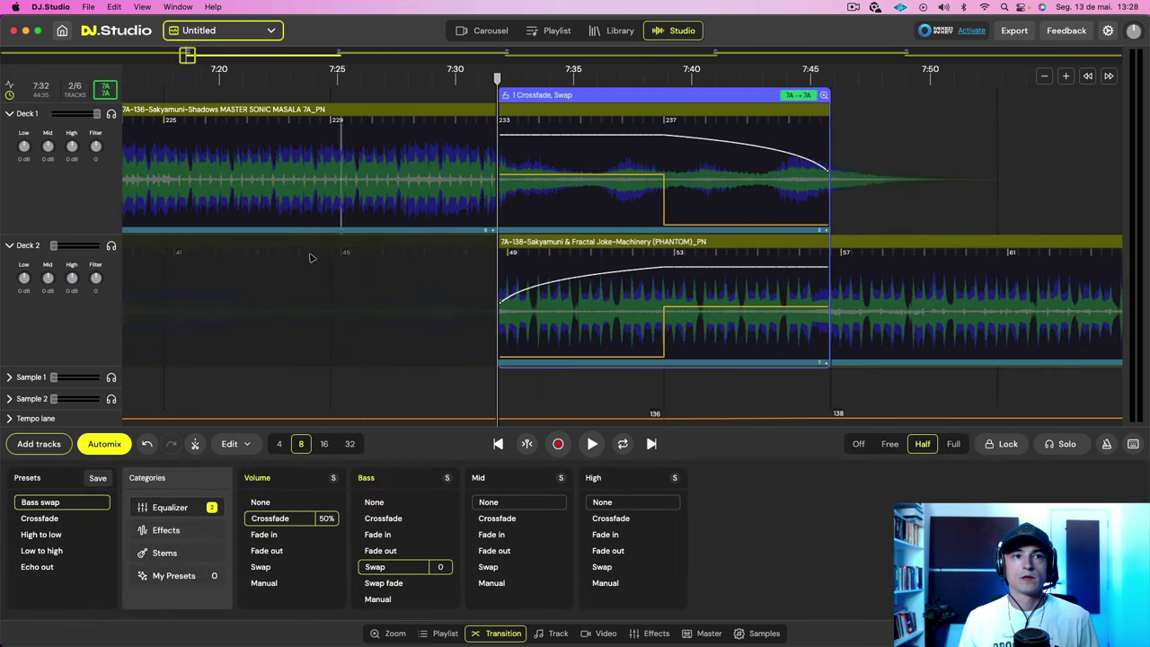
{"action": "left_click", "coordinate": [349, 444]}
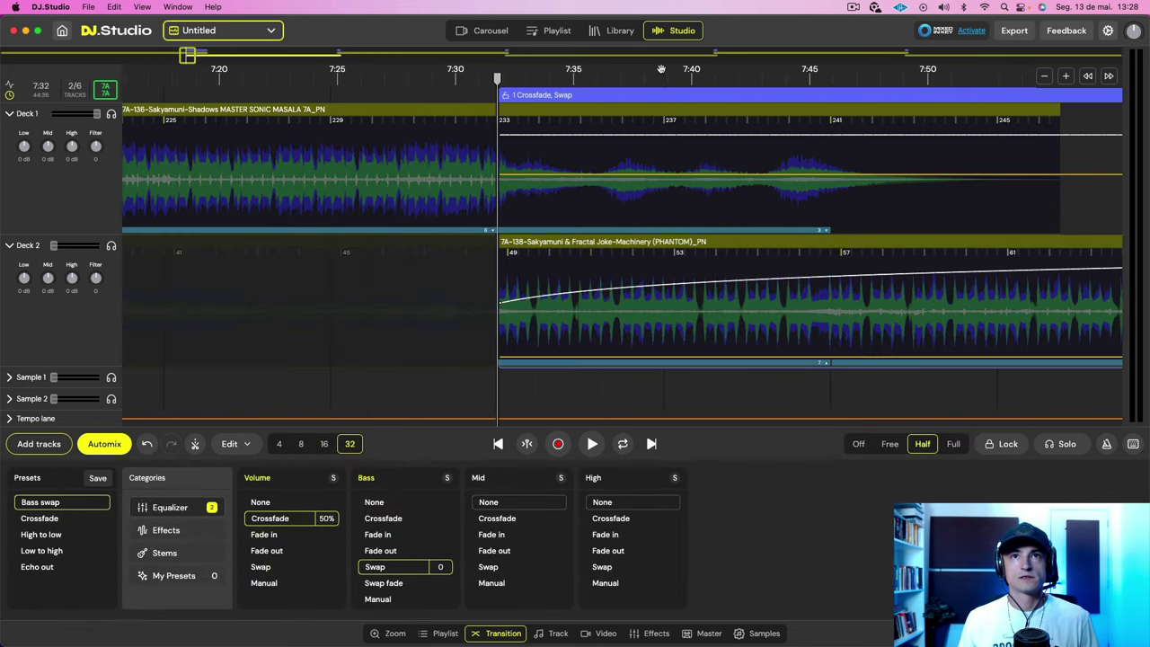
{"action": "scroll", "coordinate": [661, 69], "scroll_direction": "down", "scroll_amount": 5}
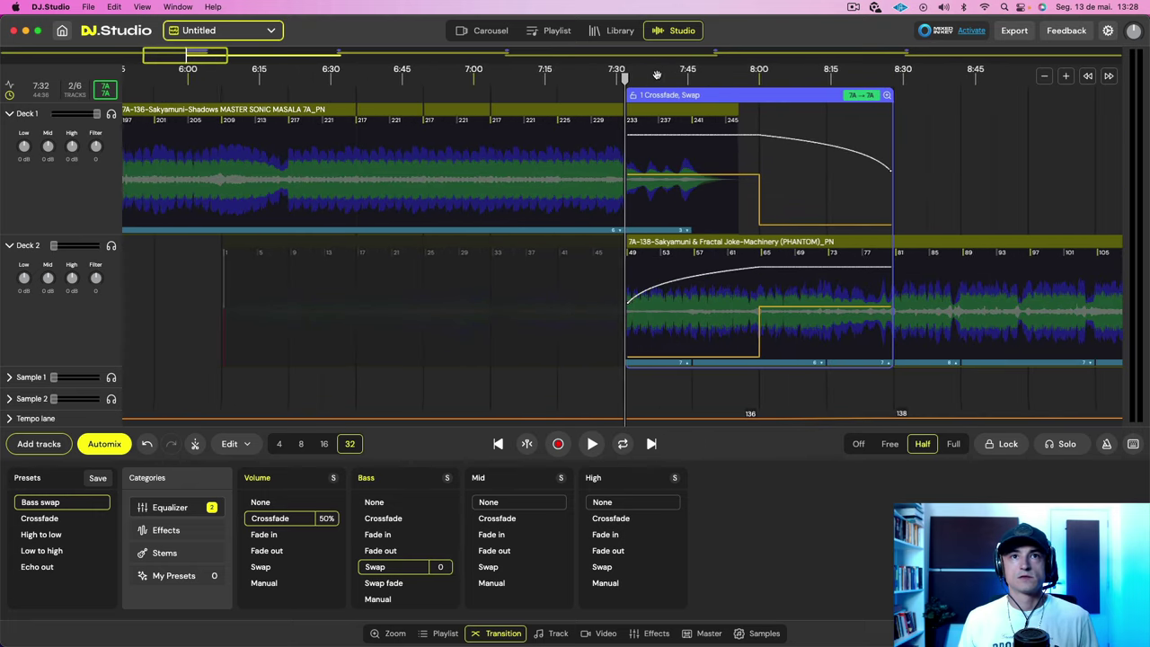
{"action": "scroll", "coordinate": [656, 75], "scroll_direction": "down", "scroll_amount": 3}
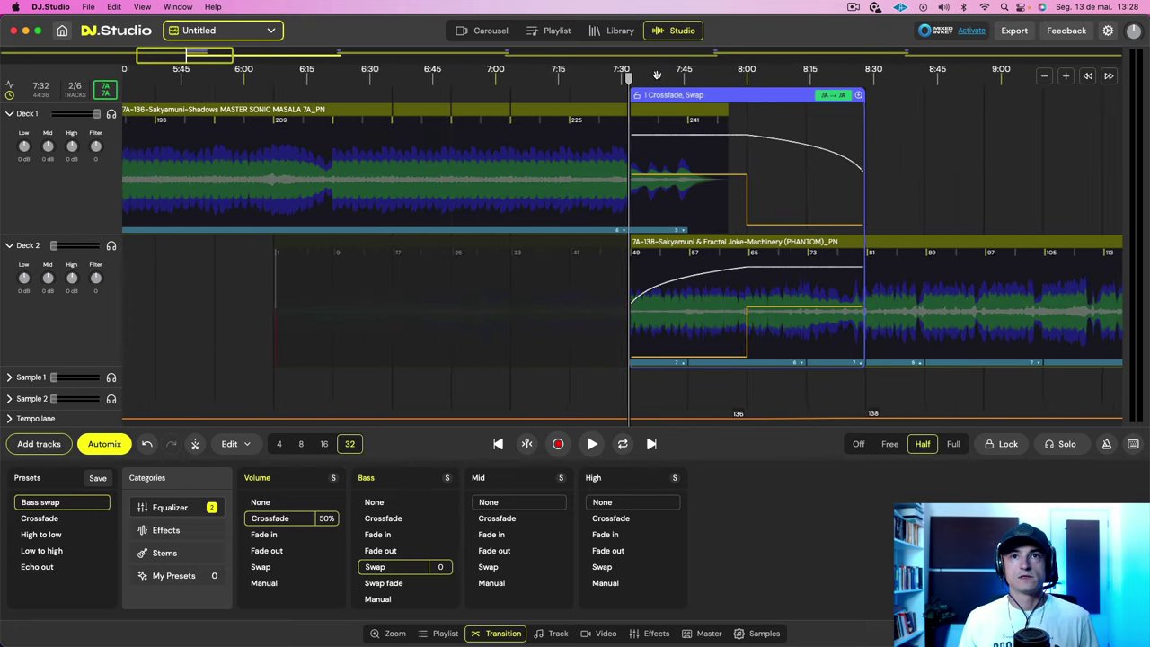
{"action": "left_click_drag", "start_coordinate": [787, 243], "coordinate": [688, 245]}
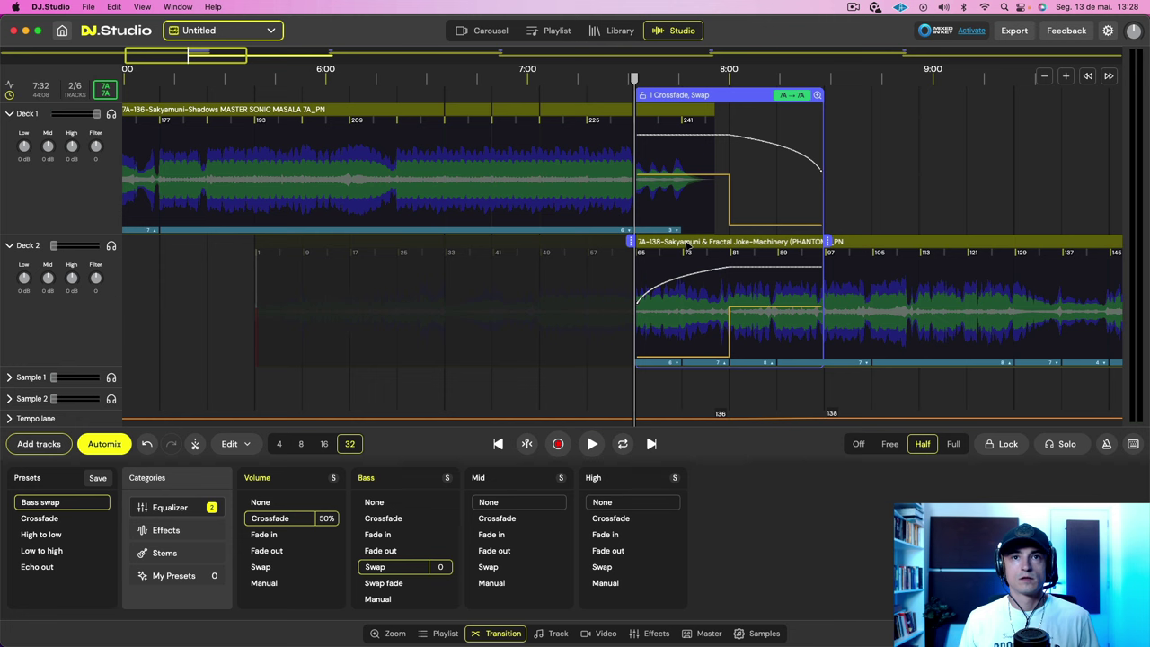
- Undo the last Machinery shift and the lengthening of the first transition
{"action": "key", "text": "super+z"}
{"action": "key", "text": "super+z"}
{"action": "key", "text": "super+z"}
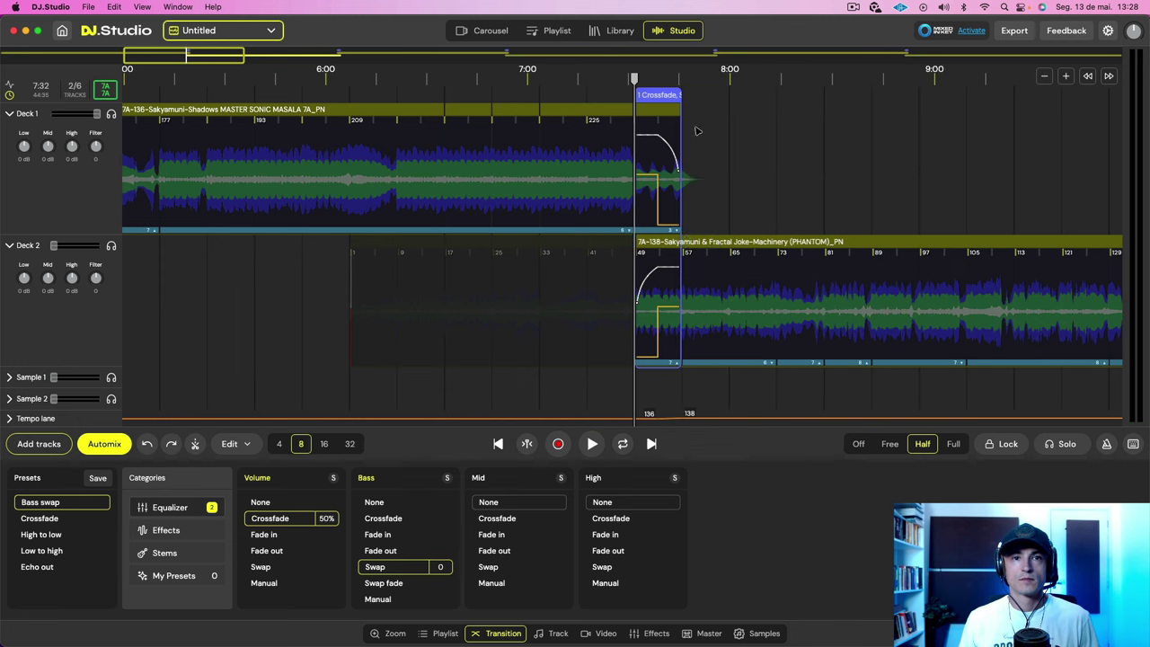
- Set the first transition's length to 32 bars and move it earlier so it ends at about 7:32 on the timeline
{"action": "left_click", "coordinate": [661, 86]}
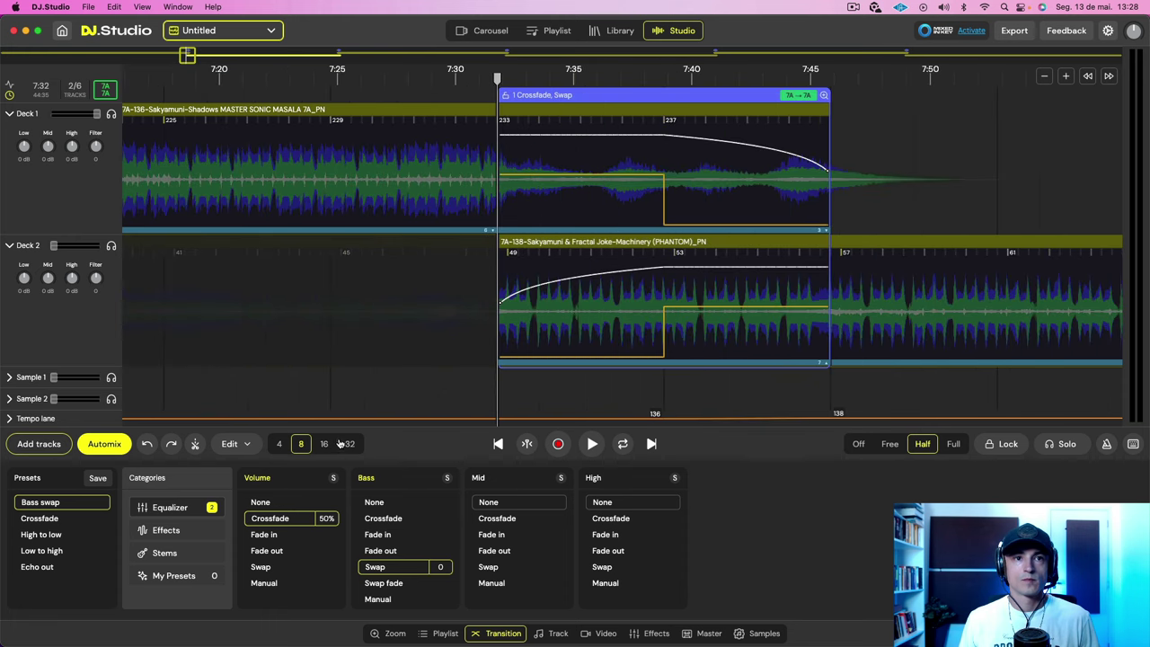
{"action": "left_click", "coordinate": [346, 444]}
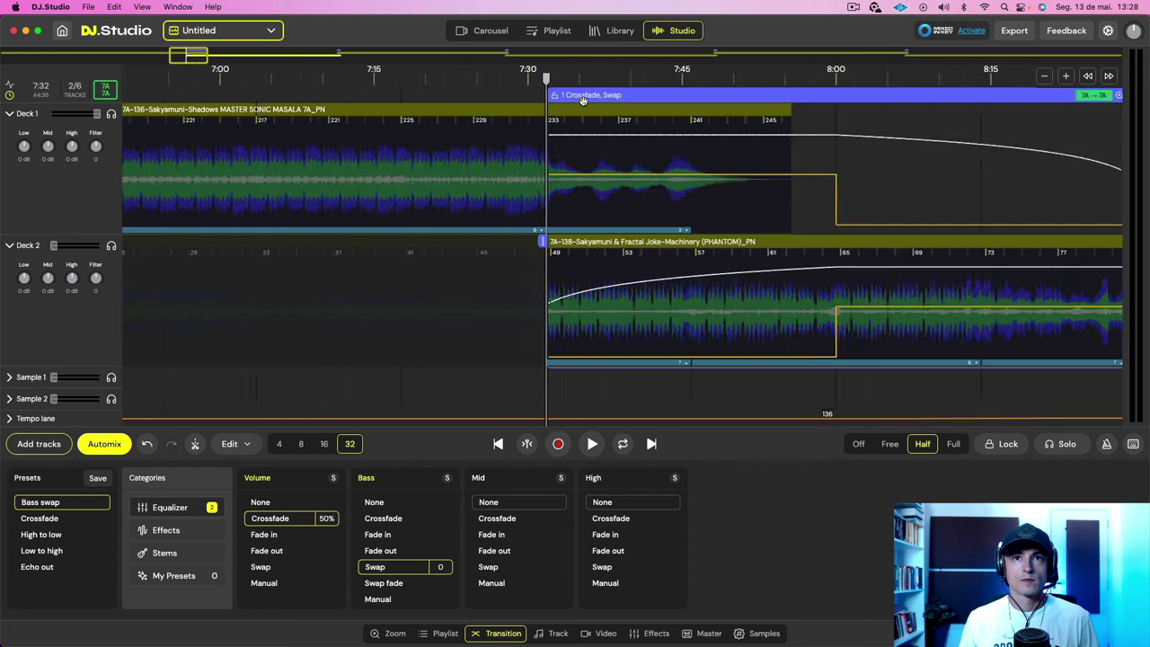
{"action": "scroll", "coordinate": [584, 103], "scroll_direction": "down", "scroll_amount": 5}
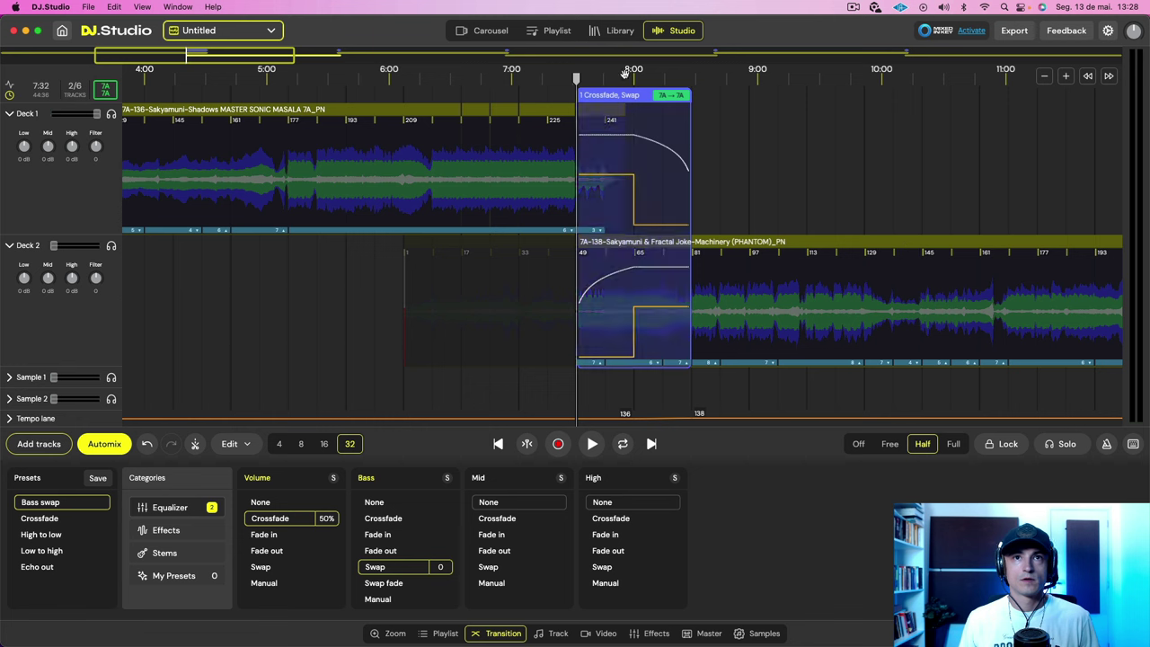
{"action": "left_click_drag", "start_coordinate": [612, 96], "coordinate": [499, 91]}
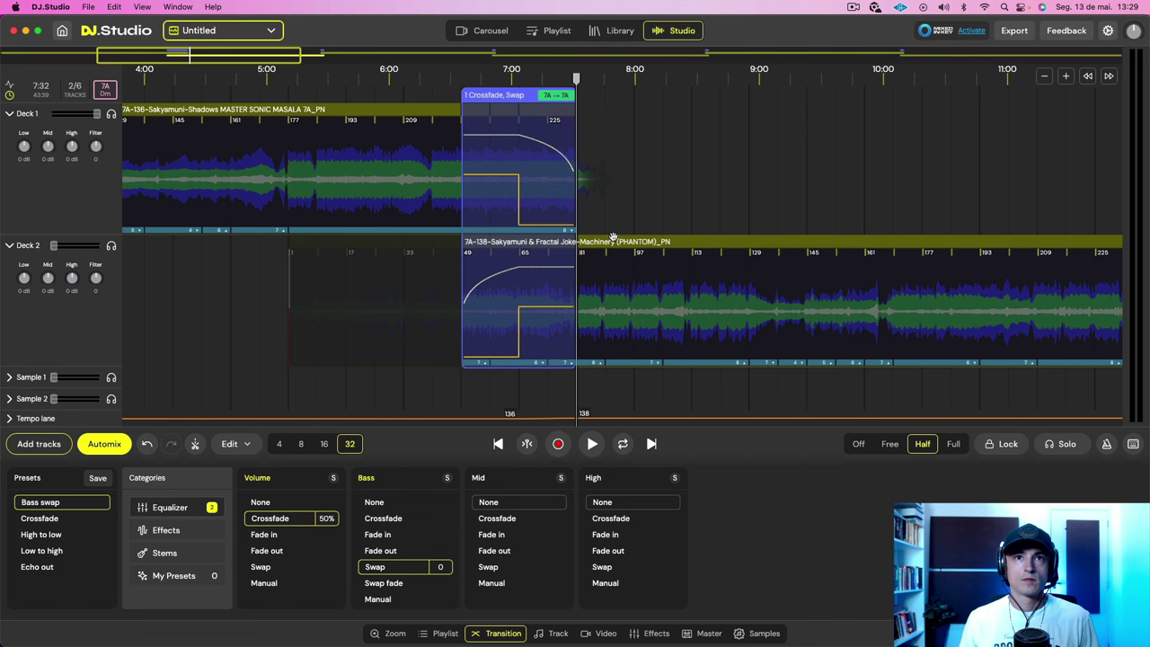
{"action": "mouse_move", "coordinate": [612, 239]}
{"action": "left_mouse_down"}
{"action": "mouse_move", "coordinate": [663, 242]}
{"action": "mouse_move", "coordinate": [596, 242]}
{"action": "mouse_move", "coordinate": [608, 244]}
{"action": "left_mouse_up"}
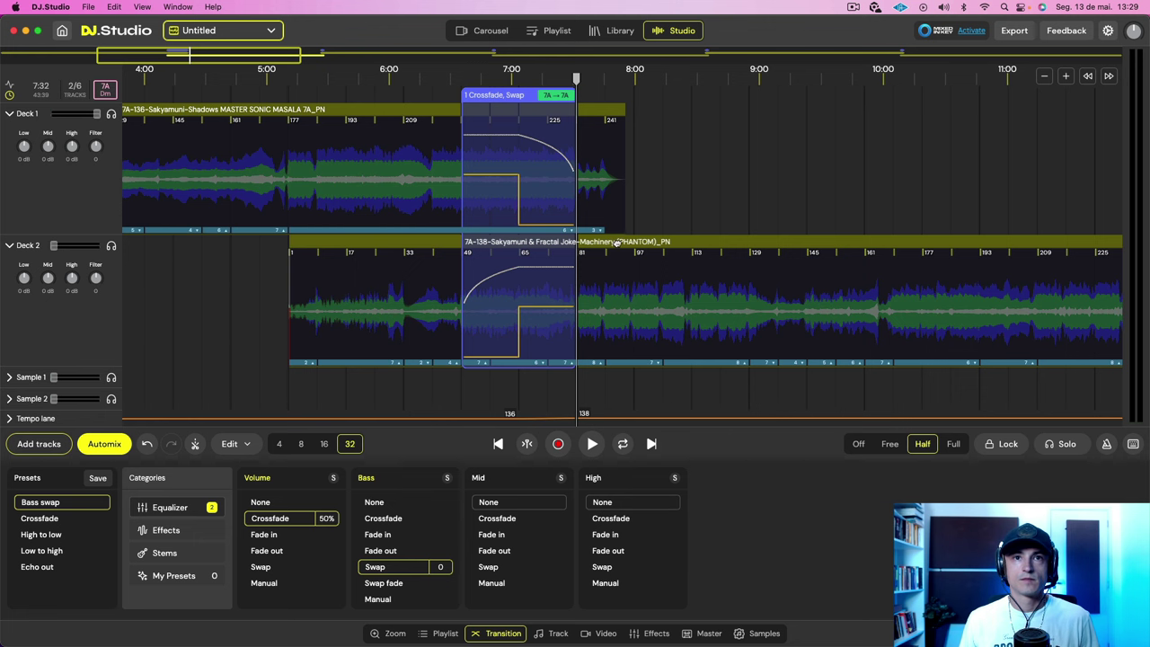
{"action": "left_click_drag", "start_coordinate": [616, 242], "coordinate": [613, 243]}
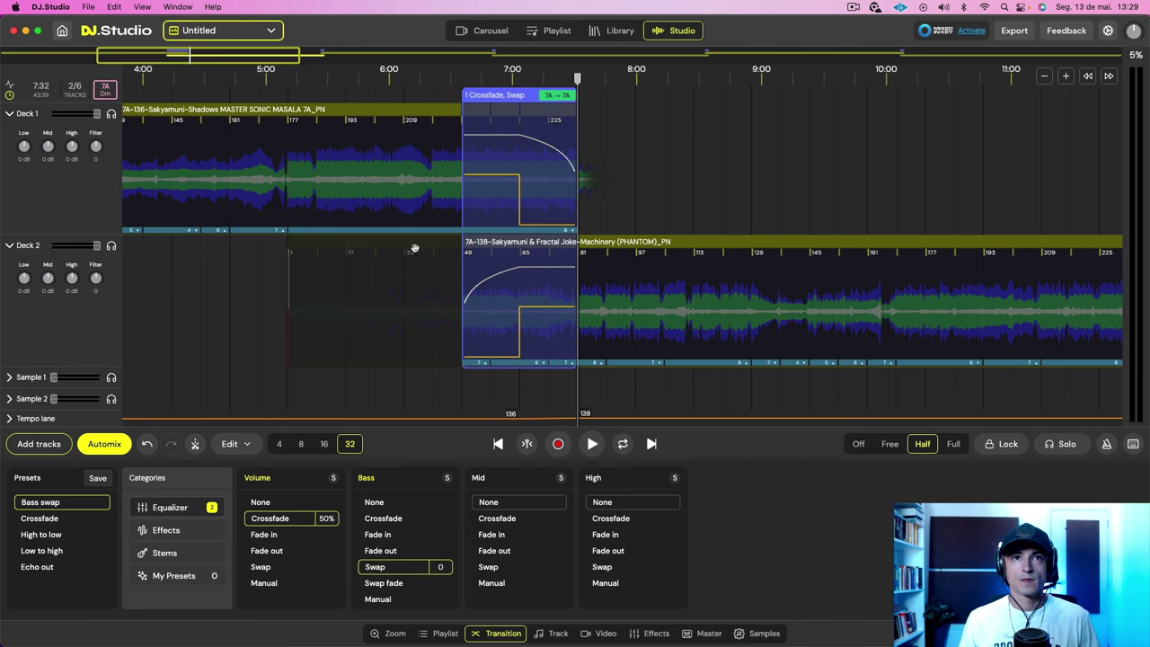
- Play the mix from just before the first transition to about 6:58 to check how the two tracks blend
{"action": "left_click", "coordinate": [439, 269]}
{"action": "key", "text": "space"}
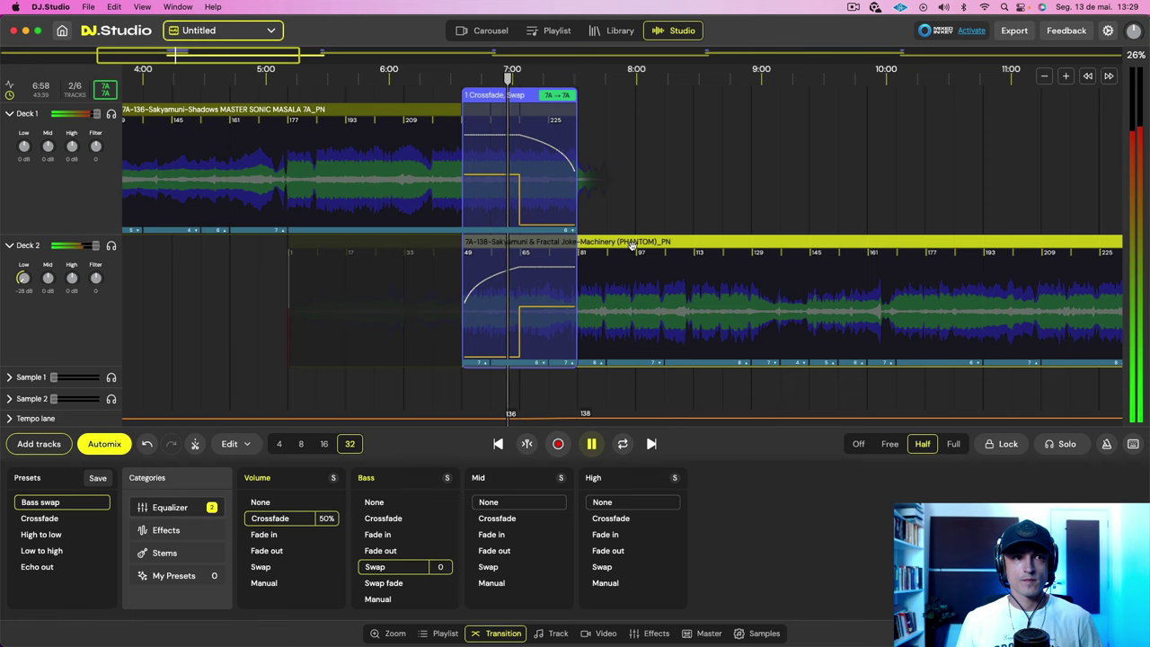
{"action": "key", "text": "space"}
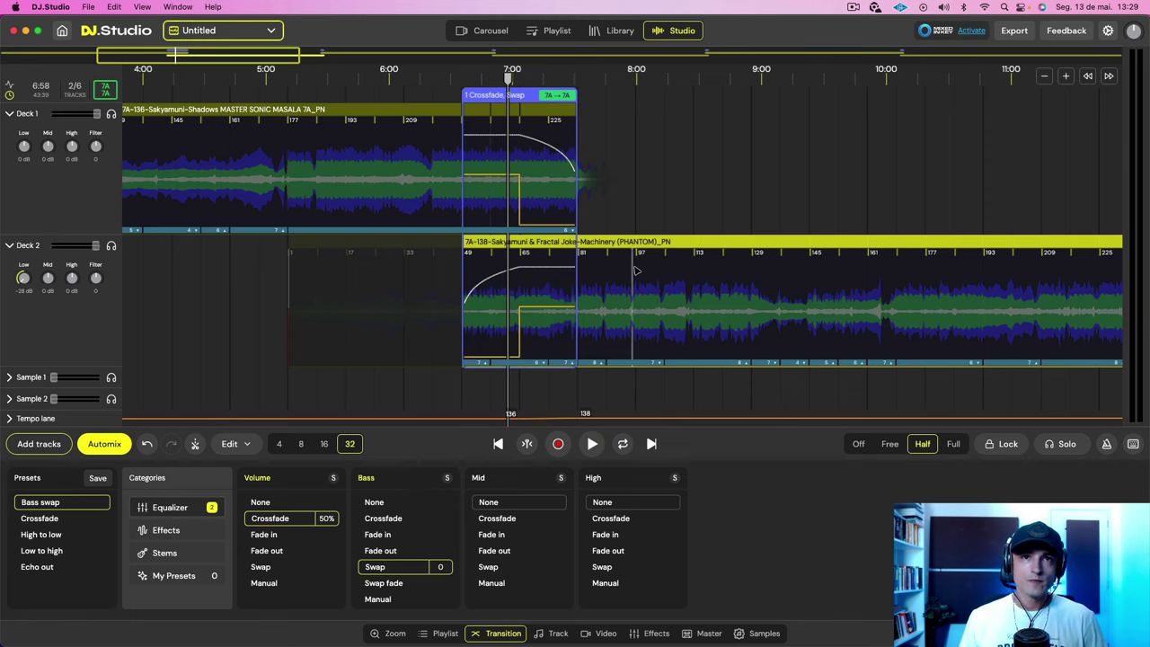
- Shift the Machinery track's beat grid slightly so its first kick in the transition lines up with the beat marker at 48.4
{"action": "scroll", "coordinate": [636, 269], "scroll_direction": "up", "scroll_amount": 10}
{"action": "scroll", "coordinate": [634, 270], "scroll_direction": "left", "scroll_amount": 8}
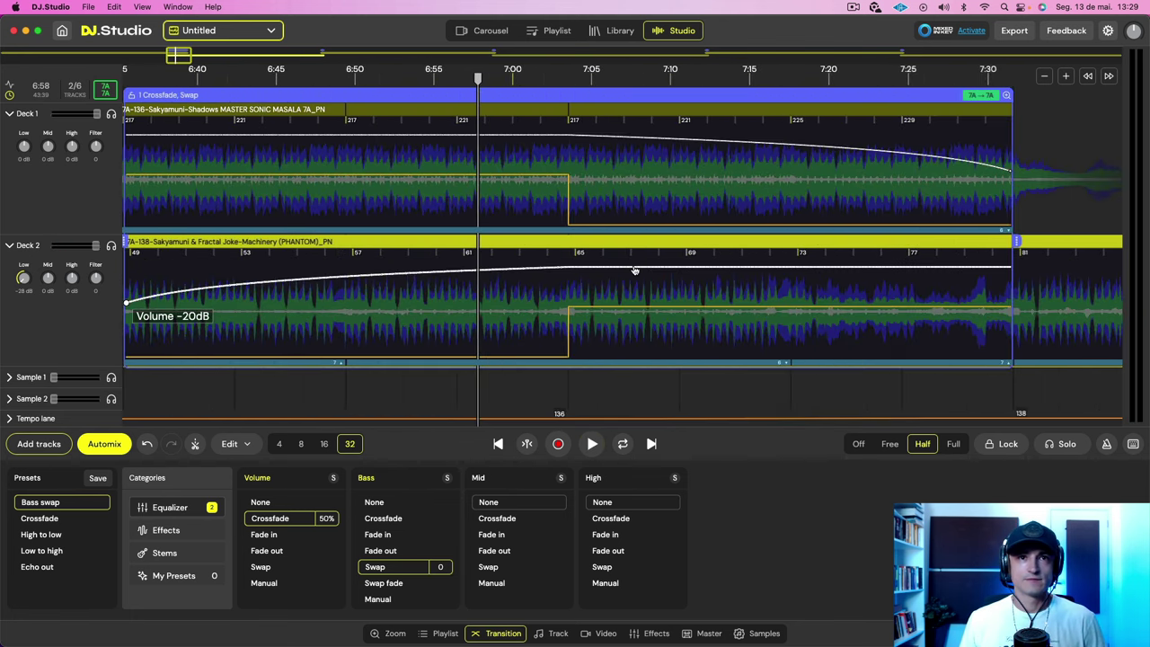
{"action": "scroll", "coordinate": [634, 270], "scroll_direction": "left", "scroll_amount": 10}
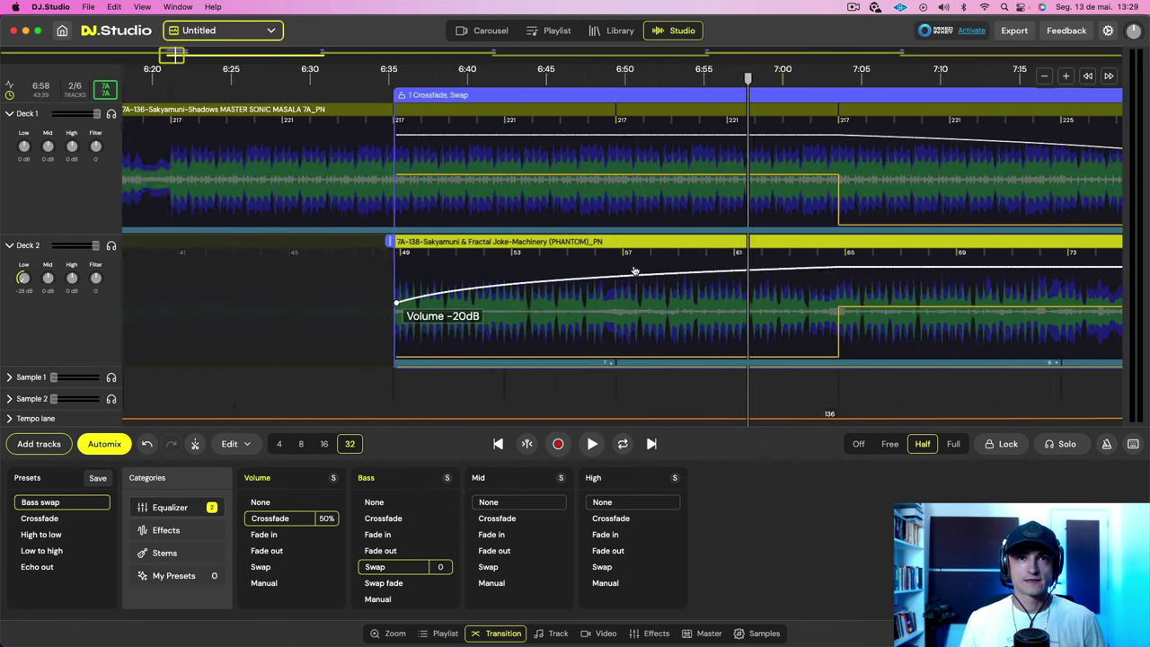
{"action": "scroll", "coordinate": [689, 335], "scroll_direction": "right", "scroll_amount": 5}
{"action": "scroll", "coordinate": [689, 336], "scroll_direction": "up", "scroll_amount": 10}
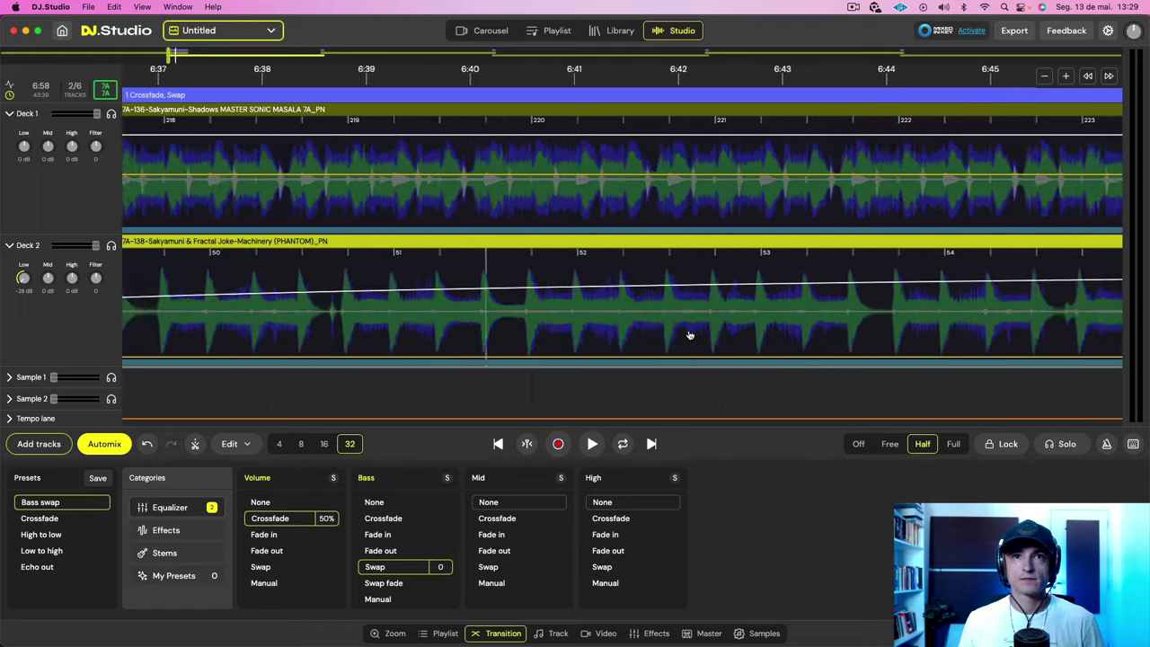
{"action": "scroll", "coordinate": [691, 335], "scroll_direction": "left", "scroll_amount": 5}
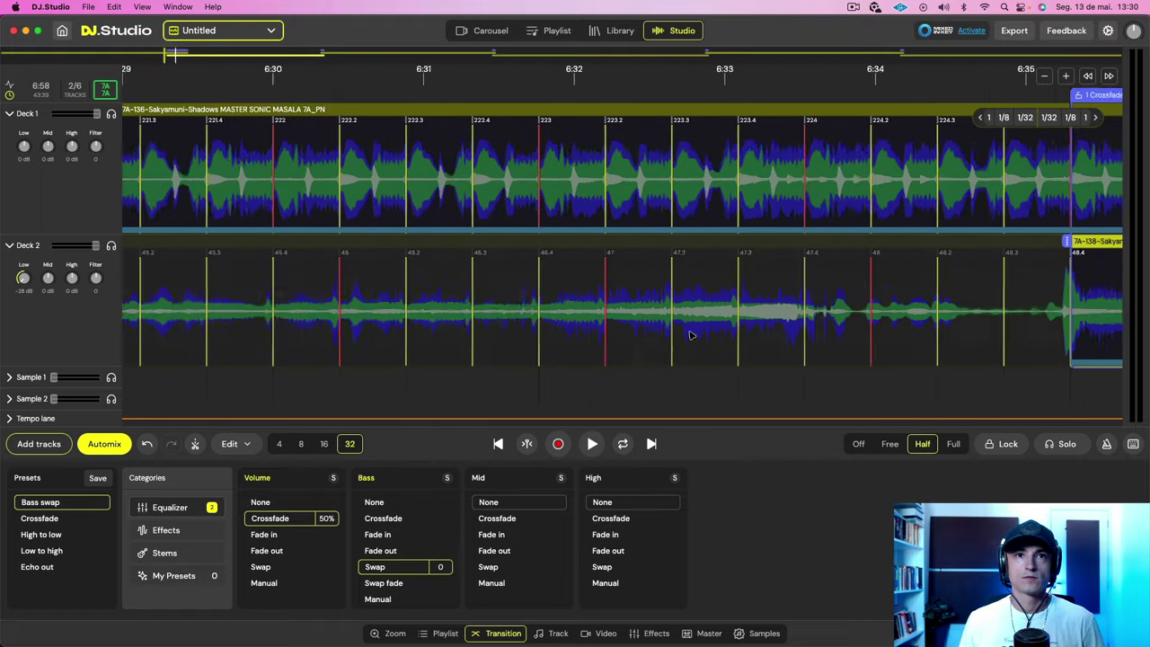
{"action": "scroll", "coordinate": [691, 335], "scroll_direction": "up", "scroll_amount": 6}
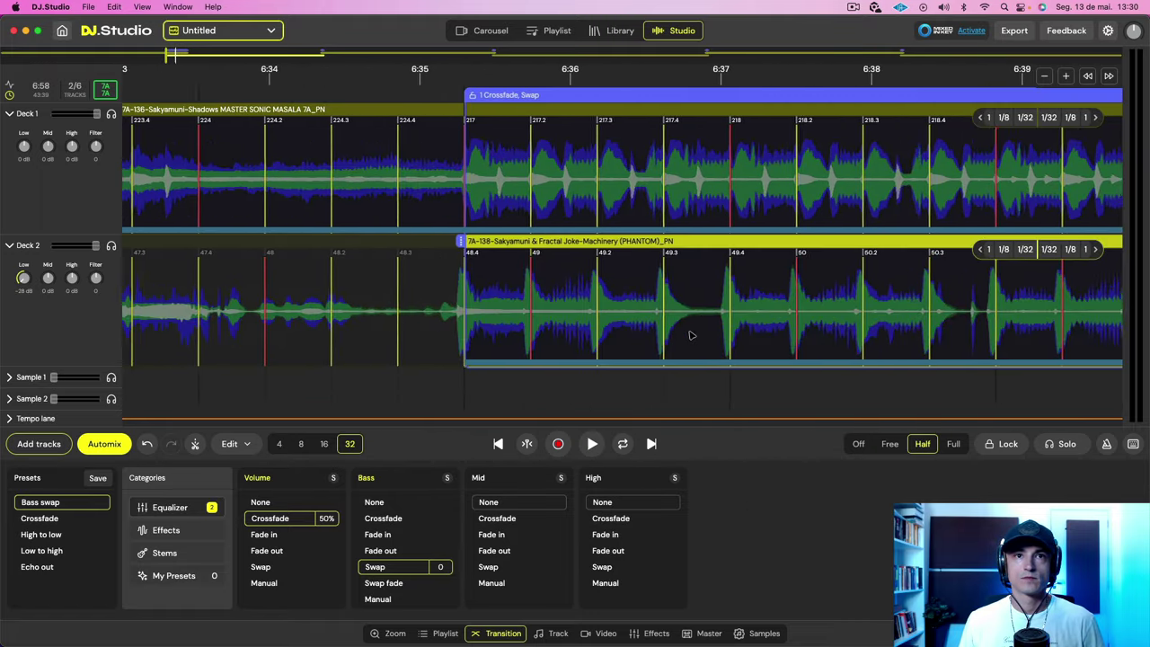
{"action": "scroll", "coordinate": [691, 336], "scroll_direction": "left", "scroll_amount": 8}
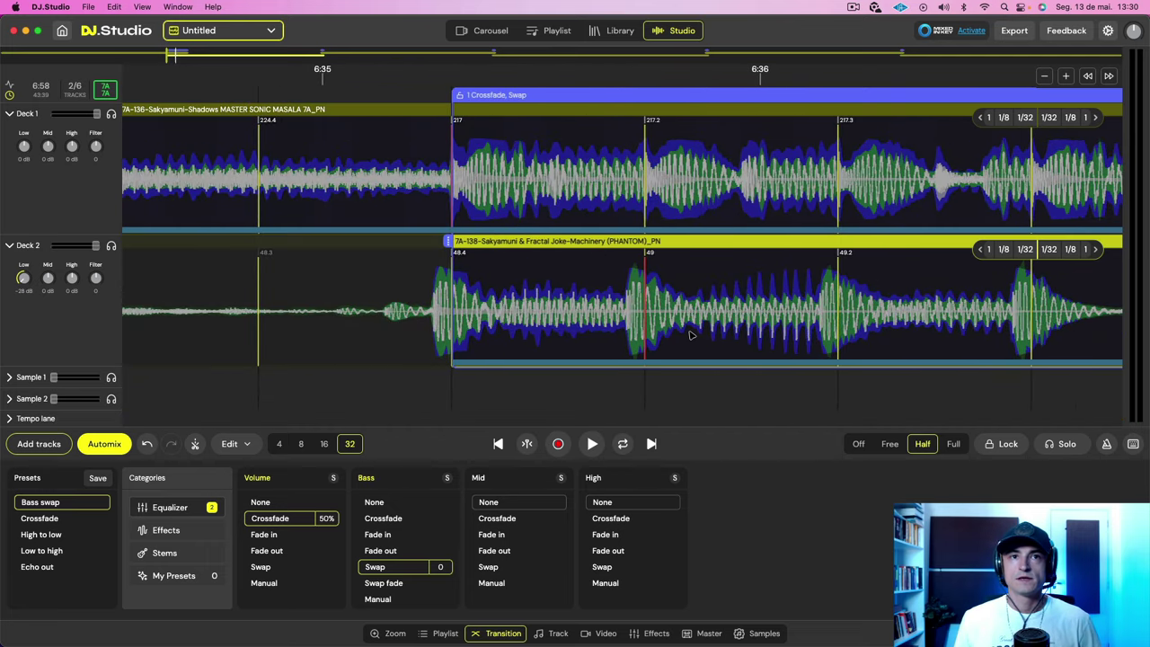
{"action": "scroll", "coordinate": [691, 335], "scroll_direction": "up", "scroll_amount": 3}
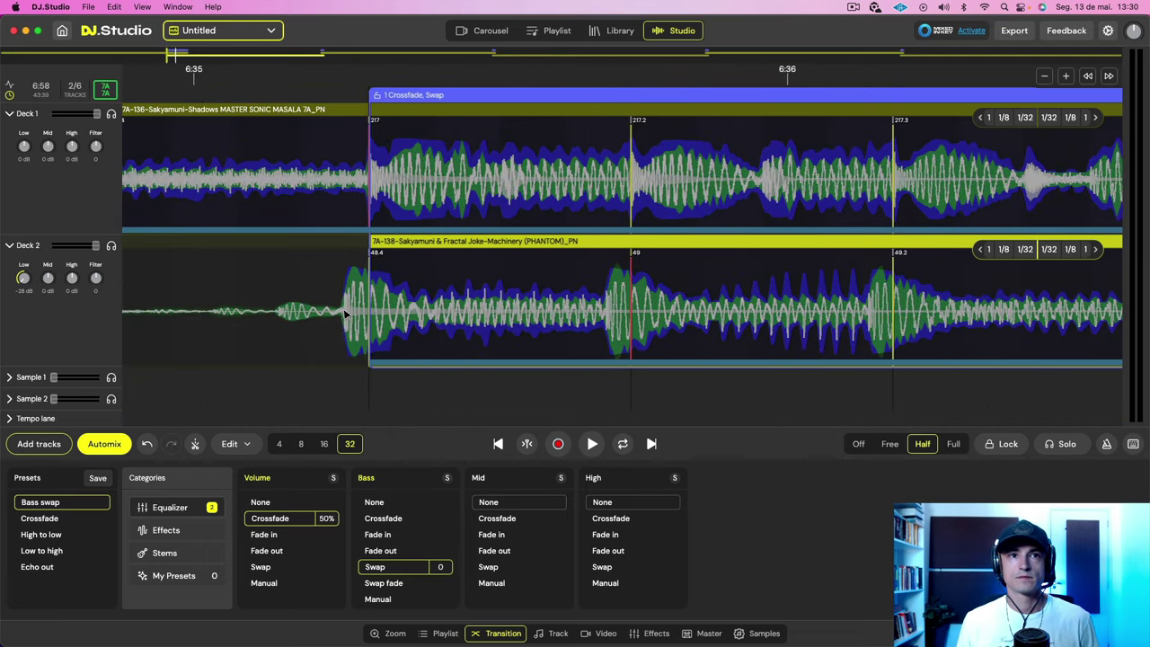
{"action": "scroll", "coordinate": [340, 314], "scroll_direction": "left", "scroll_amount": 3}
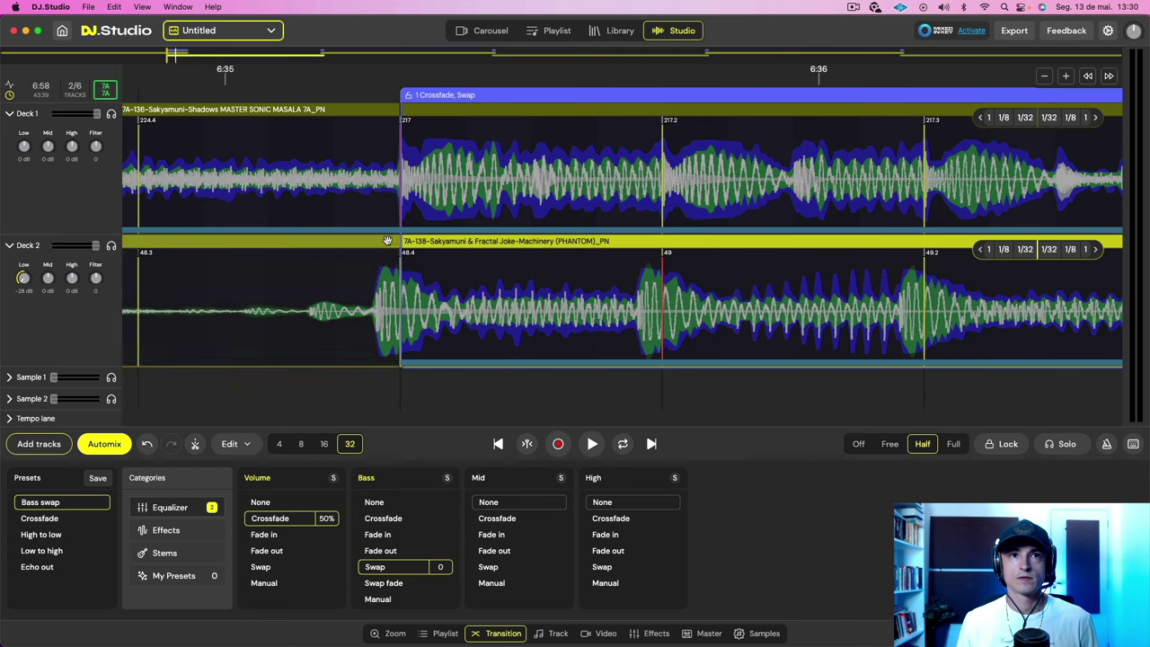
{"action": "left_click_drag", "start_coordinate": [398, 256], "coordinate": [377, 261]}
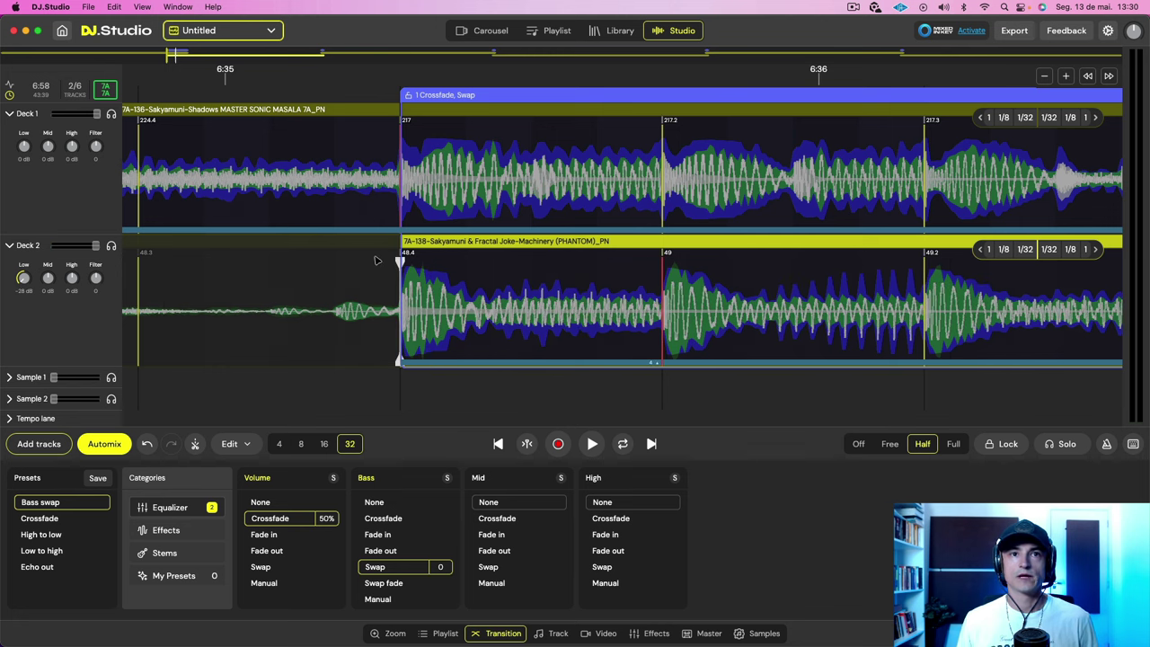
- Play the mix from just before the first transition until past its end to check the kick alignment and blend
{"action": "left_click", "coordinate": [376, 262]}
{"action": "key", "text": "space"}
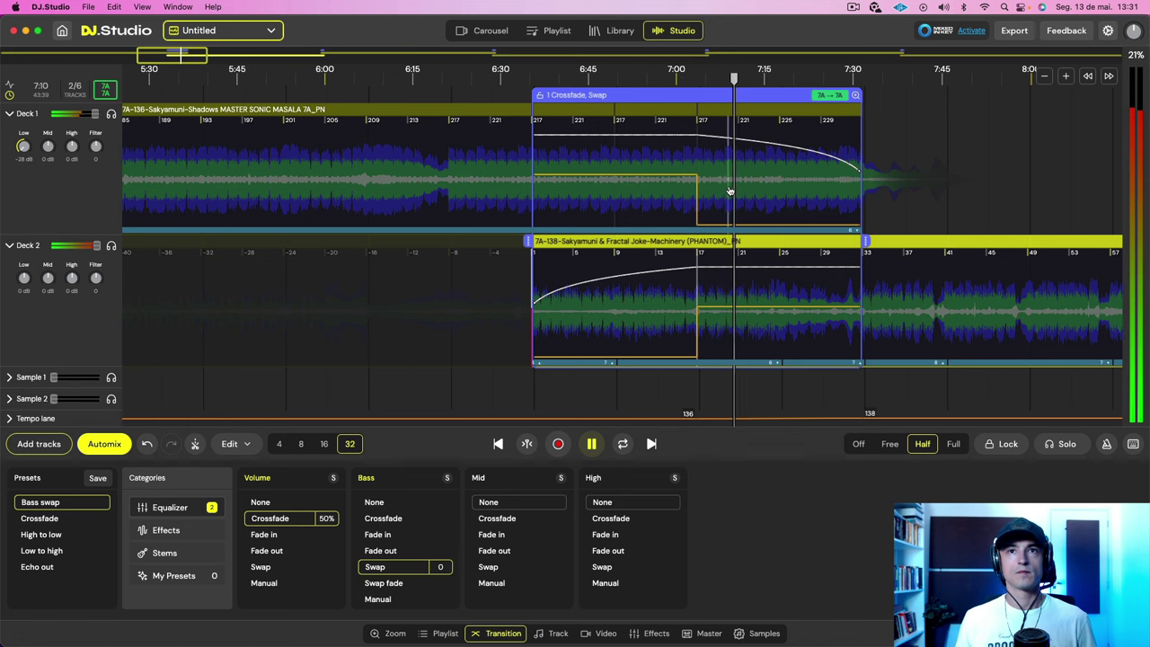
{"action": "scroll", "coordinate": [729, 191], "scroll_direction": "up", "scroll_amount": 3}
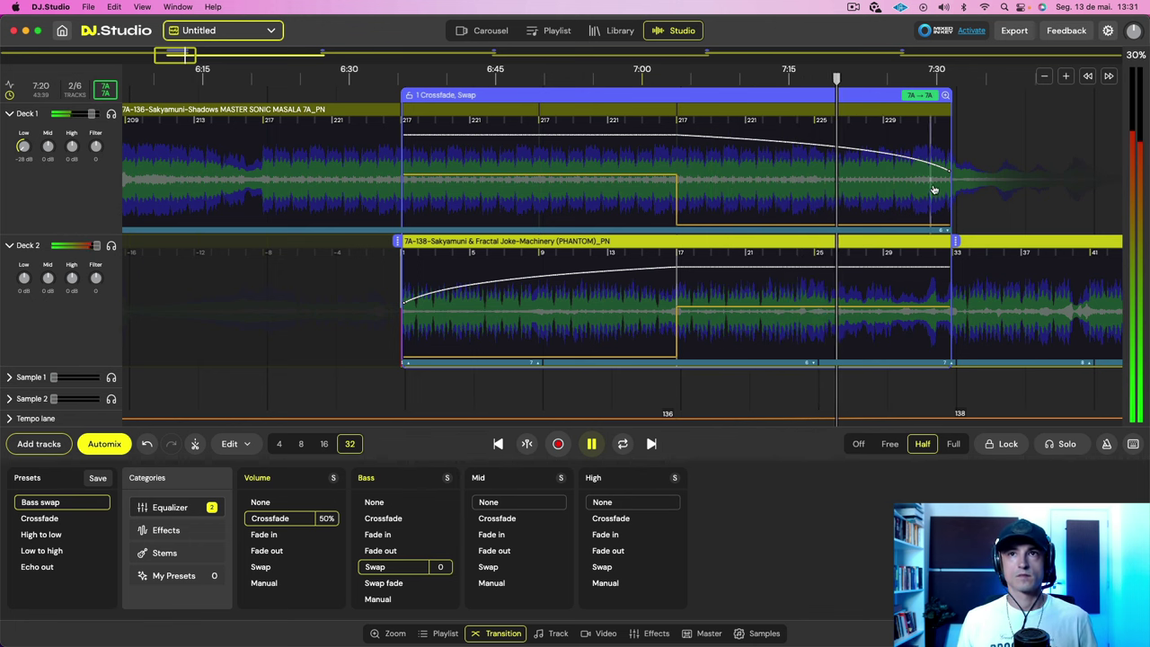
{"action": "scroll", "coordinate": [954, 183], "scroll_direction": "down", "scroll_amount": 1}
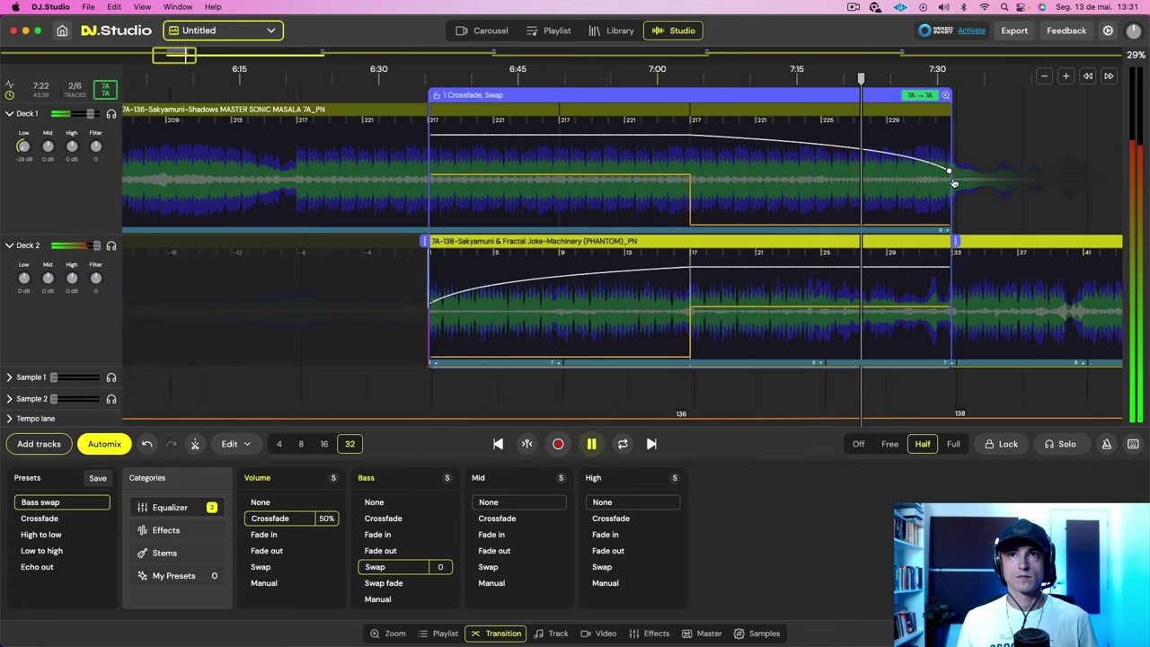
{"action": "scroll", "coordinate": [954, 183], "scroll_direction": "down", "scroll_amount": 1}
{"action": "scroll", "coordinate": [1093, 186], "scroll_direction": "right", "scroll_amount": 2}
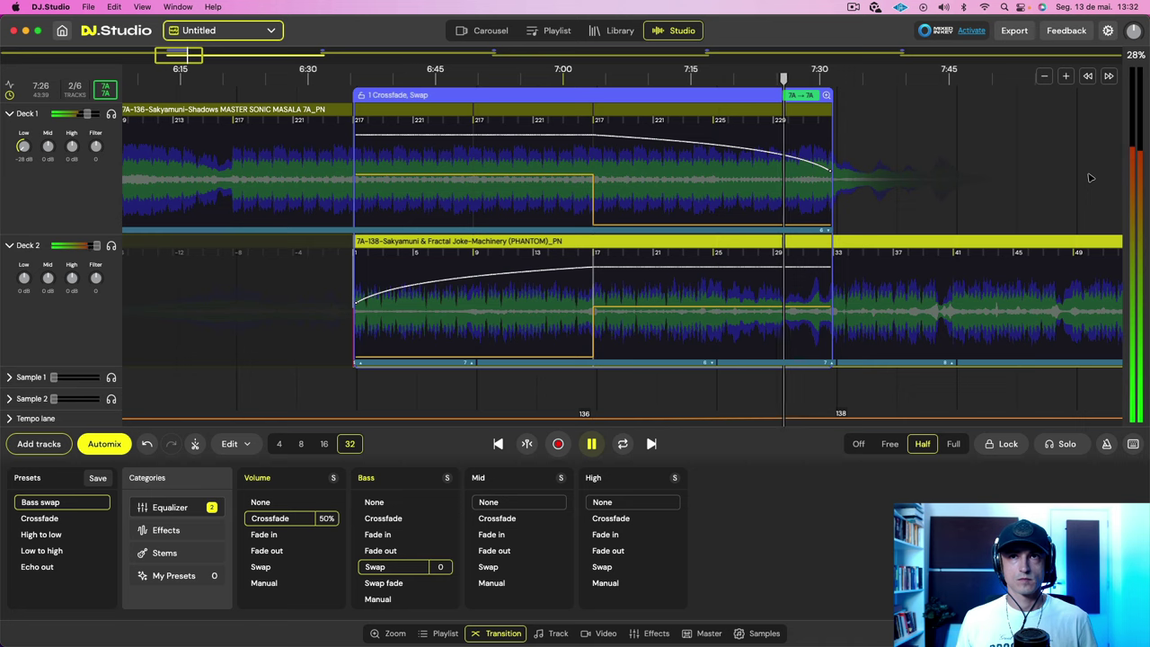
{"action": "scroll", "coordinate": [1090, 177], "scroll_direction": "down", "scroll_amount": 3}
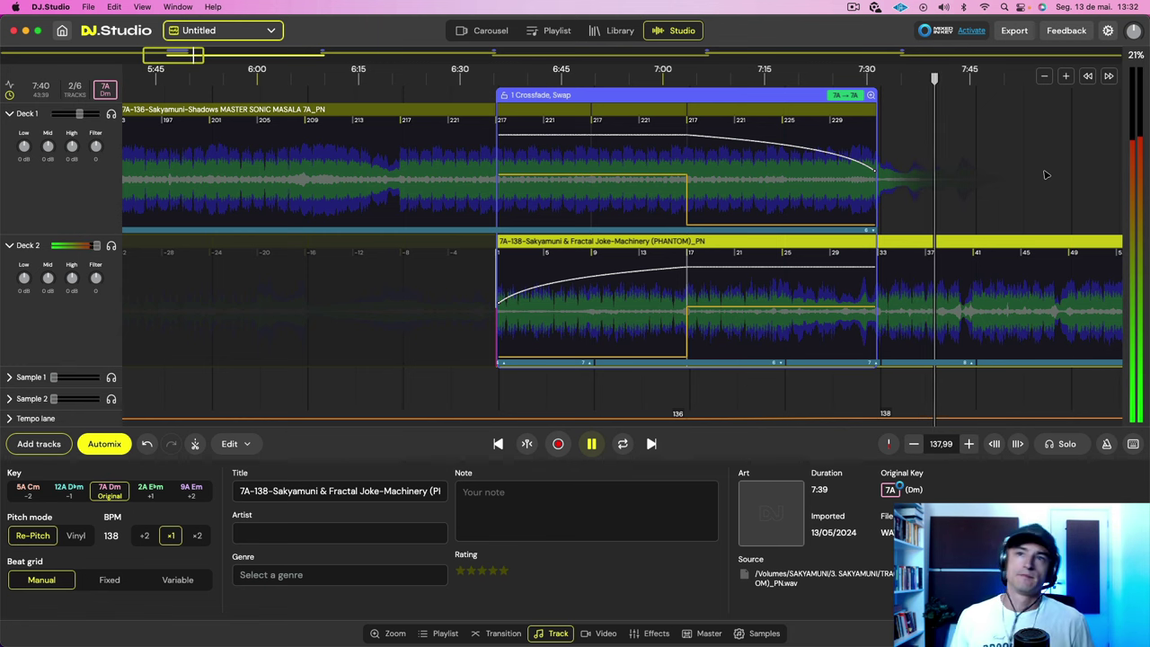
{"action": "key", "text": "space"}
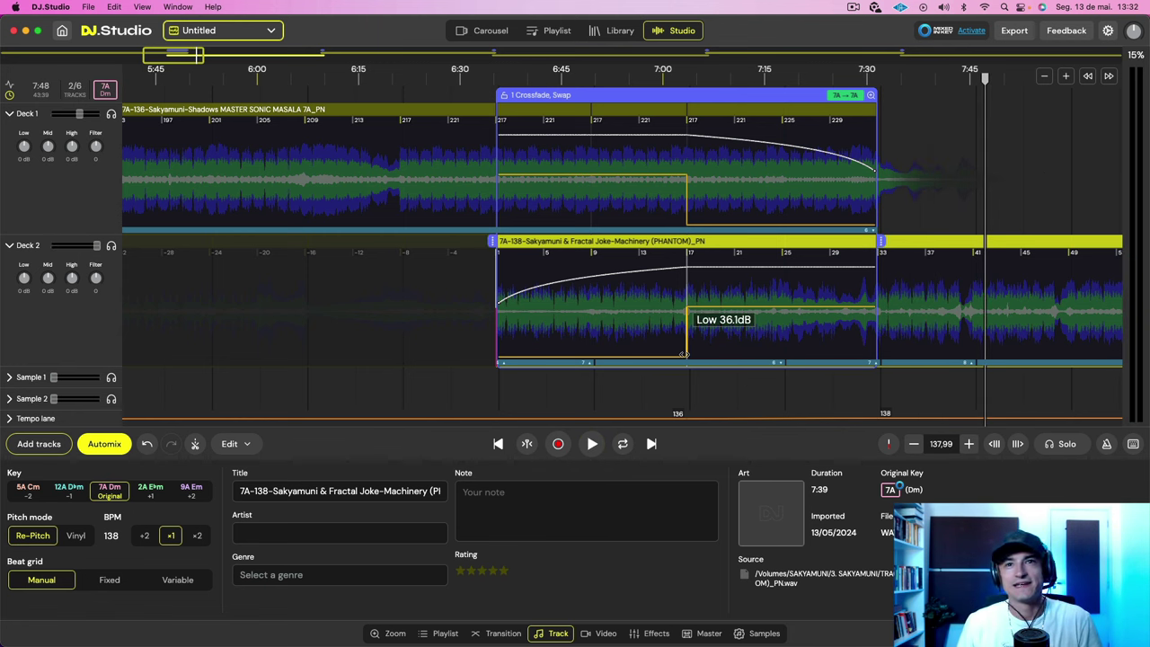
- Change the first transition's bass automation from a swap to a 50% Crossfade
{"action": "left_click", "coordinate": [685, 342]}
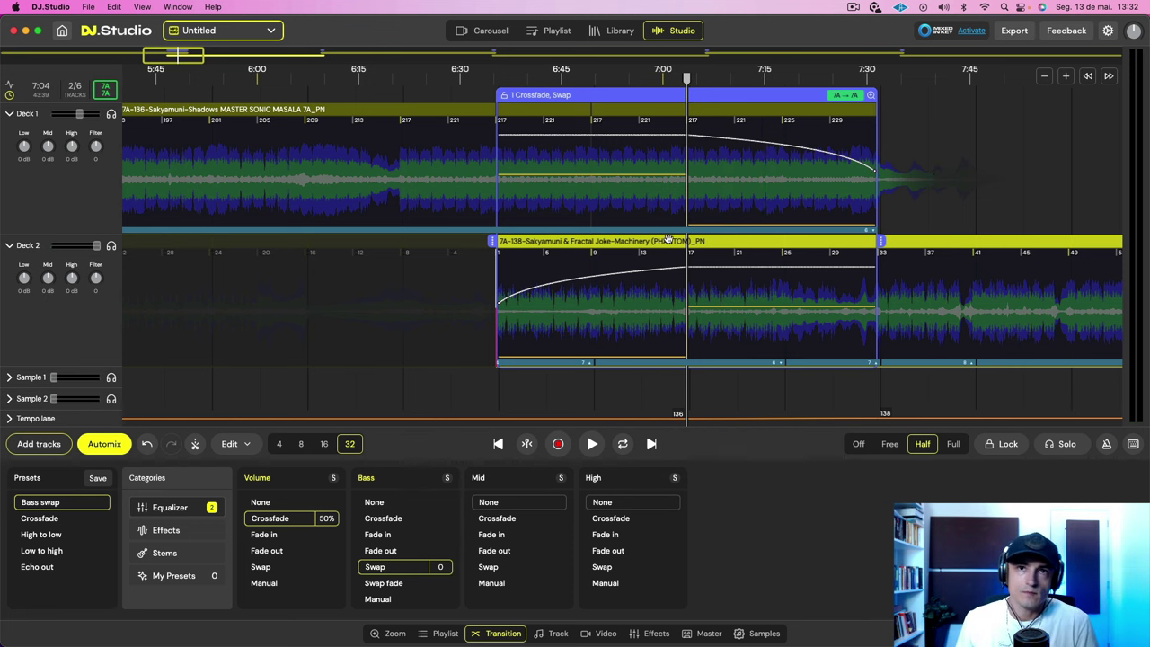
{"action": "scroll", "coordinate": [777, 97], "scroll_direction": "up", "scroll_amount": 3}
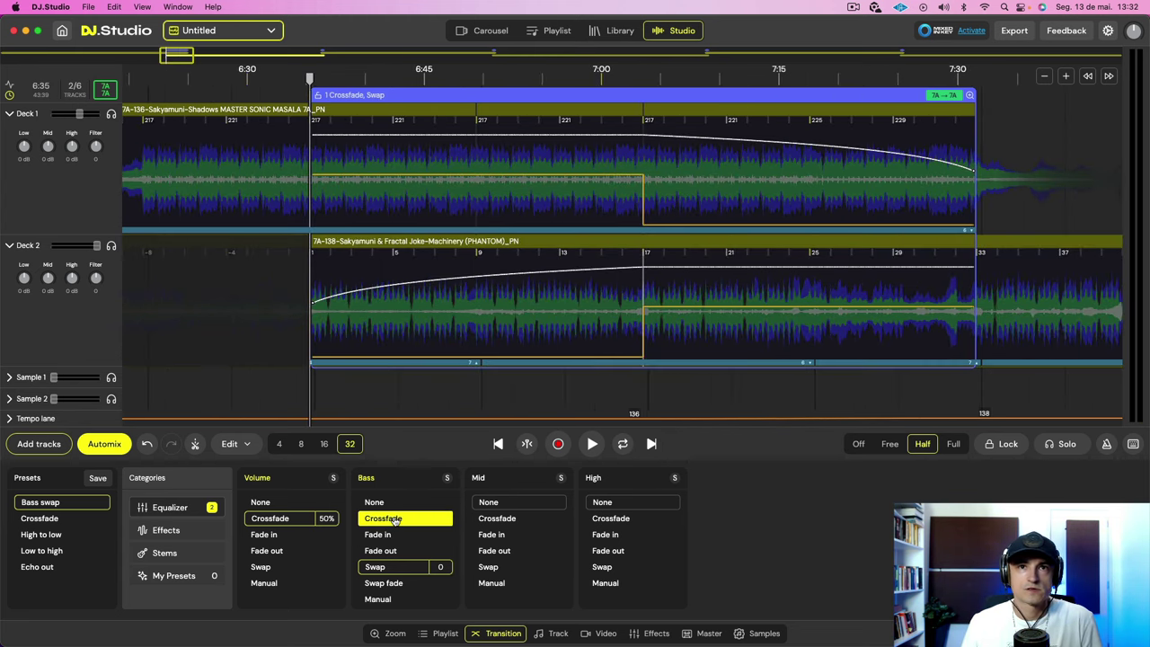
{"action": "left_click", "coordinate": [396, 519]}
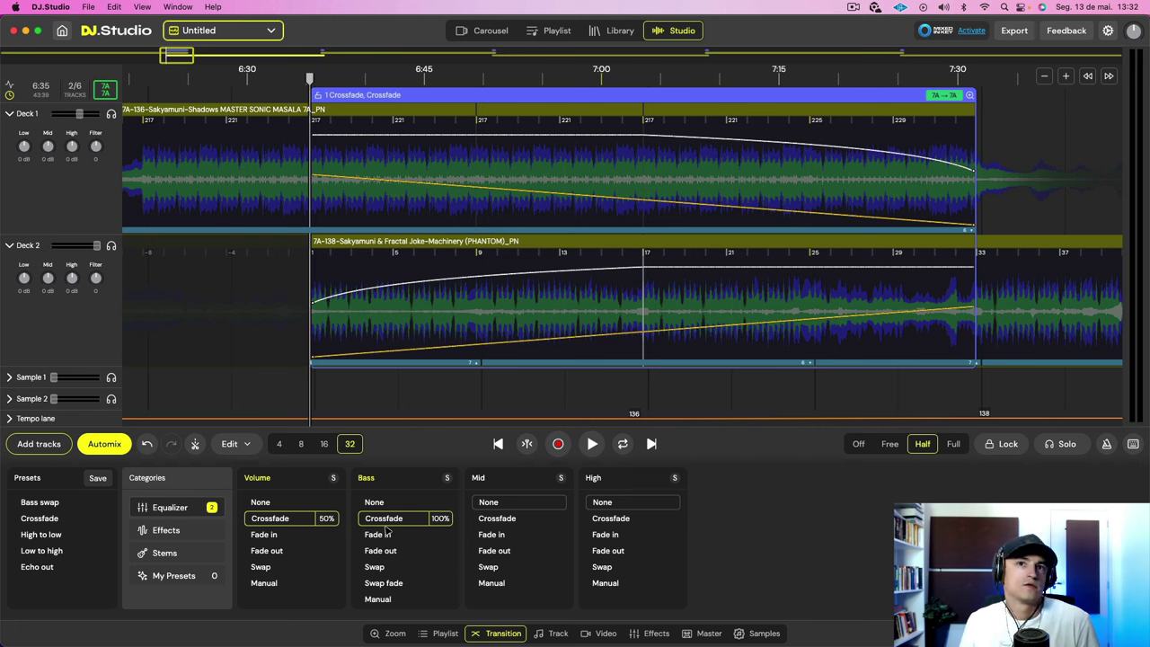
{"action": "left_click", "coordinate": [441, 519]}
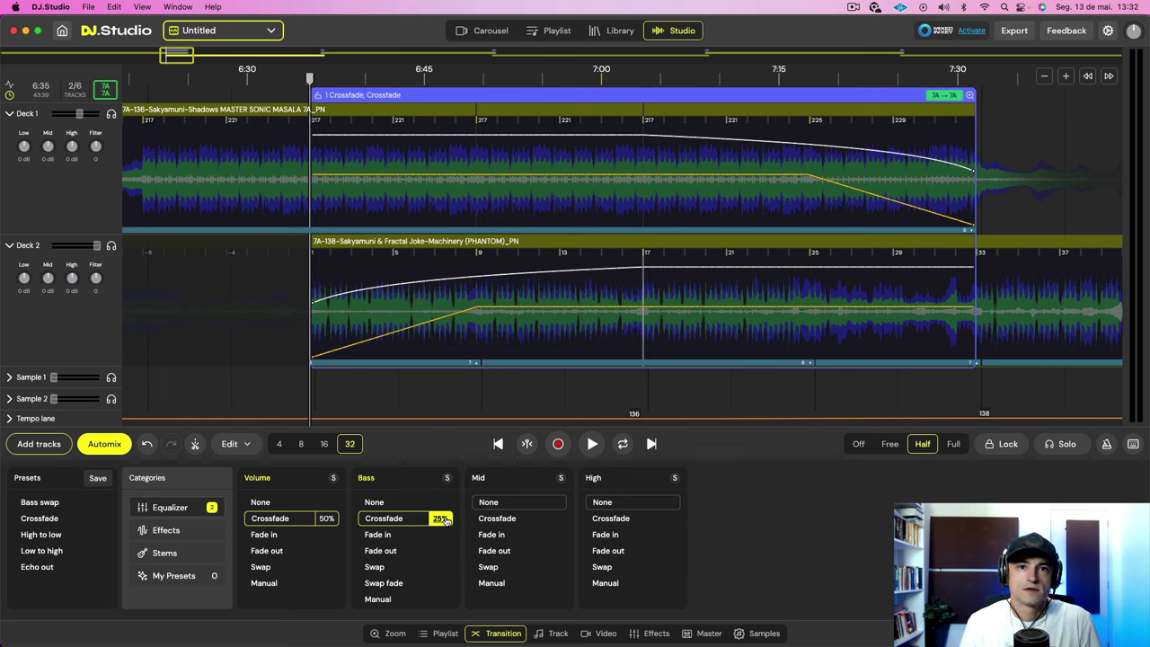
{"action": "left_click", "coordinate": [440, 520]}
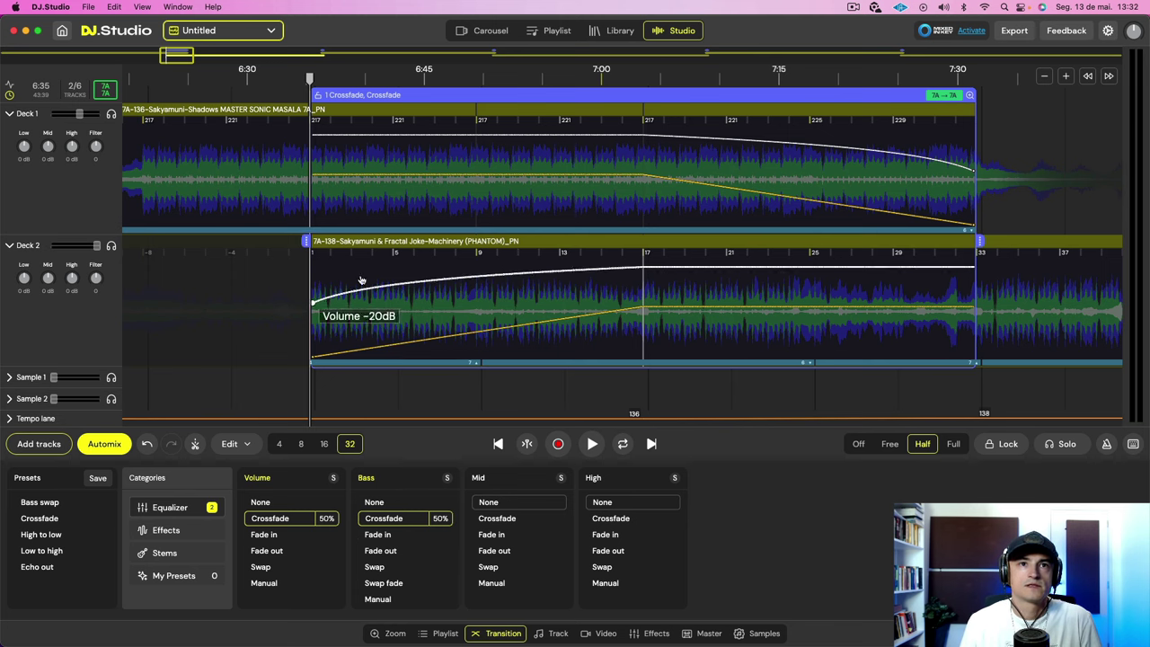
- Play the first transition from its start to about 7:26 to check the bass crossfade
{"action": "left_click", "coordinate": [355, 239]}
{"action": "key", "text": "space"}
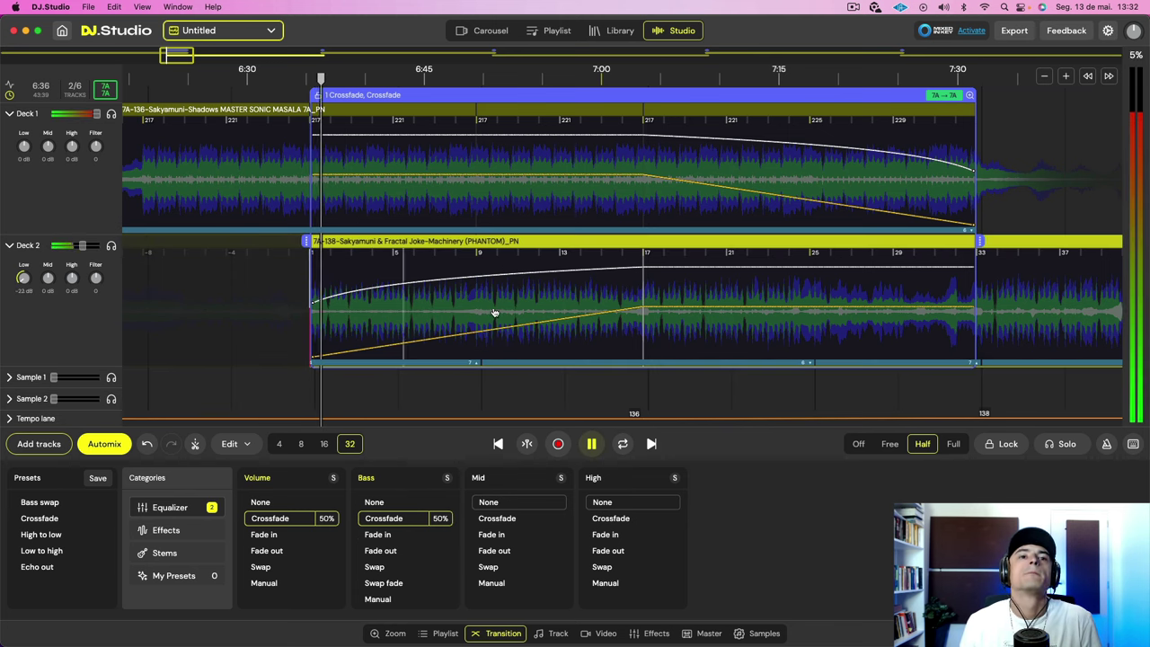
{"action": "scroll", "coordinate": [496, 311], "scroll_direction": "down", "scroll_amount": 5}
{"action": "scroll", "coordinate": [496, 311], "scroll_direction": "down", "scroll_amount": 1}
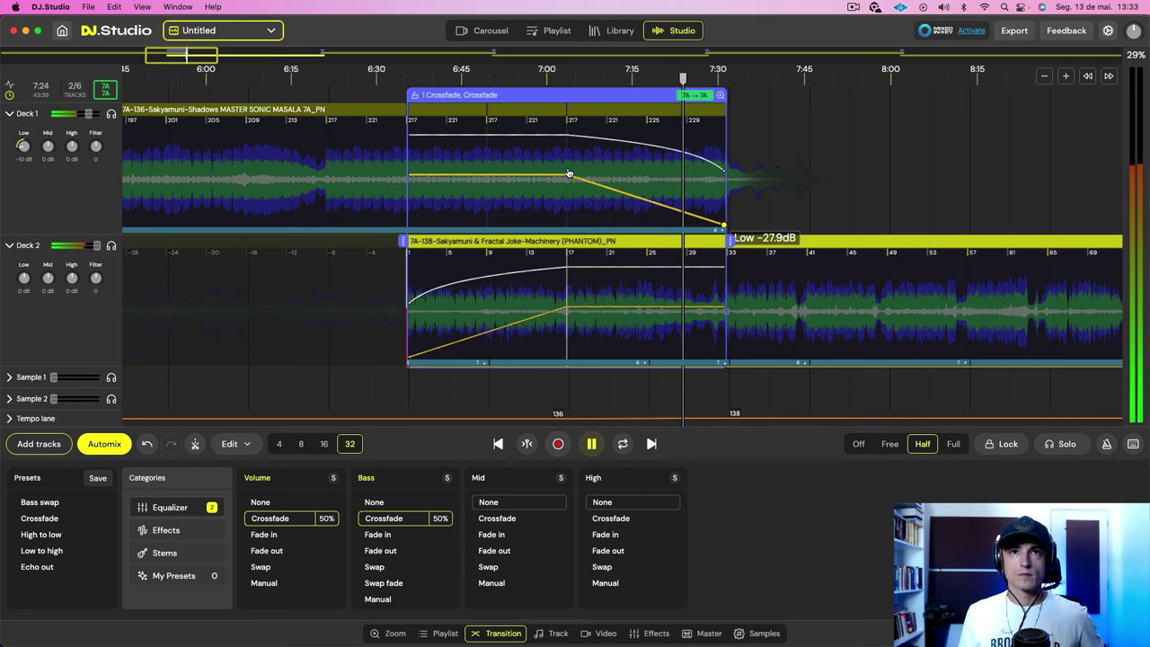
{"action": "key", "text": "space"}
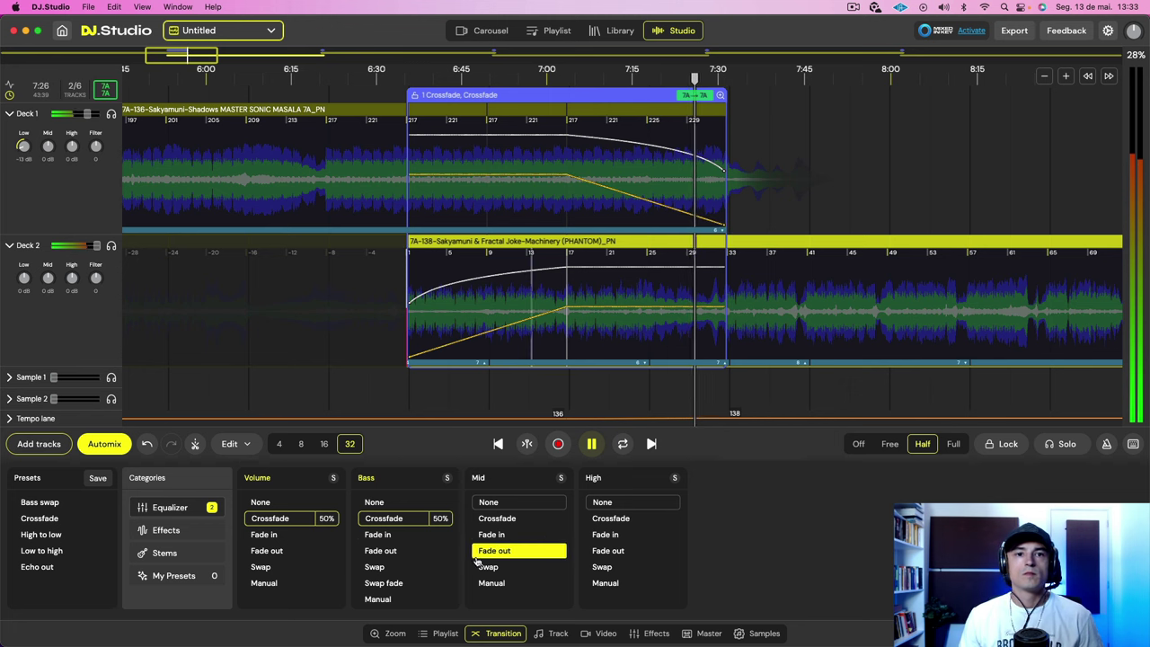
- Set the bass crossfade of the first transition to 25%
{"action": "left_click", "coordinate": [441, 519]}
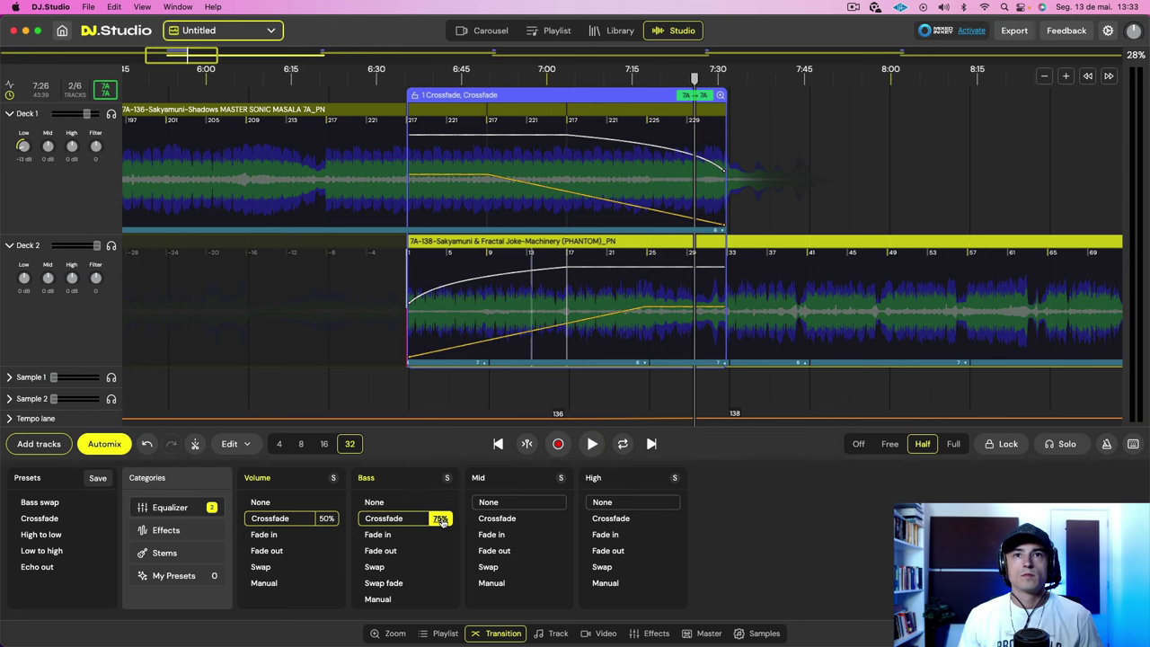
{"action": "left_click", "coordinate": [441, 519]}
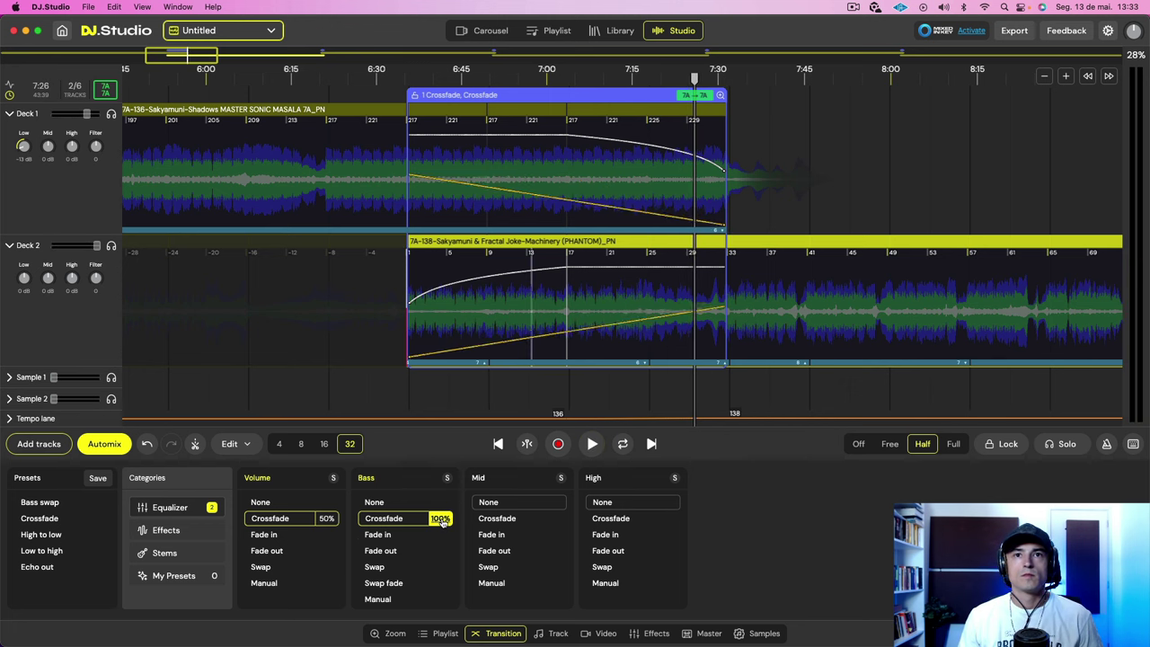
{"action": "left_click", "coordinate": [441, 519]}
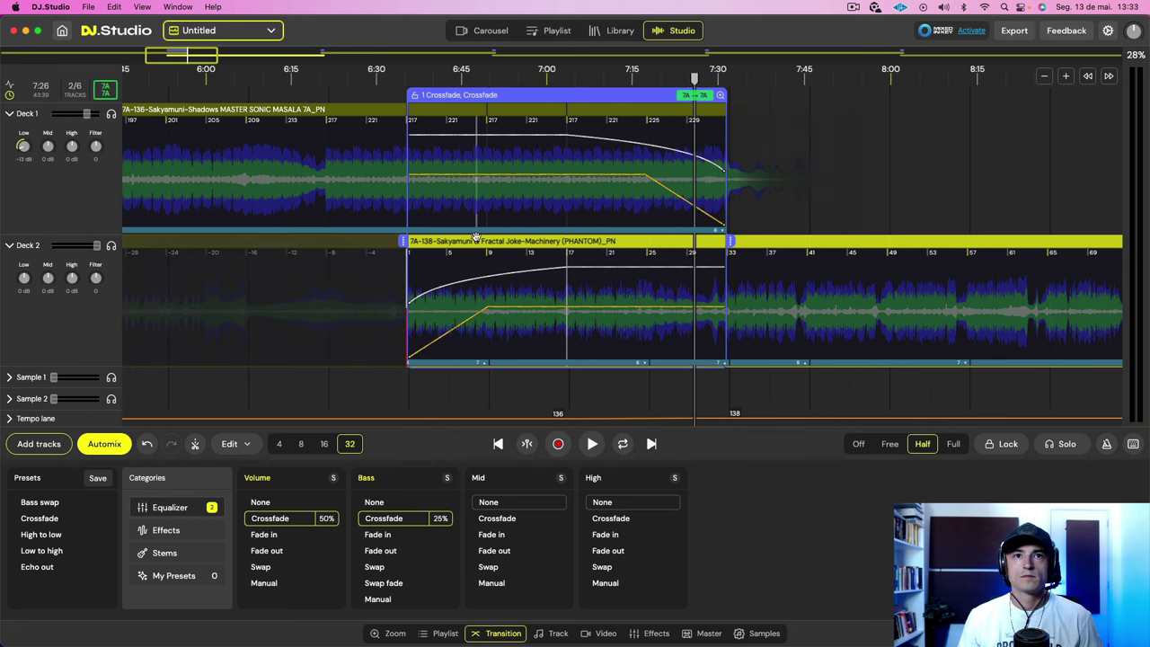
- Replay the mix from the start of the first transition to check the shorter bass crossfade
{"action": "key", "text": "space"}
{"action": "key", "text": "space"}
{"action": "left_click", "coordinate": [408, 267]}
{"action": "key", "text": "space"}
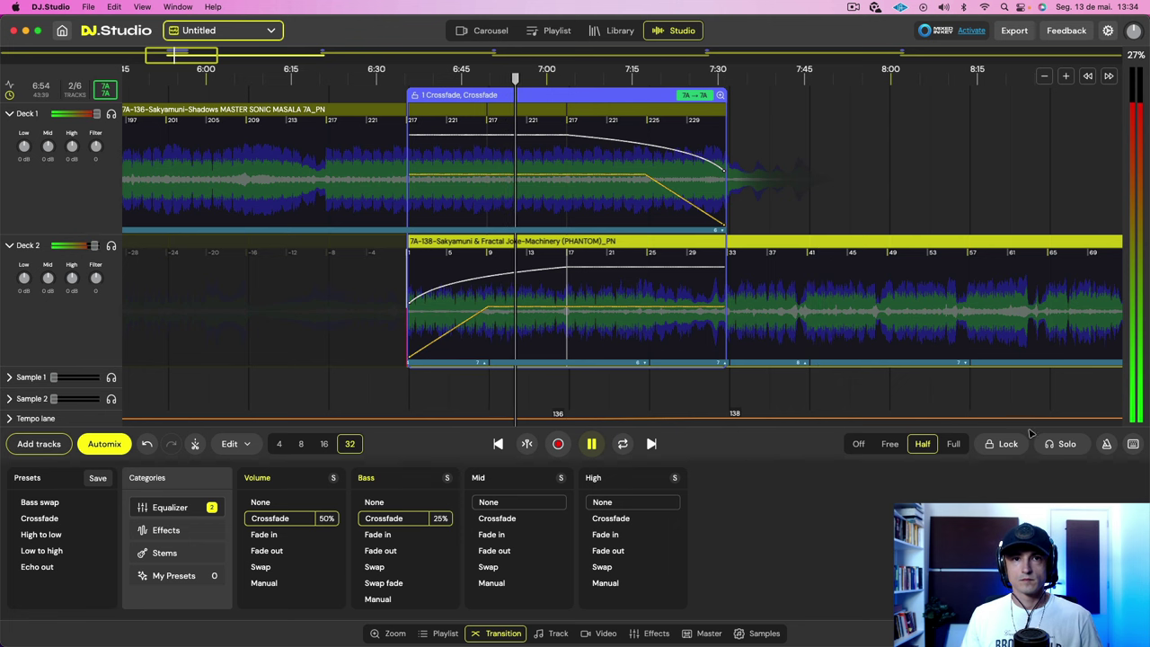
- Try a Downsweep noise effect over the first transition's second half, and replace it with a Riser set to 50-0
{"action": "left_click", "coordinate": [157, 530]}
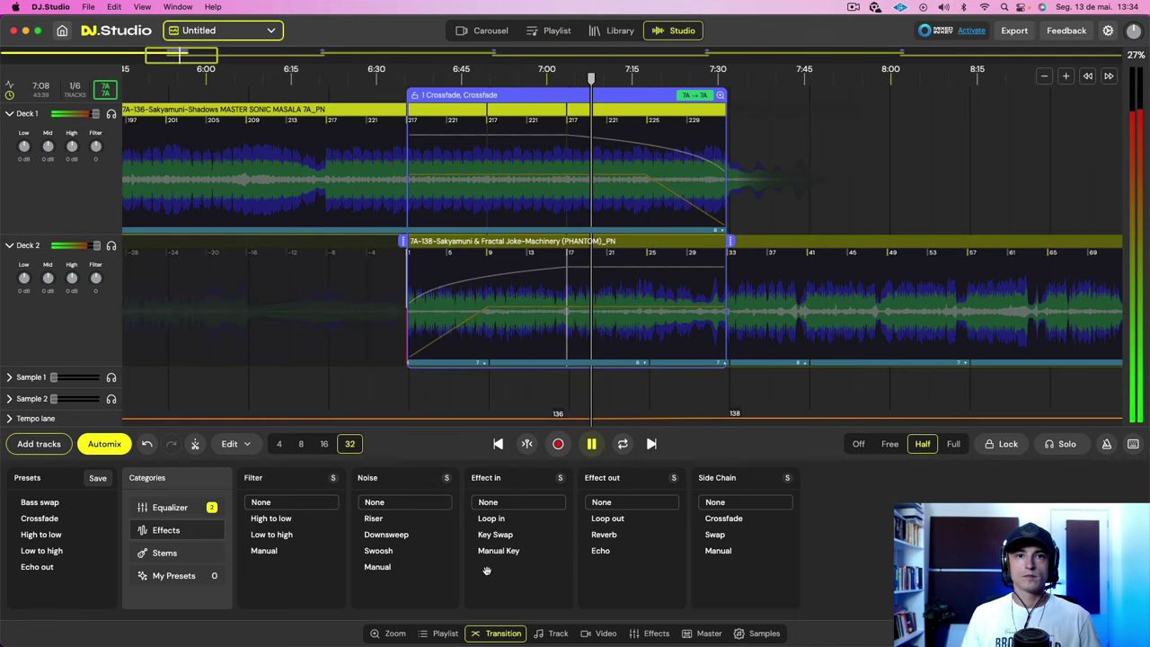
{"action": "left_click", "coordinate": [386, 534]}
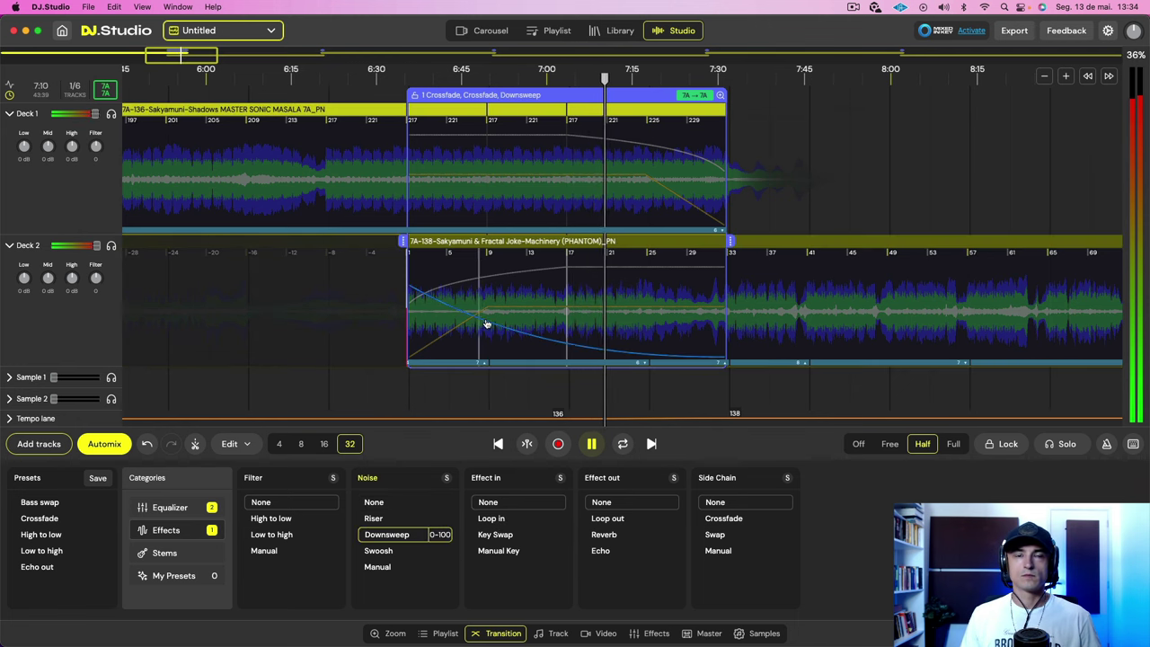
{"action": "scroll", "coordinate": [487, 323], "scroll_direction": "down", "scroll_amount": 1}
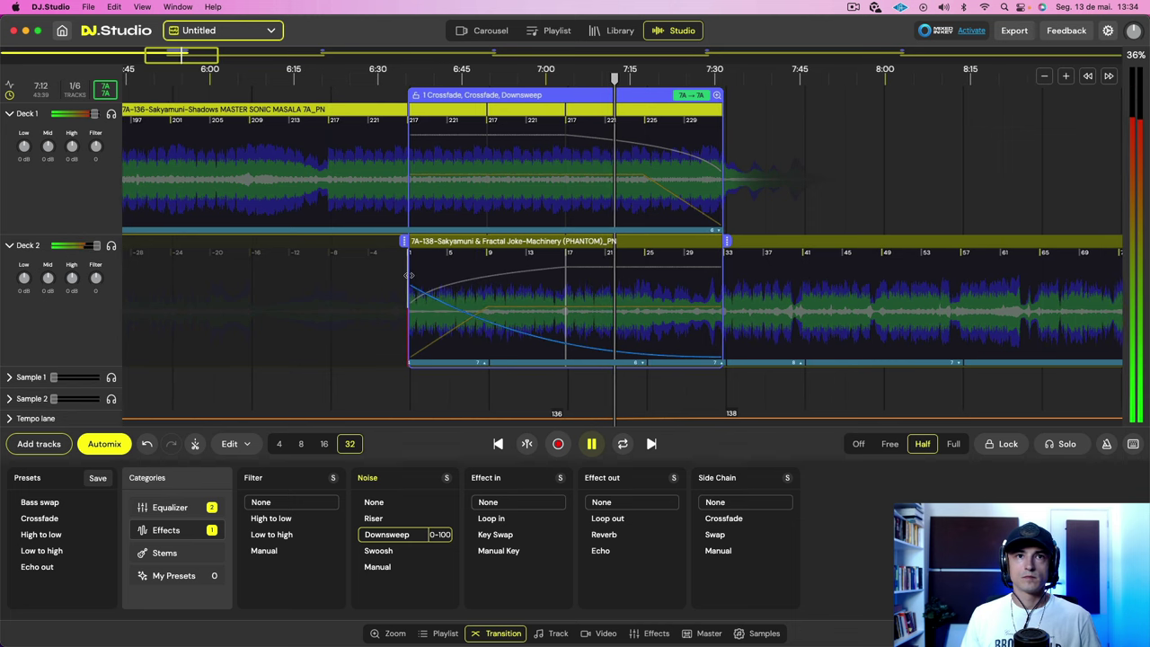
{"action": "left_click", "coordinate": [438, 535]}
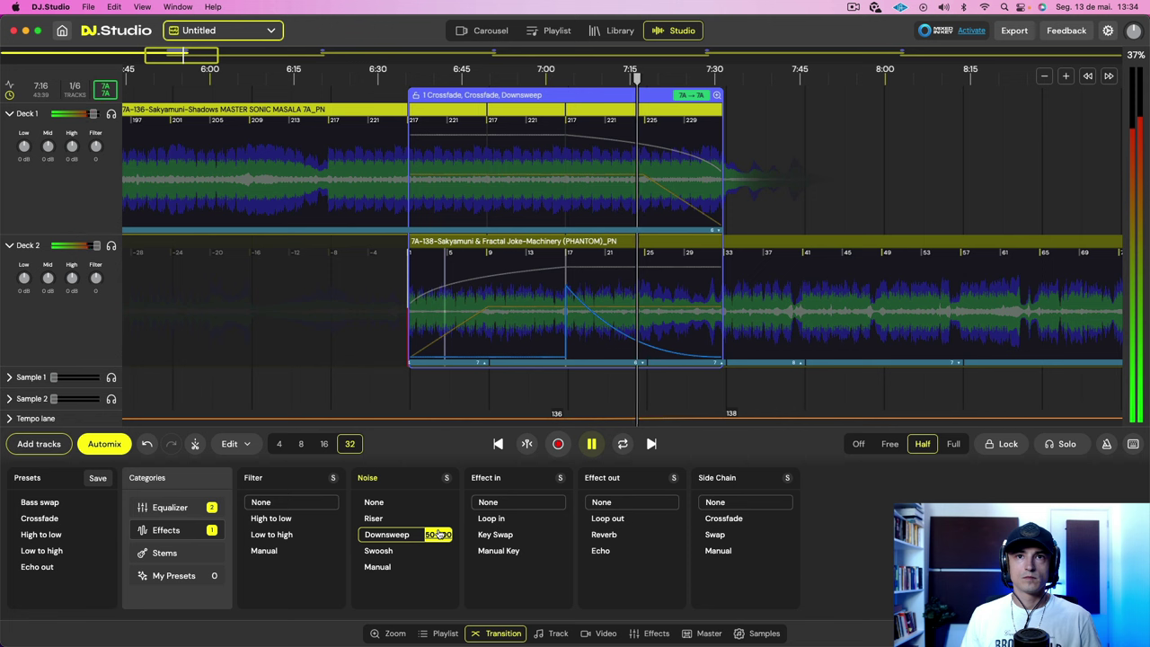
{"action": "left_click", "coordinate": [427, 519]}
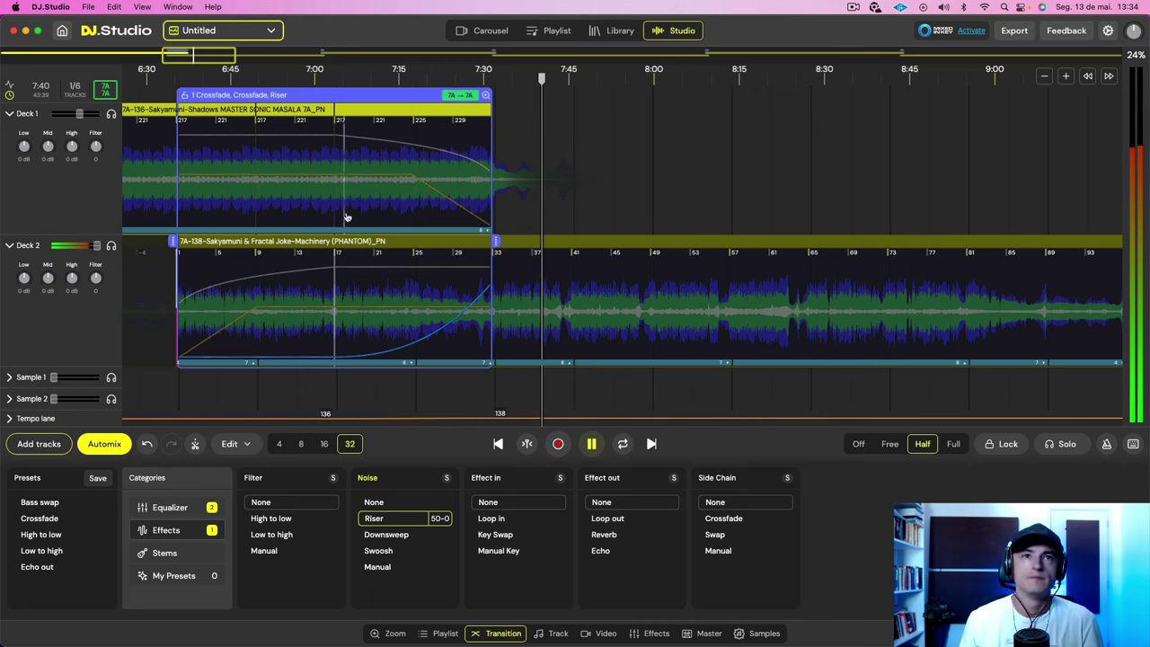
- Copy the drum break section of the Machinery track from about 7:44 to 7:46, around bar 40
{"action": "left_click", "coordinate": [544, 241]}
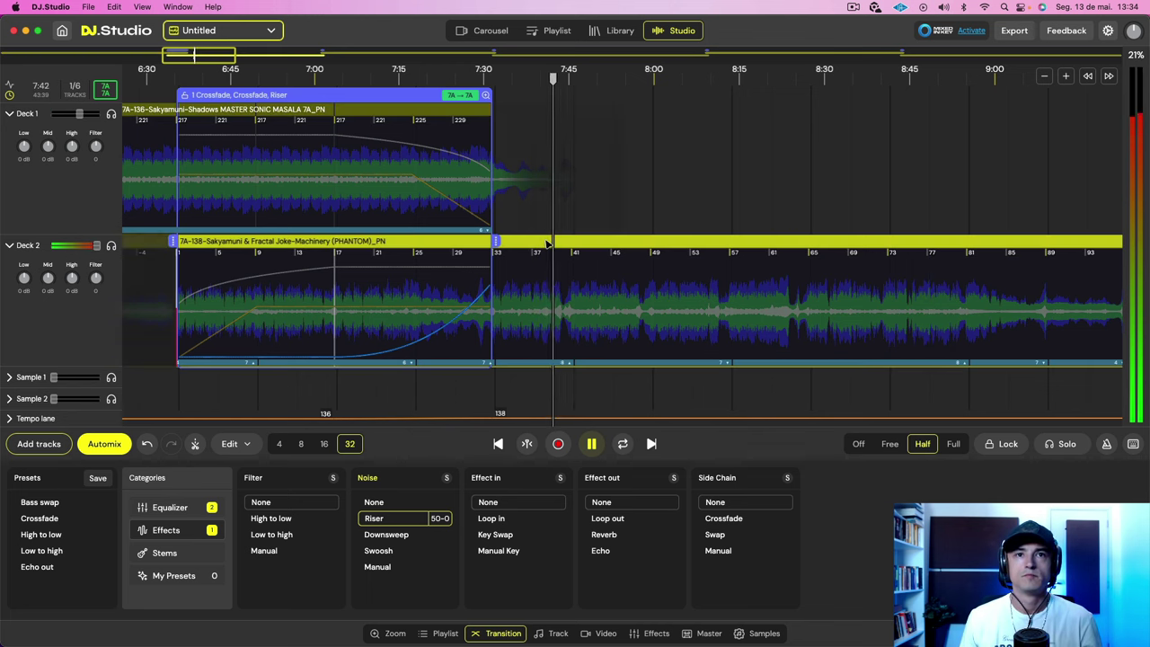
{"action": "scroll", "coordinate": [659, 245], "scroll_direction": "down", "scroll_amount": 2}
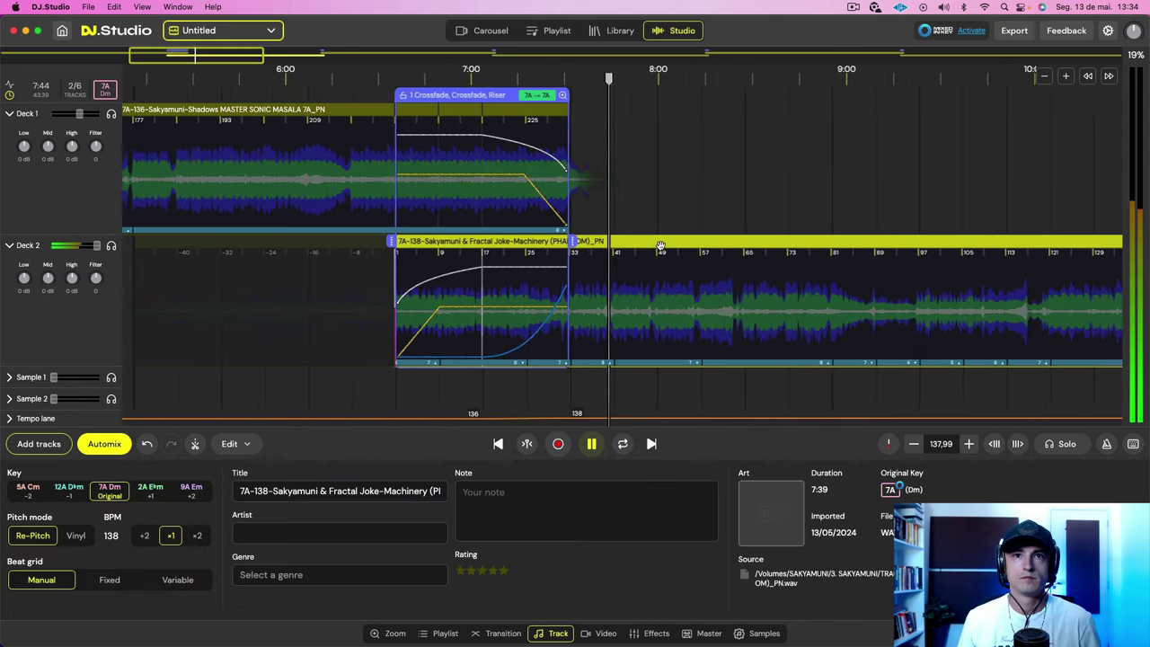
{"action": "scroll", "coordinate": [660, 246], "scroll_direction": "up", "scroll_amount": 3}
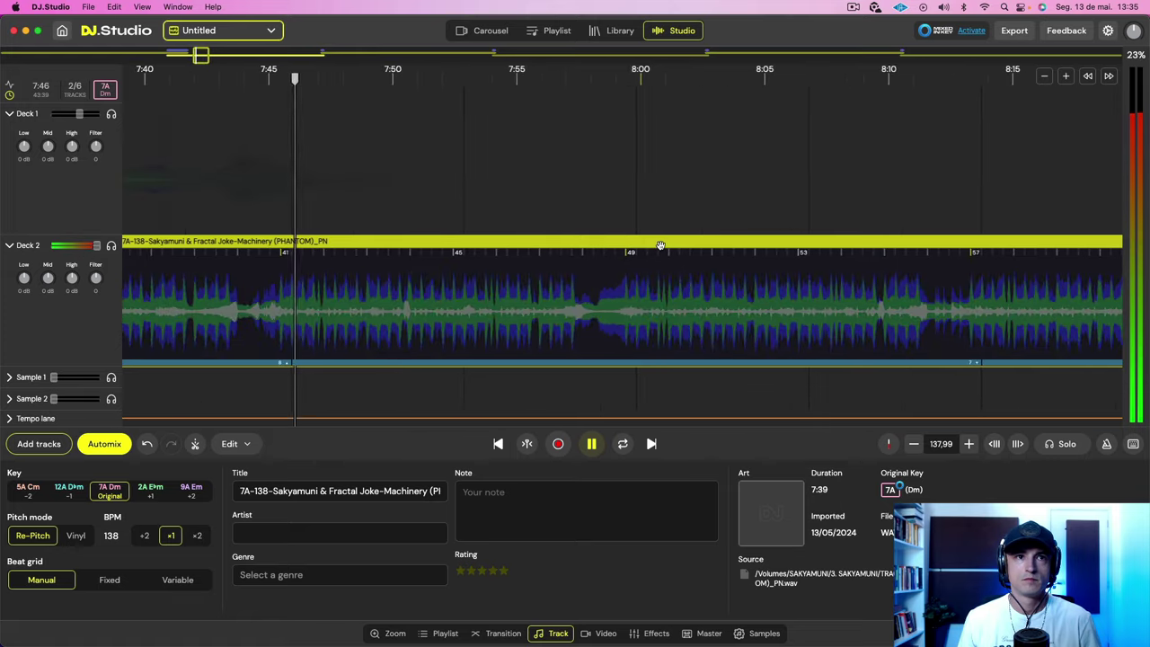
{"action": "key", "text": "space"}
{"action": "scroll", "coordinate": [255, 311], "scroll_direction": "down", "scroll_amount": 1}
{"action": "scroll", "coordinate": [255, 312], "scroll_direction": "up", "scroll_amount": 5}
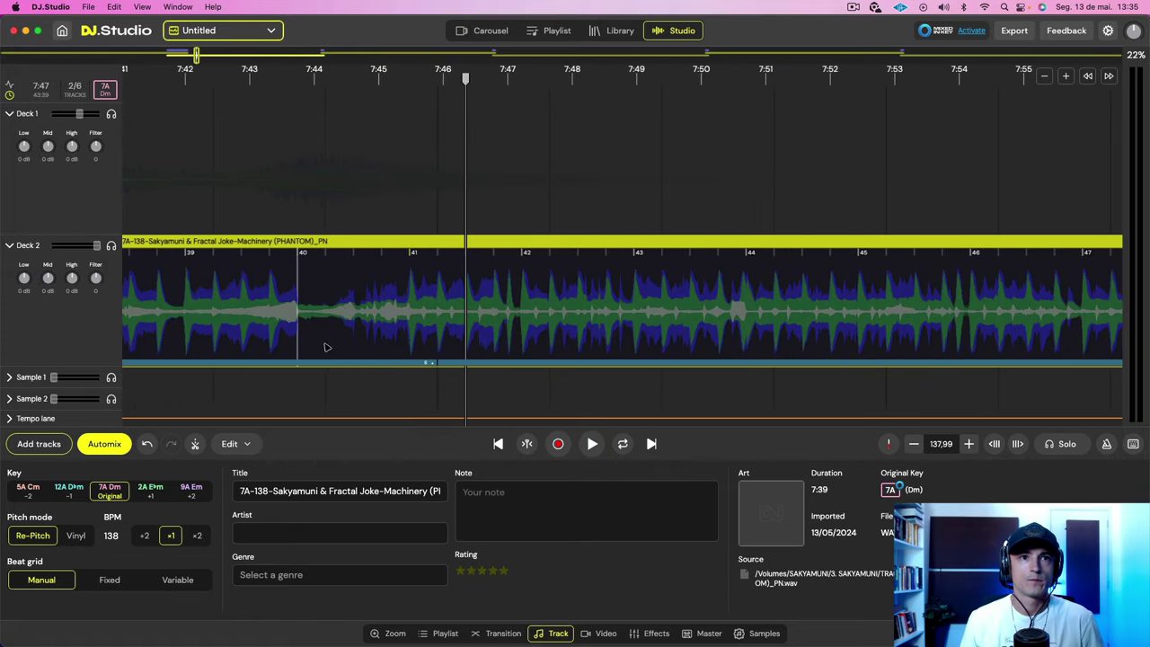
{"action": "left_click_drag", "start_coordinate": [327, 347], "coordinate": [440, 337]}
{"action": "right_click", "coordinate": [441, 339]}
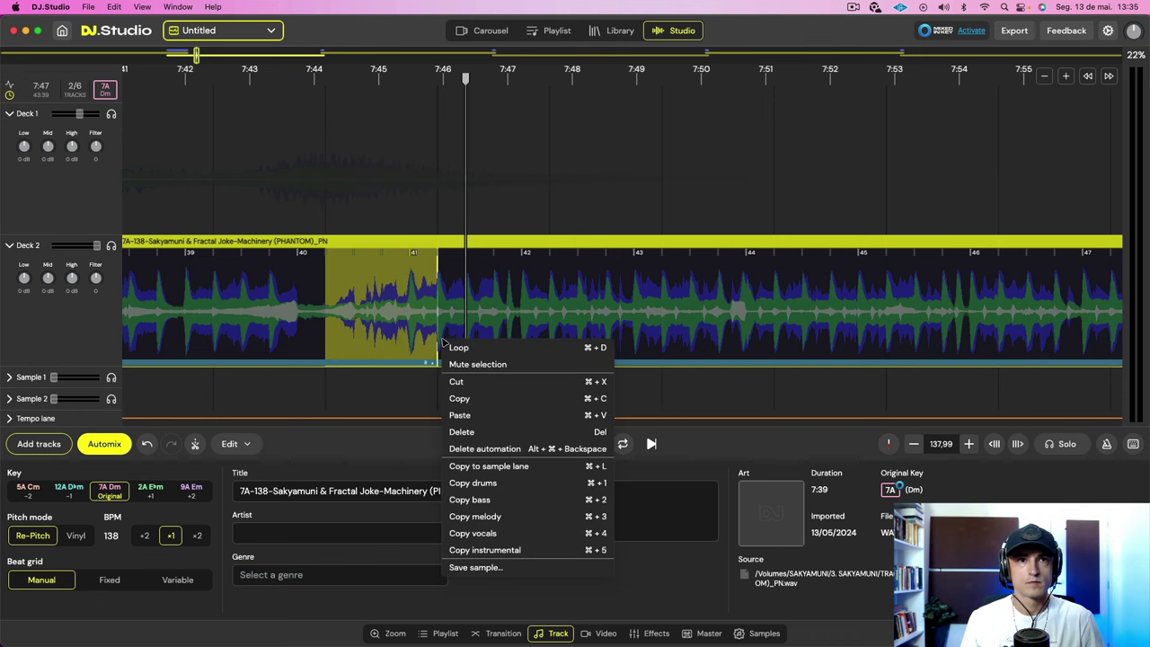
{"action": "left_click", "coordinate": [559, 398]}
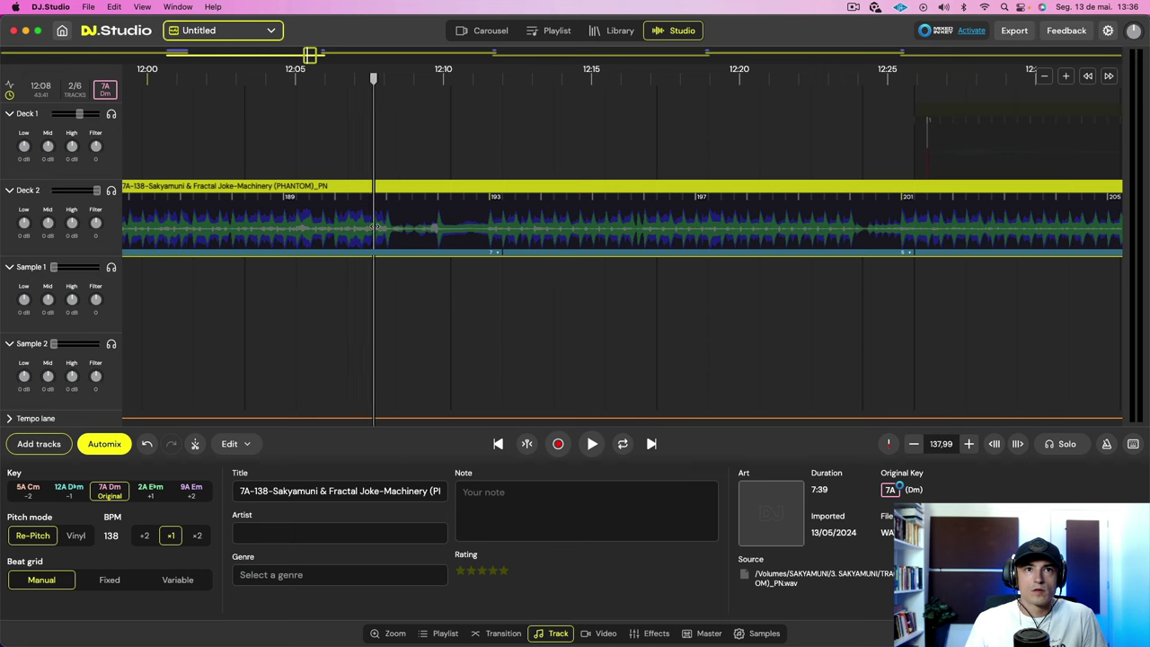
- Paste the copied section into the Machinery track at bar 192, about 12:10 on the timeline
{"action": "key", "text": "space"}
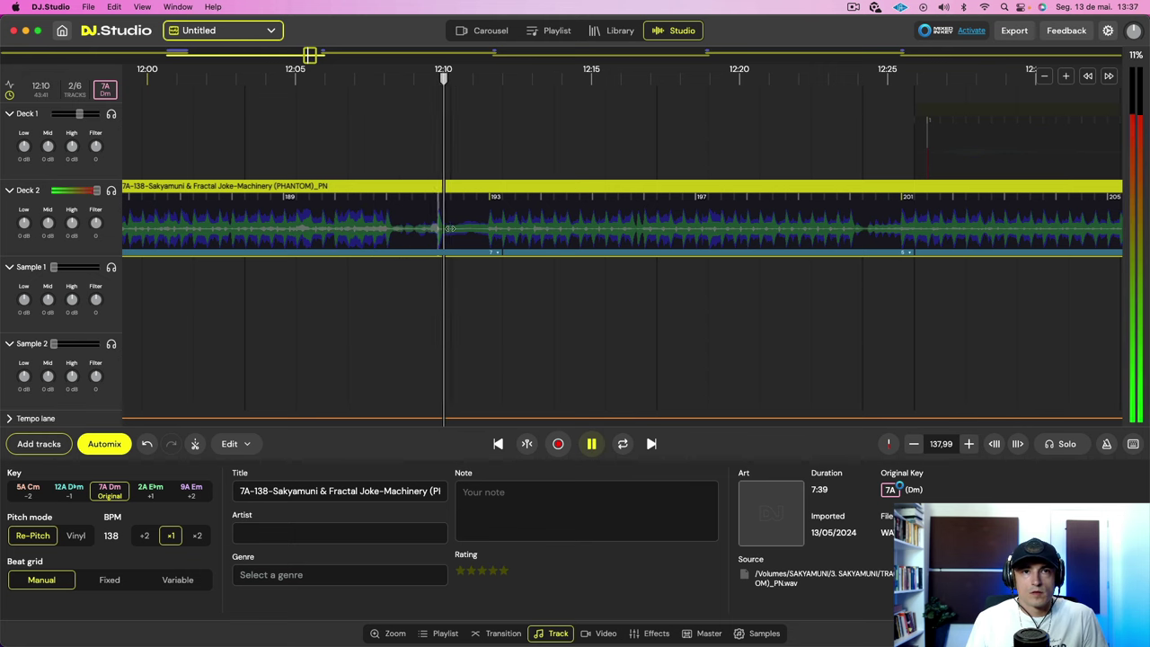
{"action": "scroll", "coordinate": [440, 232], "scroll_direction": "up", "scroll_amount": 5}
{"action": "key", "text": "space"}
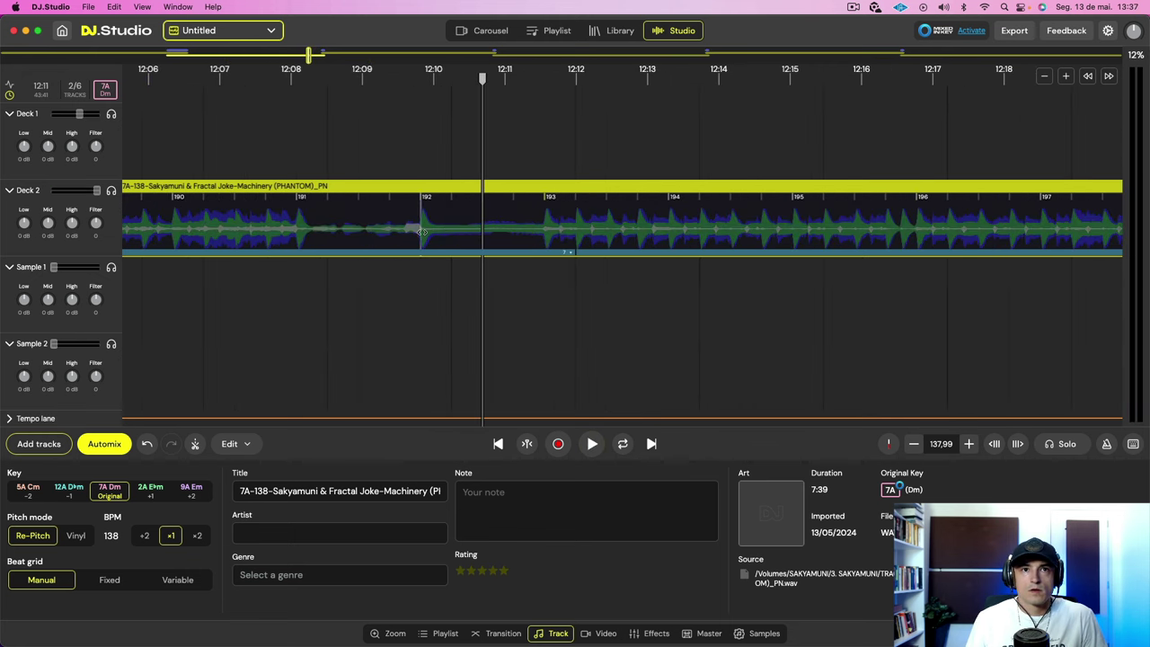
{"action": "left_click", "coordinate": [421, 232]}
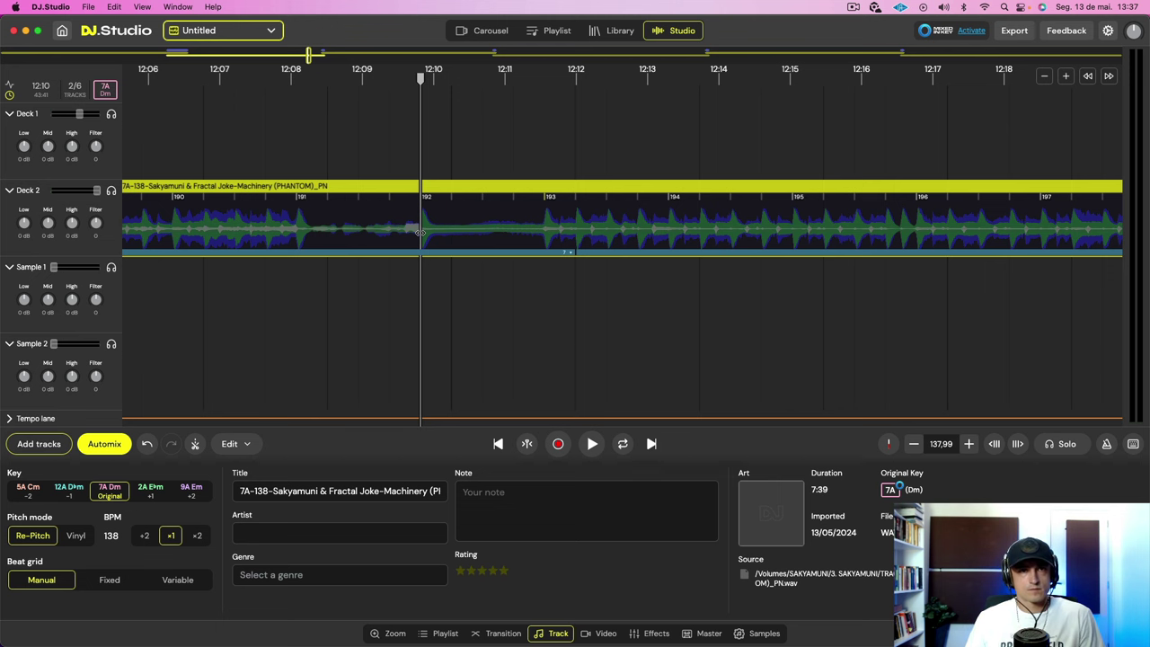
{"action": "key", "text": "super+v"}
- Play the Machinery track around the pasted section, from about bar 190 to 193, to check how it fits
{"action": "key", "text": "space"}
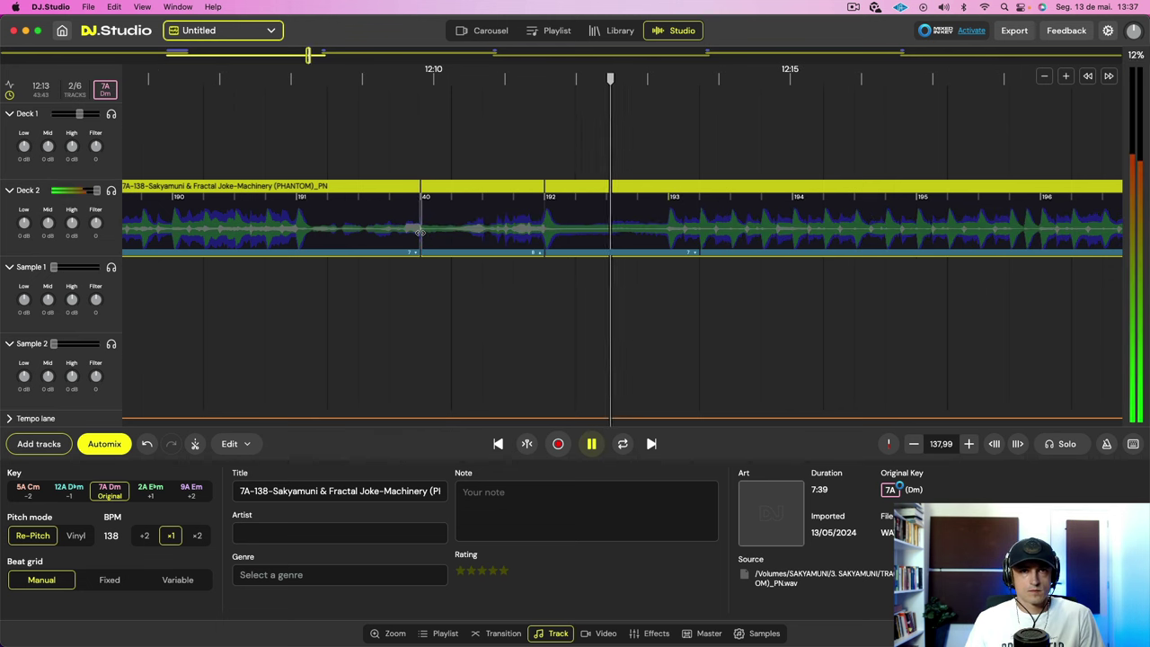
{"action": "key", "text": "space"}
{"action": "left_click", "coordinate": [175, 230]}
{"action": "key", "text": "space"}
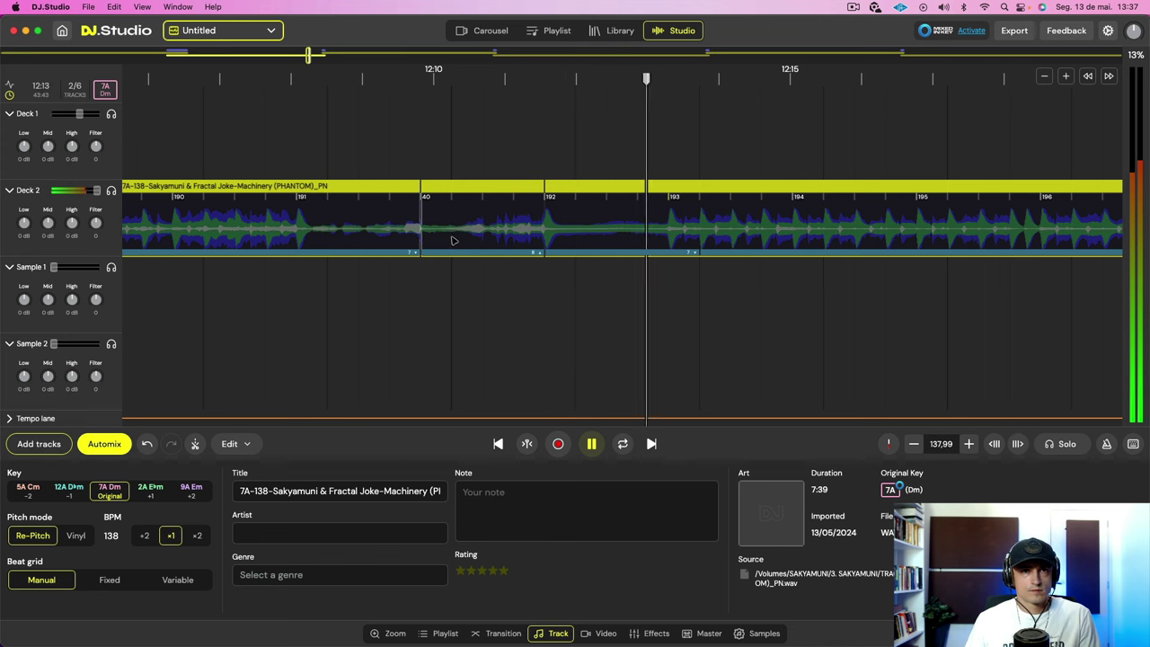
{"action": "key", "text": "space"}
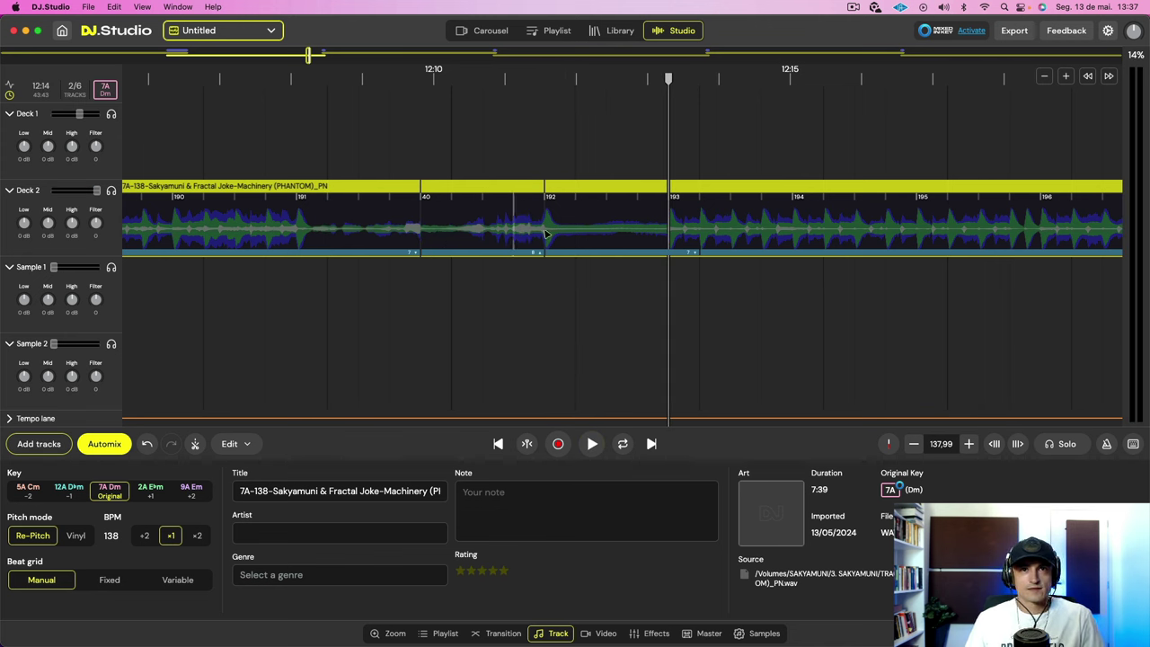
- Select the one-bar pasted section at about 12:10 in the Machinery track and loop it several times
{"action": "left_click_drag", "start_coordinate": [540, 229], "coordinate": [422, 227]}
{"action": "right_click", "coordinate": [426, 227]}
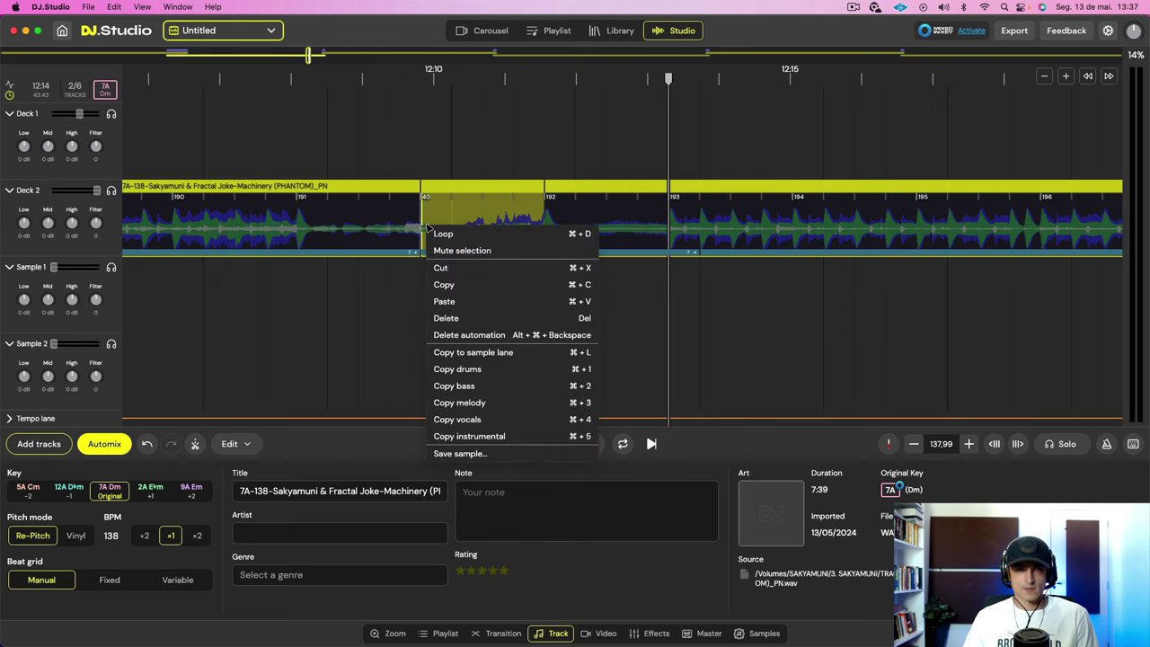
{"action": "left_click", "coordinate": [642, 211]}
{"action": "key", "text": "l"}
{"action": "key", "text": "l"}
{"action": "key", "text": "l"}
{"action": "key", "text": "l"}
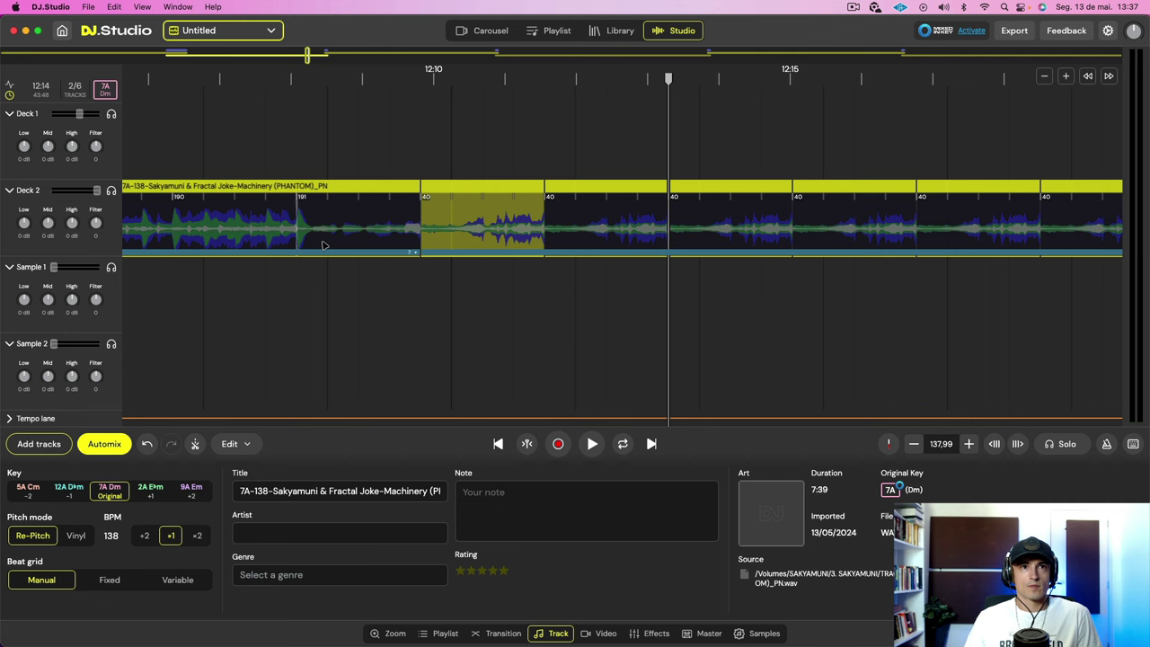
- Play the Machinery track from about bar 190 into the looped bars to check the repeats
{"action": "left_click", "coordinate": [255, 224]}
{"action": "key", "text": "space"}
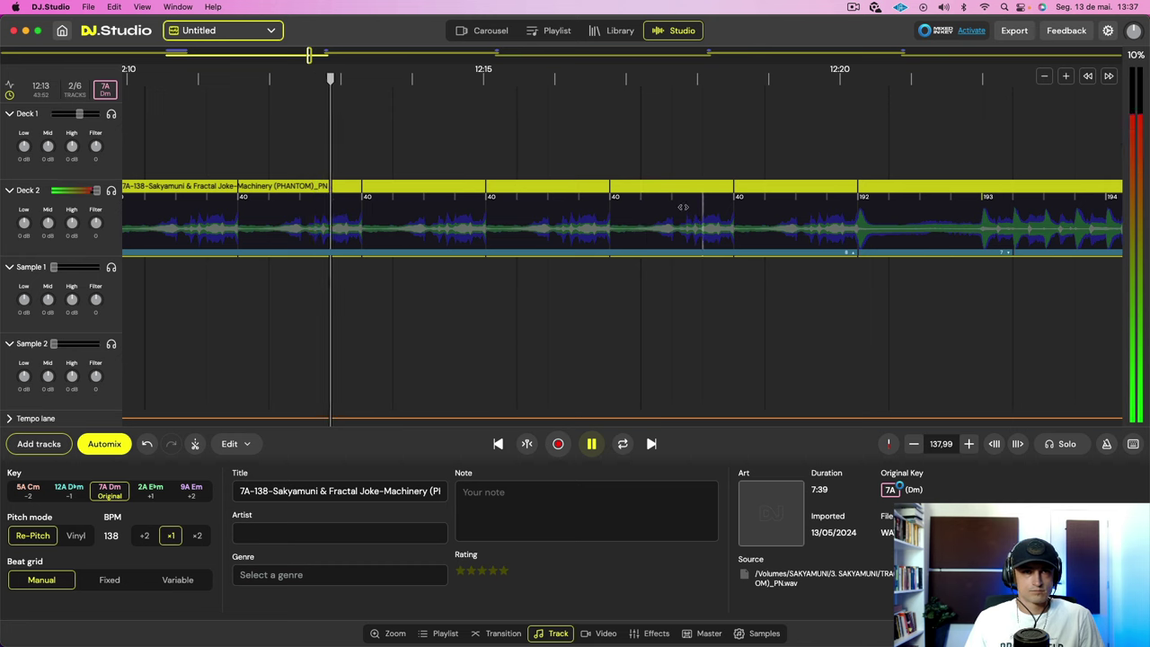
{"action": "scroll", "coordinate": [491, 166], "scroll_direction": "up", "scroll_amount": 2}
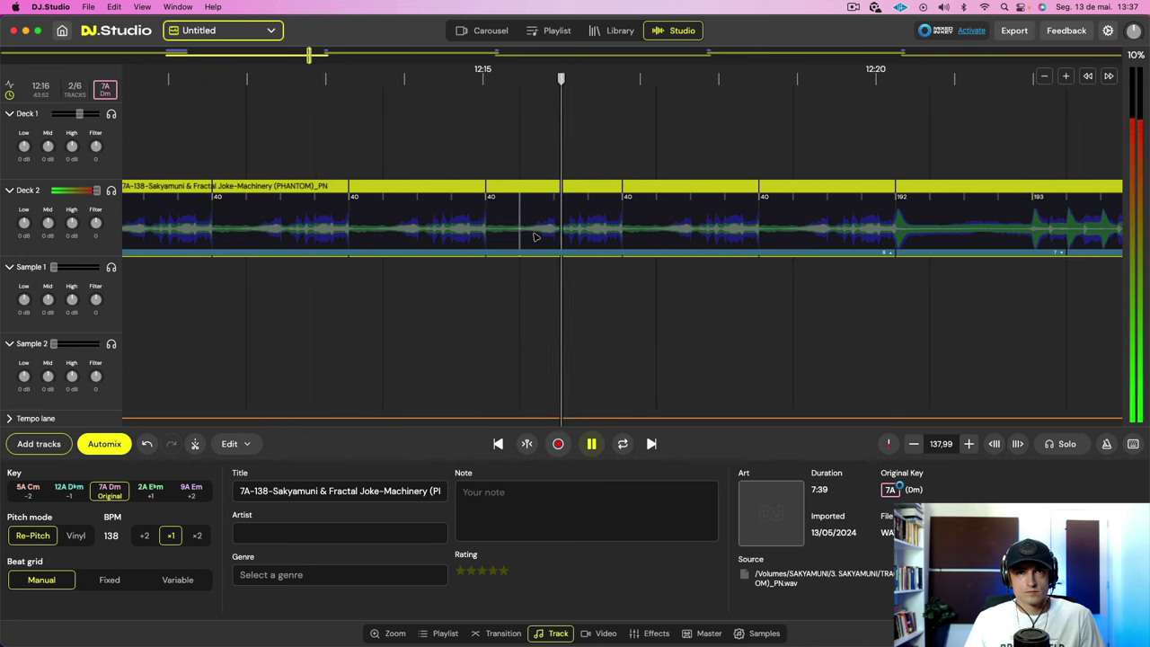
{"action": "key", "text": "space"}
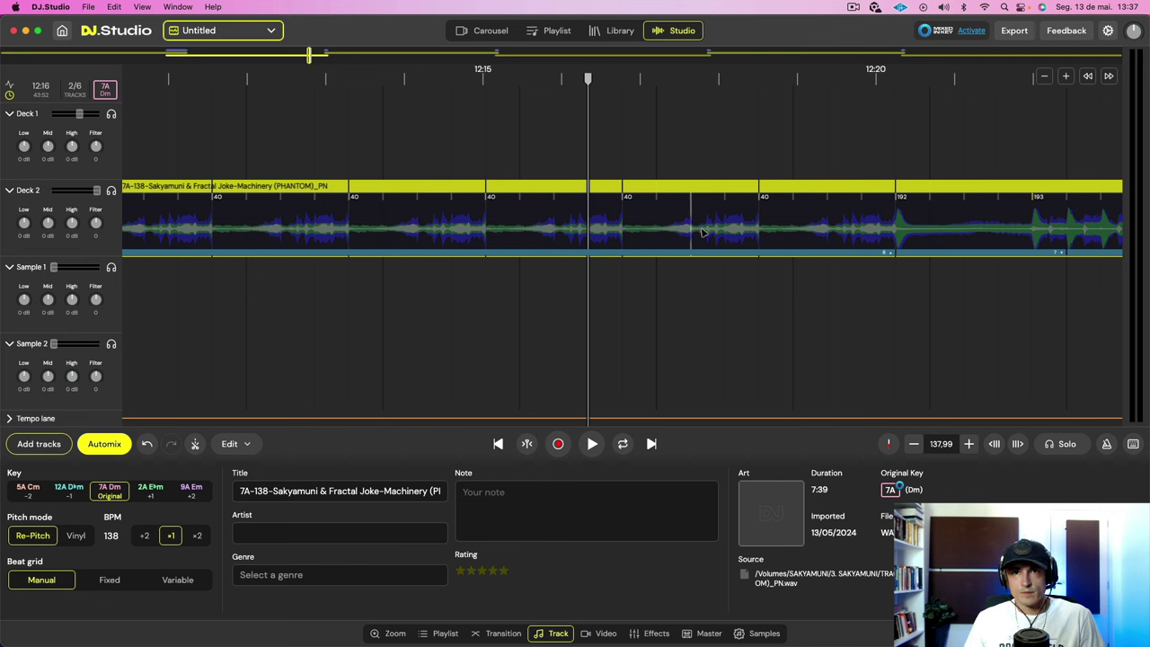
- Loop half of the repeated bar before bar 192 in the Machinery track, continuing with ever shorter portions to build a roll
{"action": "left_click_drag", "start_coordinate": [693, 232], "coordinate": [762, 230]}
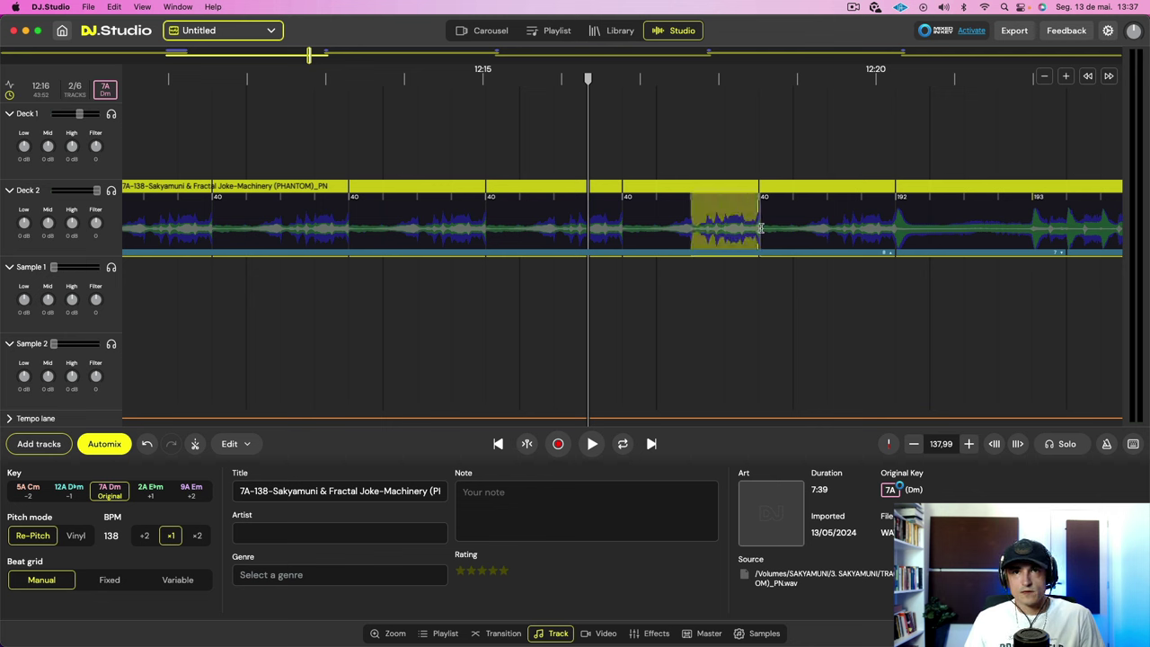
{"action": "right_click", "coordinate": [762, 232]}
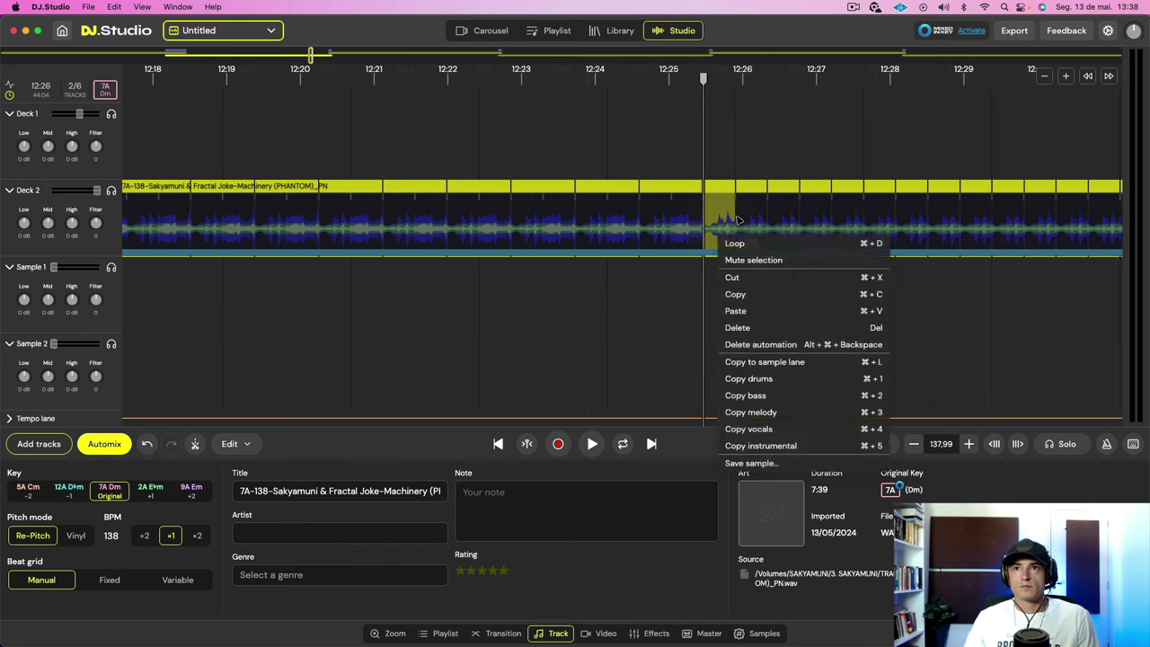
{"action": "scroll", "coordinate": [845, 186], "scroll_direction": "down", "scroll_amount": 5}
{"action": "scroll", "coordinate": [845, 186], "scroll_direction": "down", "scroll_amount": 5}
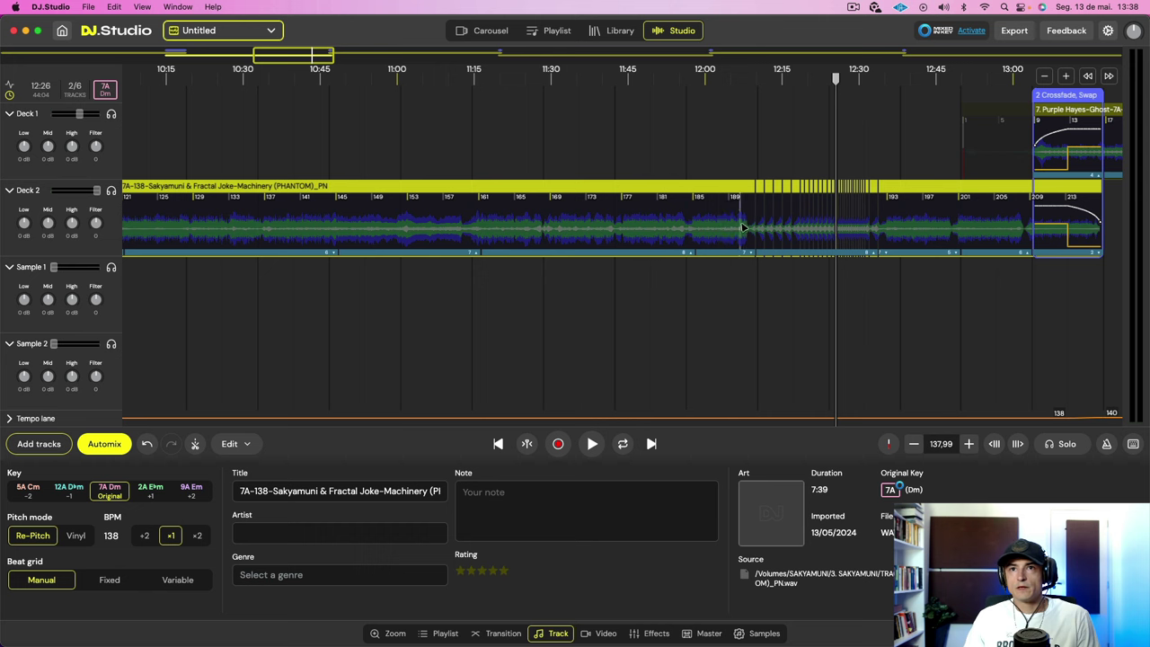
- Play the Machinery track from about 12:08 to 12:24 to listen to the accelerating loop build-up
{"action": "left_click", "coordinate": [743, 227]}
{"action": "key", "text": "space"}
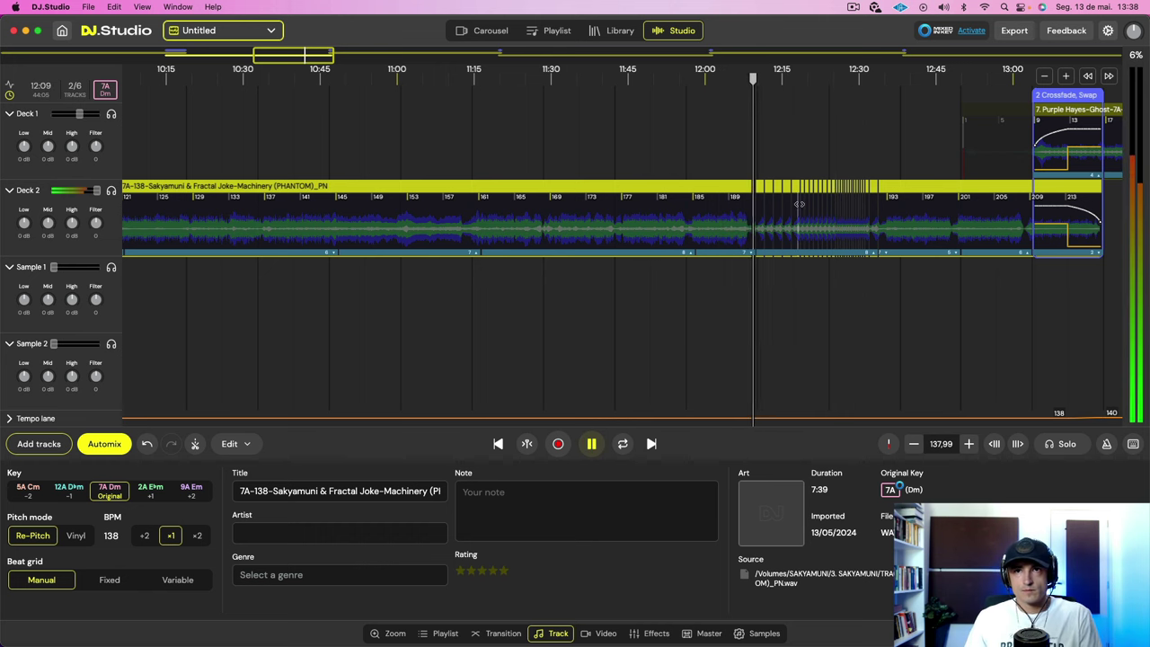
{"action": "scroll", "coordinate": [859, 232], "scroll_direction": "up", "scroll_amount": 8}
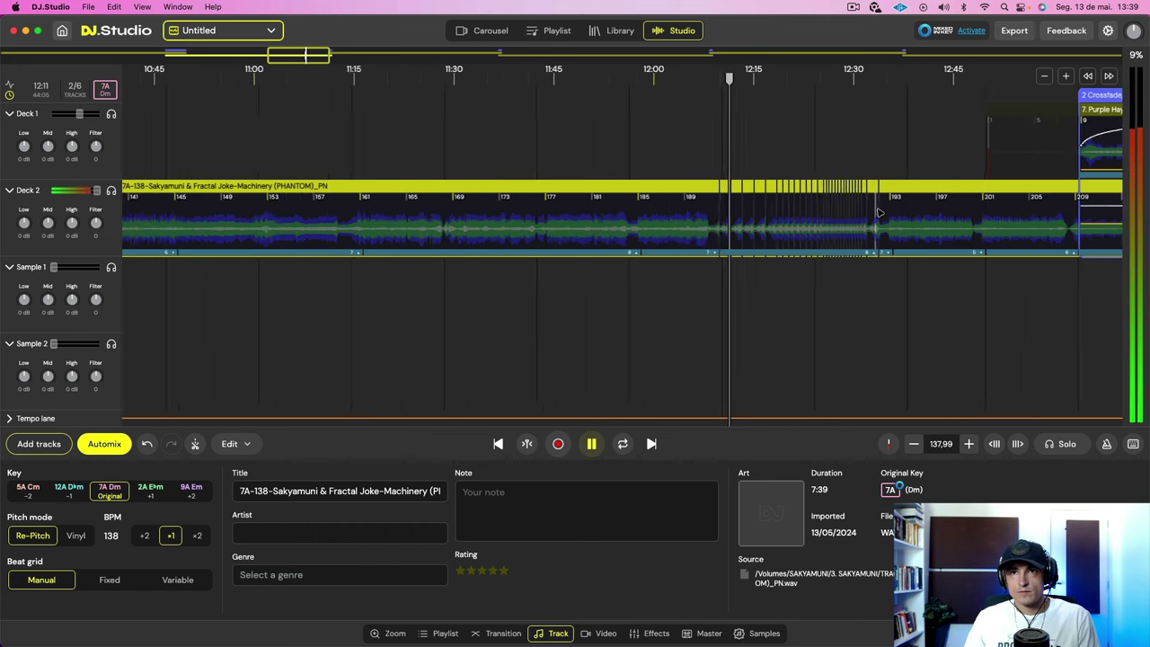
{"action": "scroll", "coordinate": [879, 213], "scroll_direction": "up", "scroll_amount": 1}
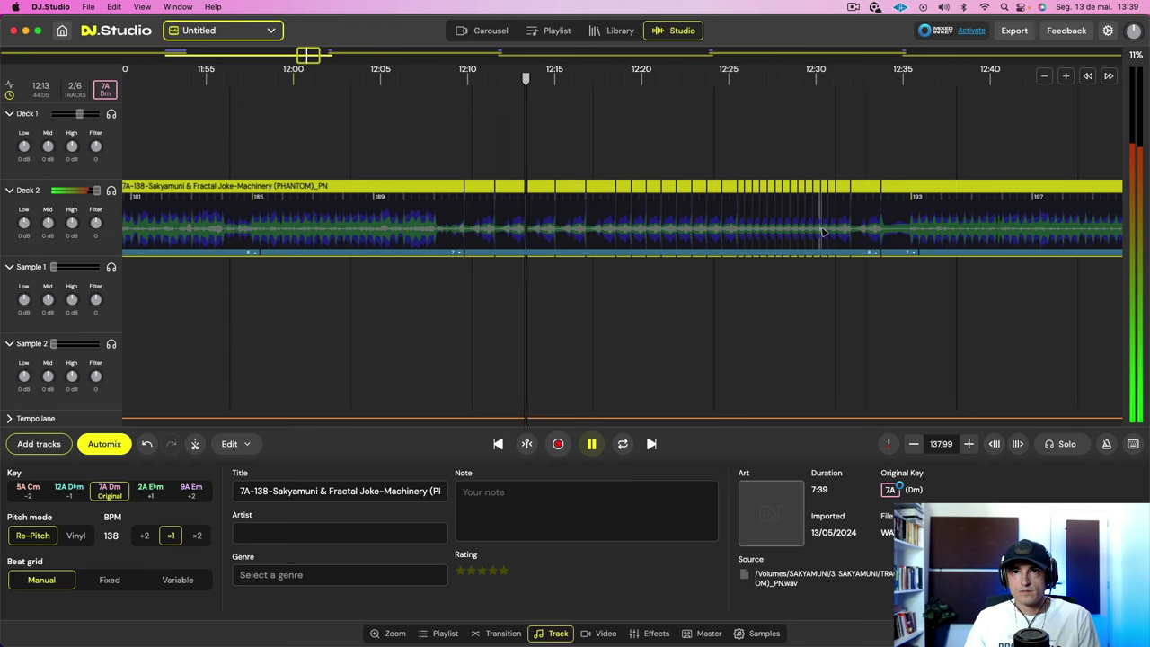
{"action": "scroll", "coordinate": [828, 231], "scroll_direction": "left", "scroll_amount": 2}
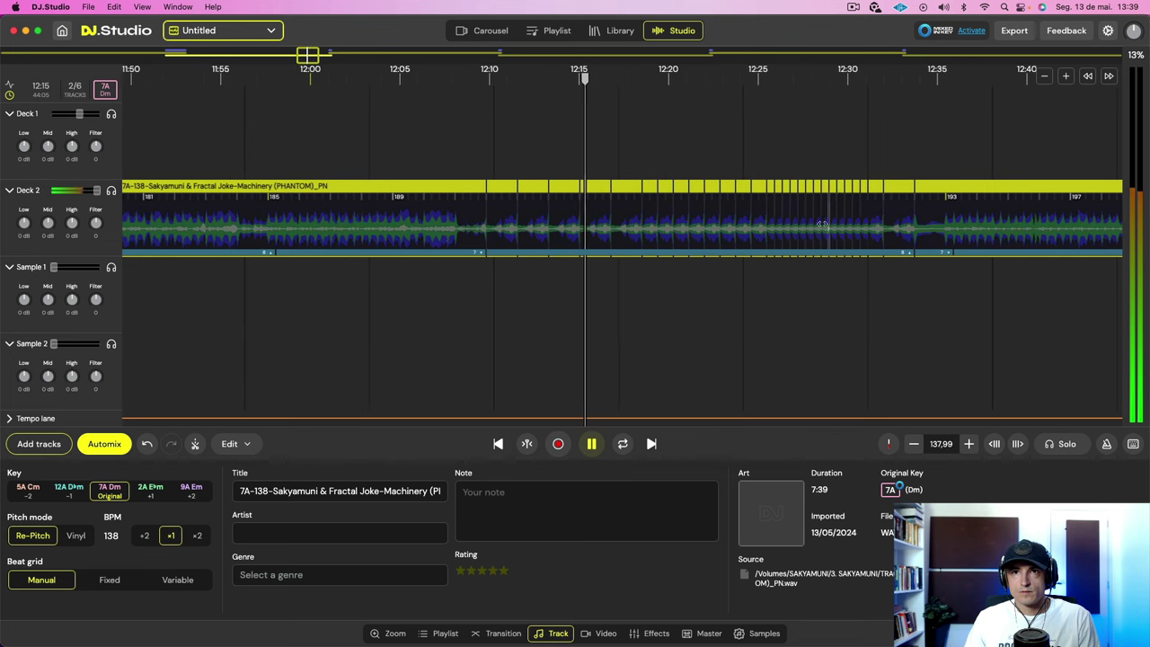
{"action": "scroll", "coordinate": [852, 223], "scroll_direction": "up", "scroll_amount": 5}
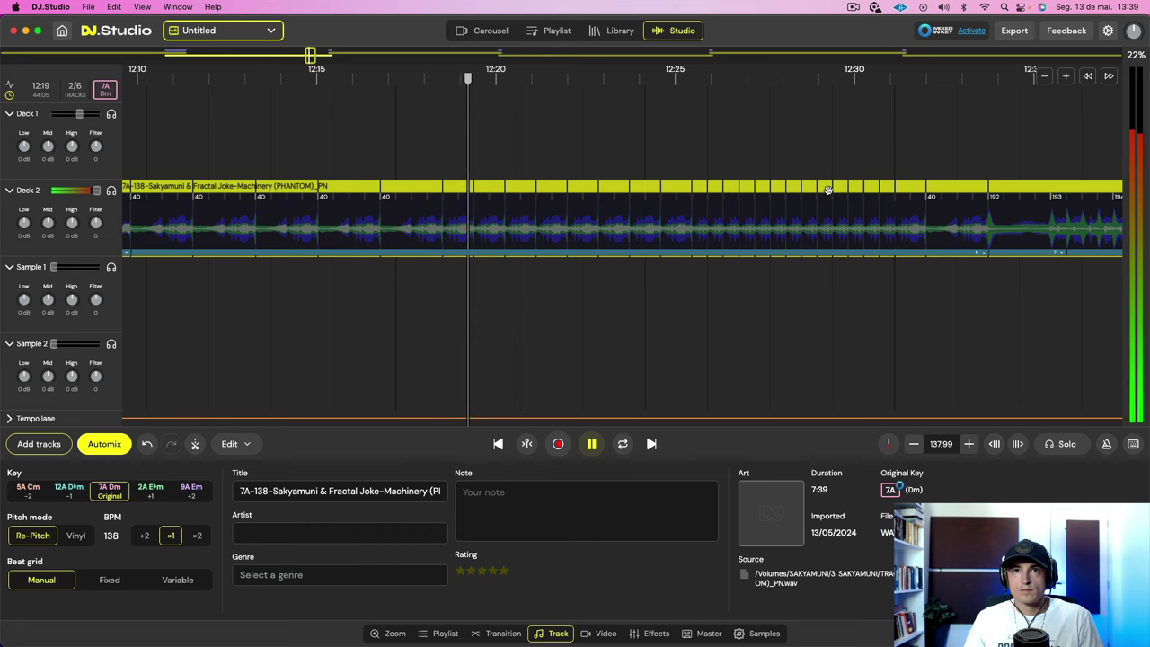
{"action": "scroll", "coordinate": [828, 189], "scroll_direction": "down", "scroll_amount": 5}
{"action": "scroll", "coordinate": [829, 189], "scroll_direction": "down", "scroll_amount": 2}
{"action": "scroll", "coordinate": [828, 189], "scroll_direction": "right", "scroll_amount": 5}
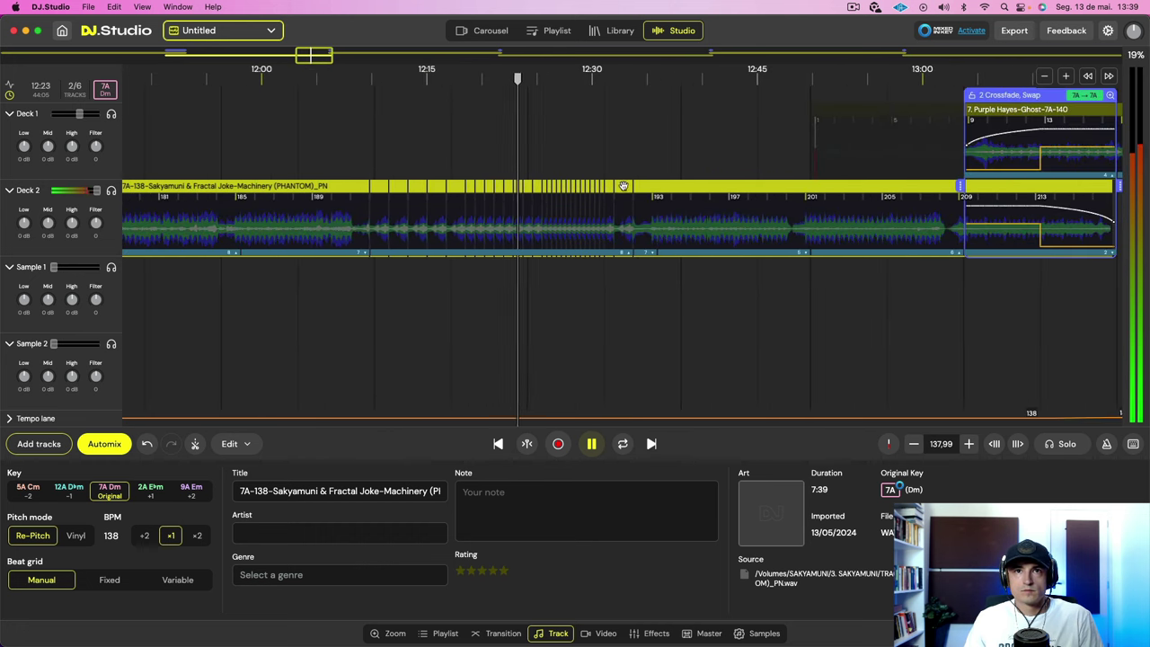
{"action": "key", "text": "space"}
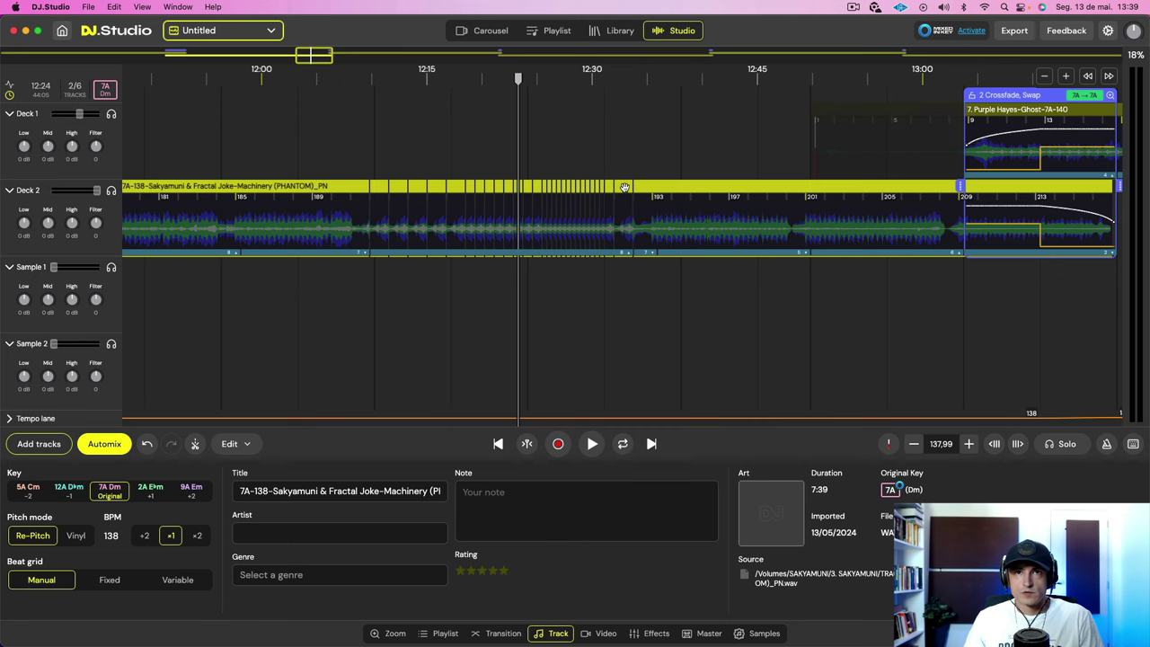
- Delete the rest of the Machinery track from the end of the short loops, about 12:32, to the track's end
{"action": "left_click_drag", "start_coordinate": [620, 213], "coordinate": [1147, 212]}
{"action": "left_click", "coordinate": [1147, 212]}
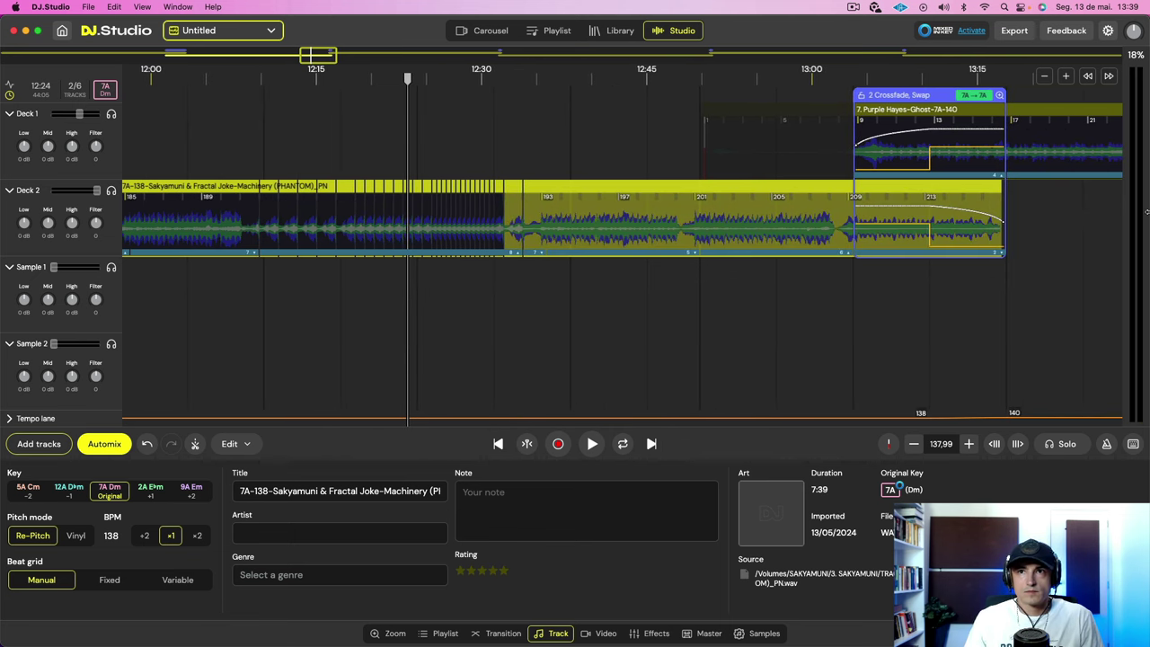
{"action": "key", "text": "Delete"}
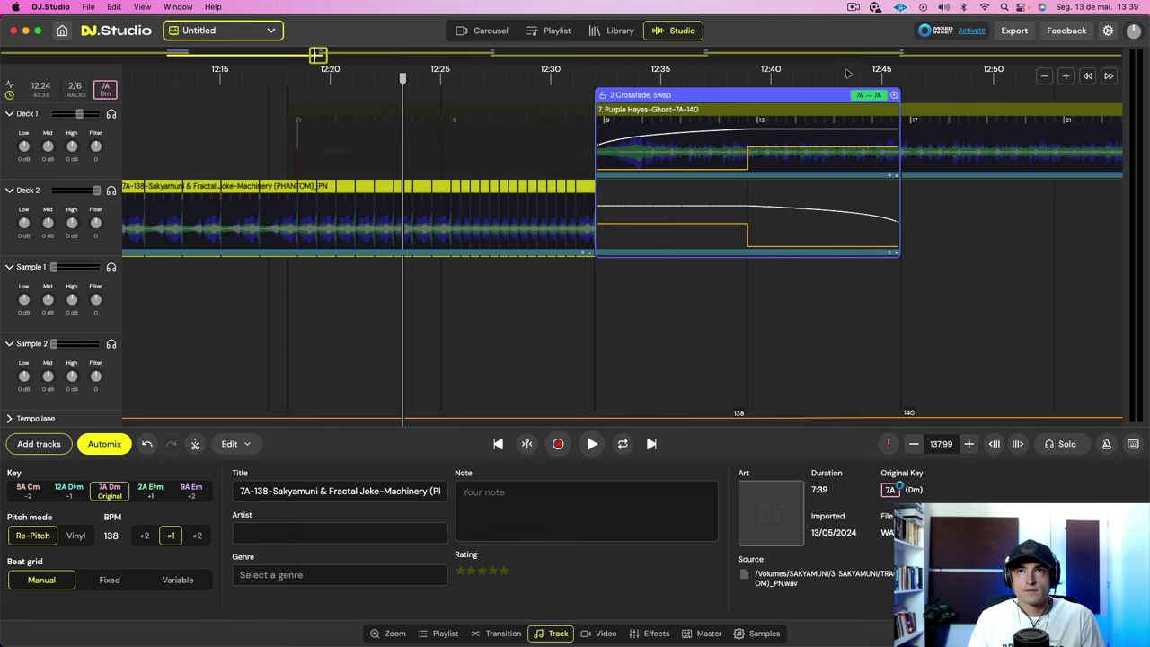
- Slide the Purple Hayes-Ghost track about six bars earlier against the second transition and inspect its beat alignment at the Machinery track's end
{"action": "left_click_drag", "start_coordinate": [797, 115], "coordinate": [548, 121]}
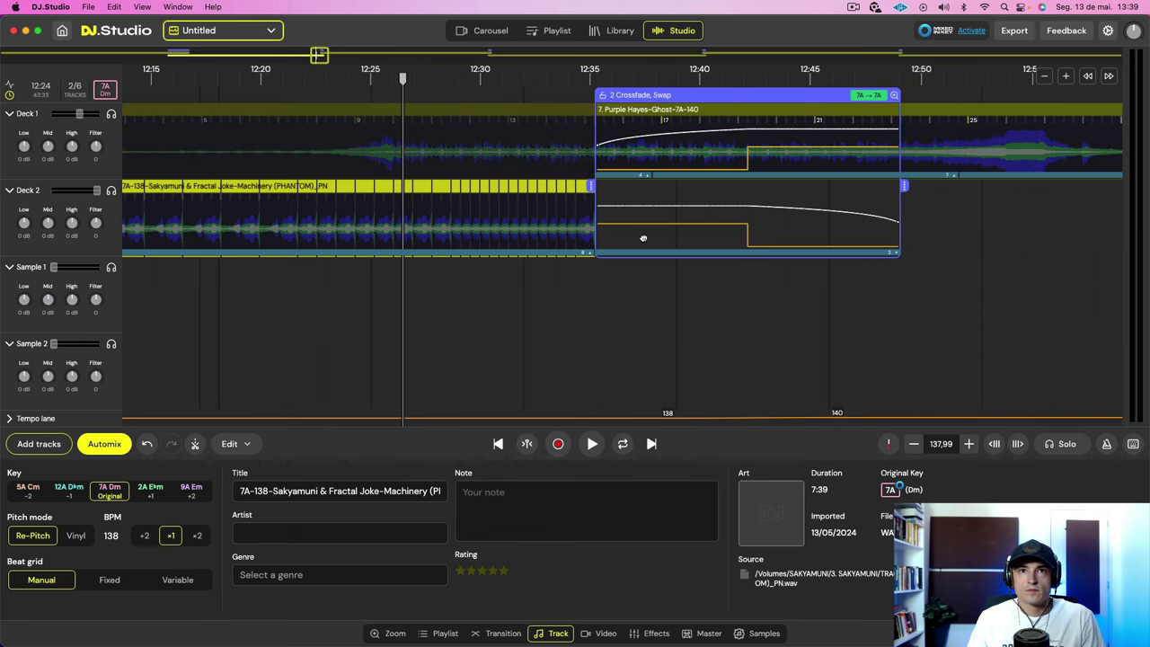
{"action": "scroll", "coordinate": [526, 263], "scroll_direction": "up", "scroll_amount": 8}
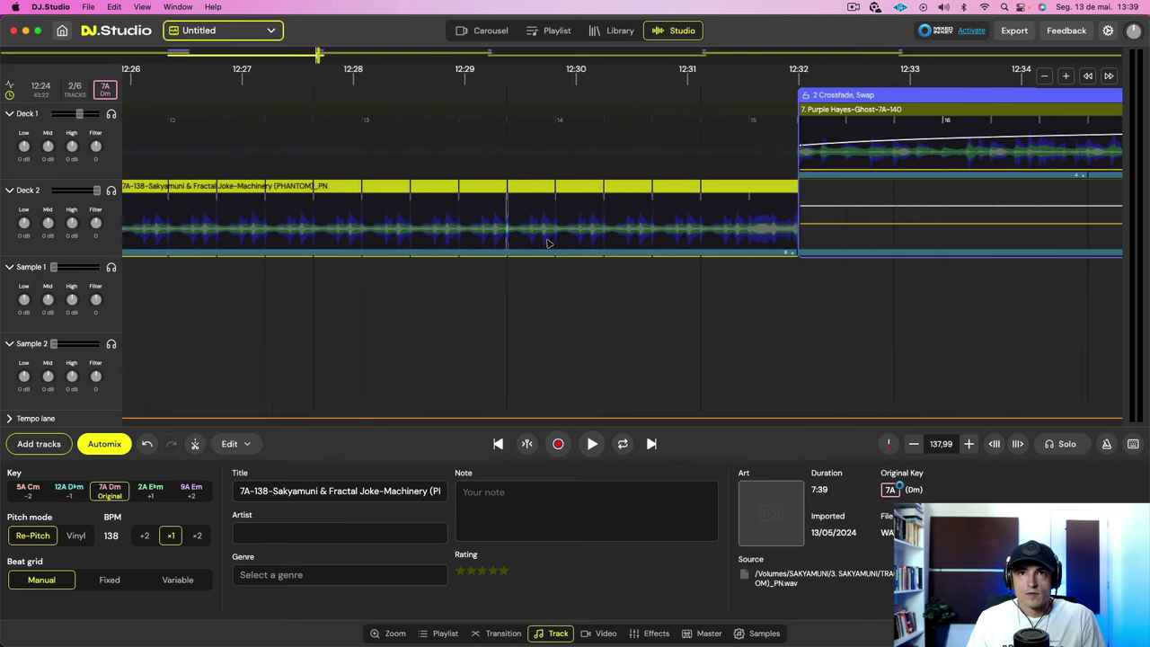
{"action": "scroll", "coordinate": [668, 234], "scroll_direction": "down", "scroll_amount": 1}
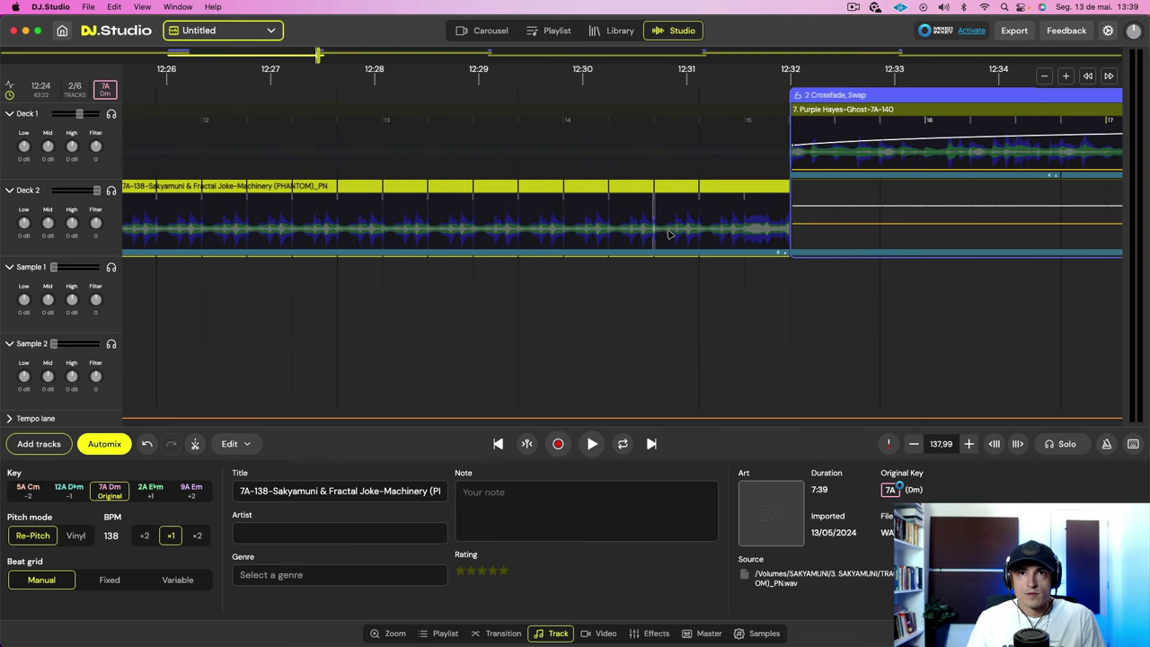
{"action": "scroll", "coordinate": [660, 236], "scroll_direction": "up", "scroll_amount": 5}
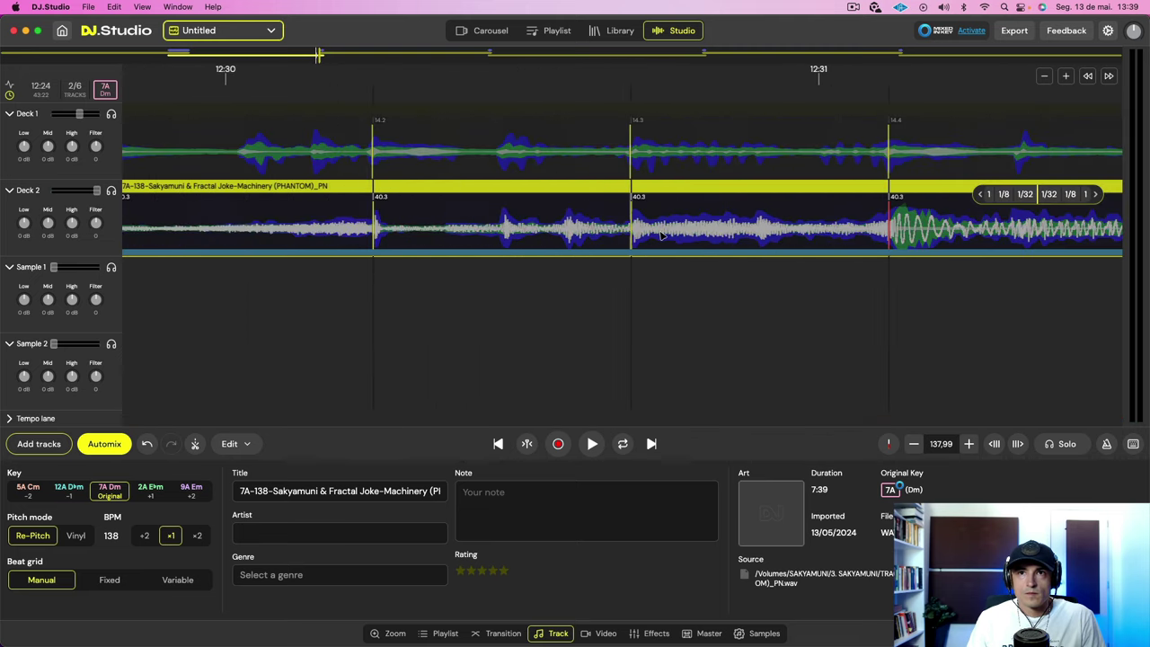
{"action": "scroll", "coordinate": [660, 234], "scroll_direction": "down", "scroll_amount": 3}
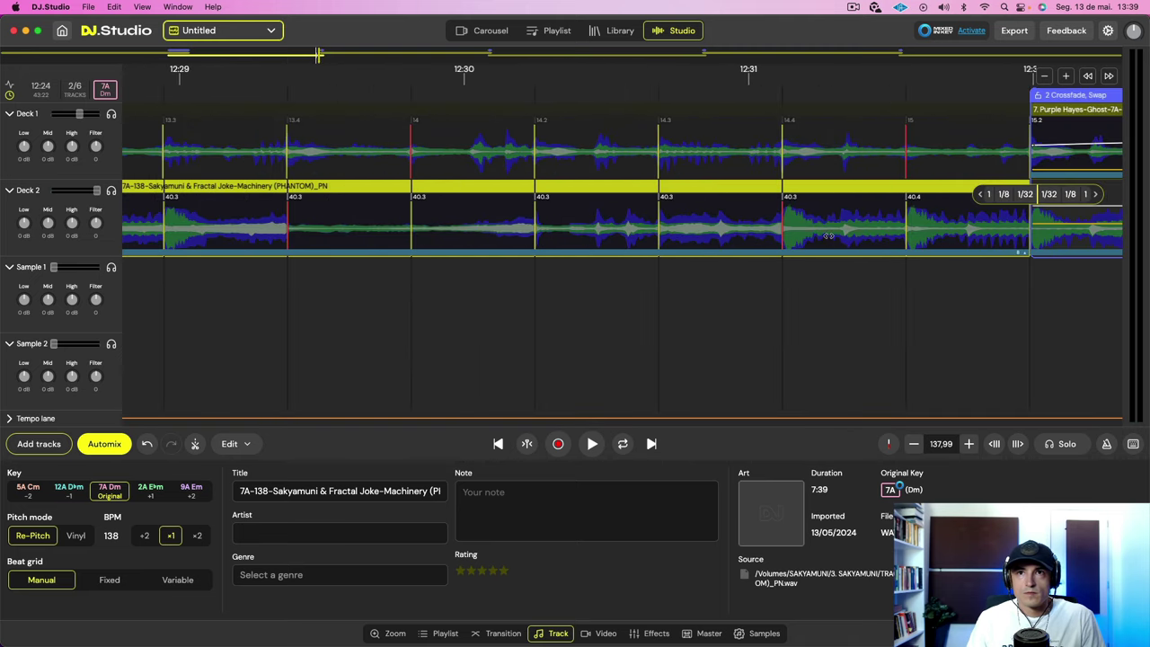
{"action": "scroll", "coordinate": [827, 236], "scroll_direction": "right", "scroll_amount": 5}
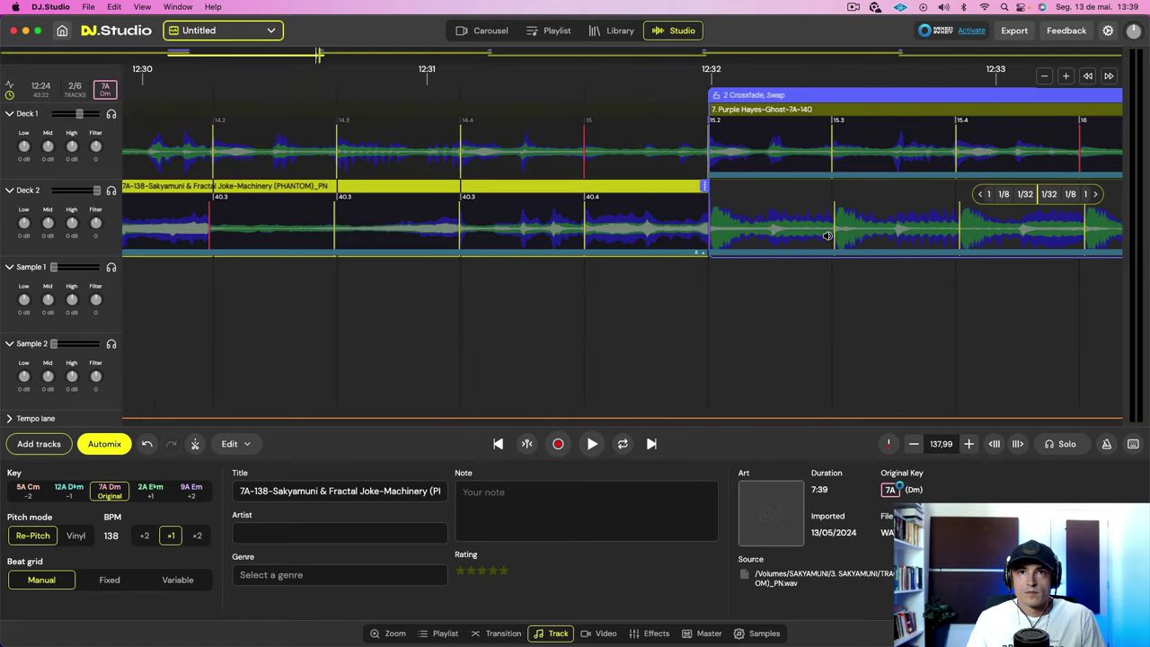
{"action": "scroll", "coordinate": [828, 235], "scroll_direction": "down", "scroll_amount": 5}
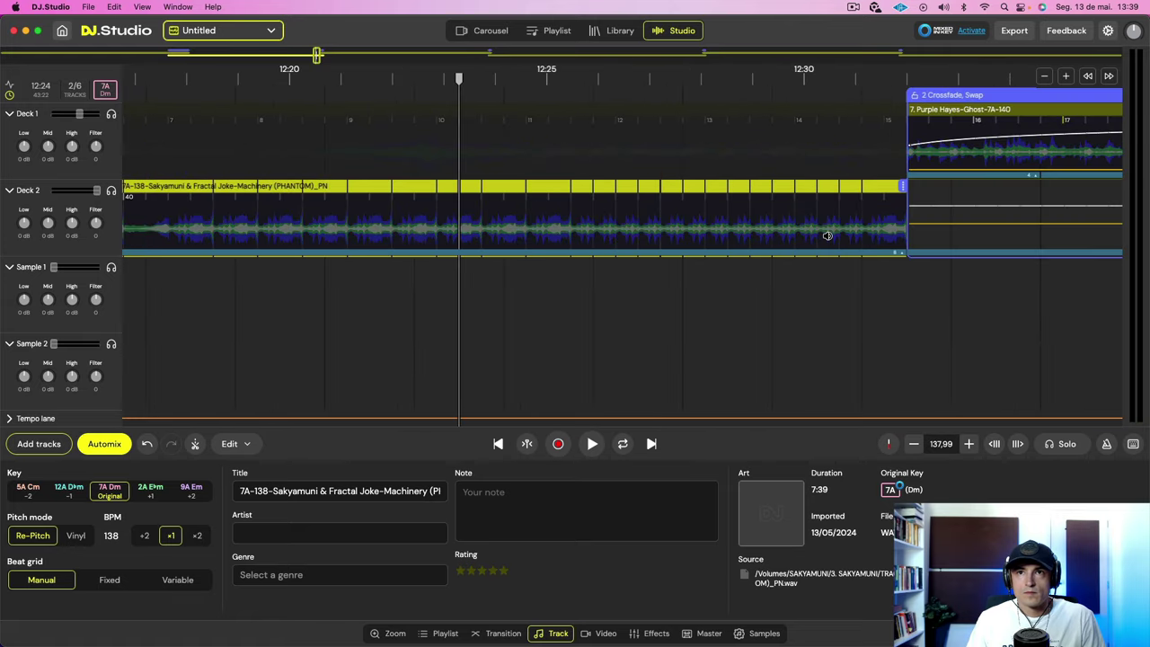
{"action": "scroll", "coordinate": [828, 235], "scroll_direction": "up", "scroll_amount": 2}
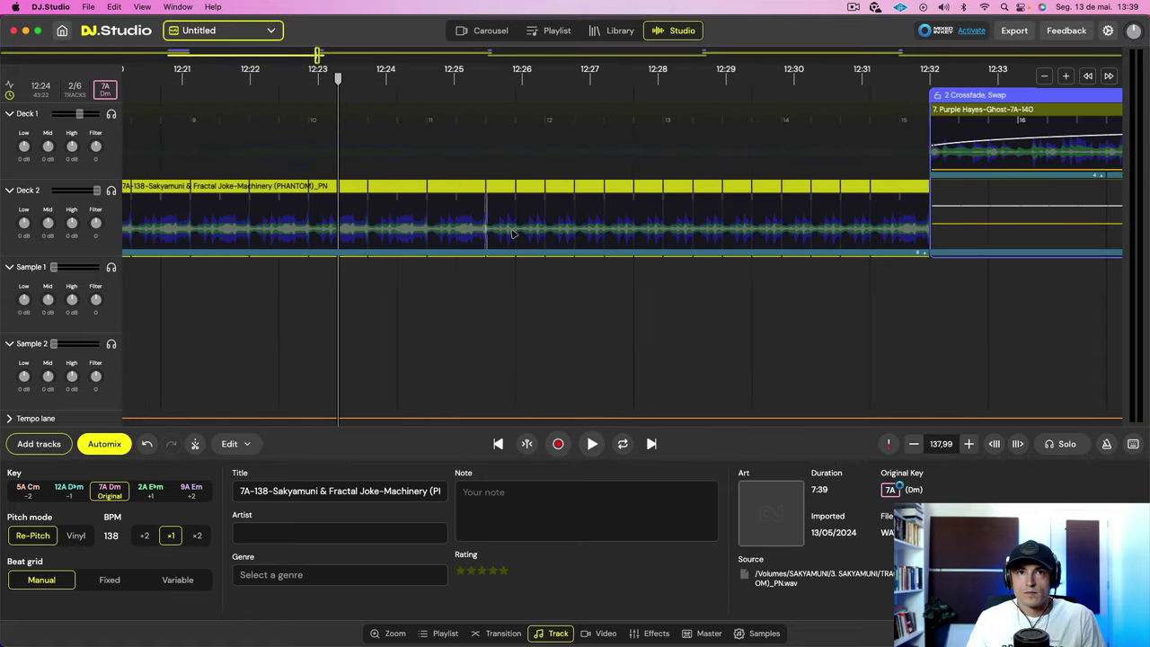
- Play the shortened Machinery loops from about 12:24 toward the cut at 12:32
{"action": "key", "text": "space"}
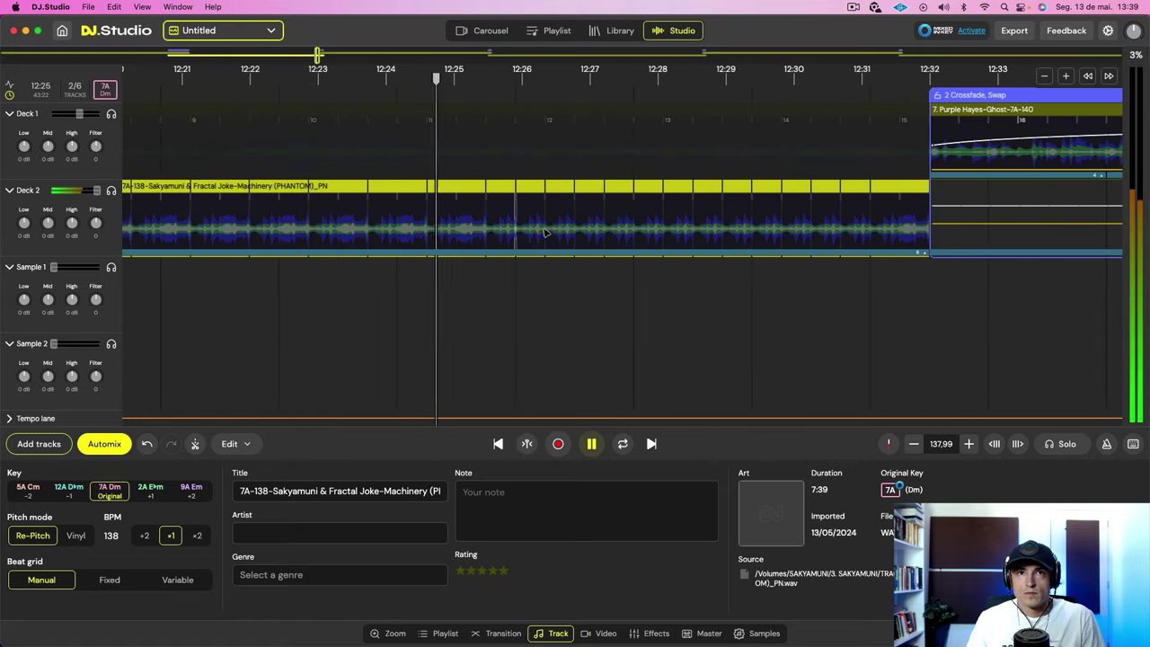
{"action": "scroll", "coordinate": [529, 192], "scroll_direction": "up", "scroll_amount": 3}
{"action": "scroll", "coordinate": [529, 192], "scroll_direction": "up", "scroll_amount": 1}
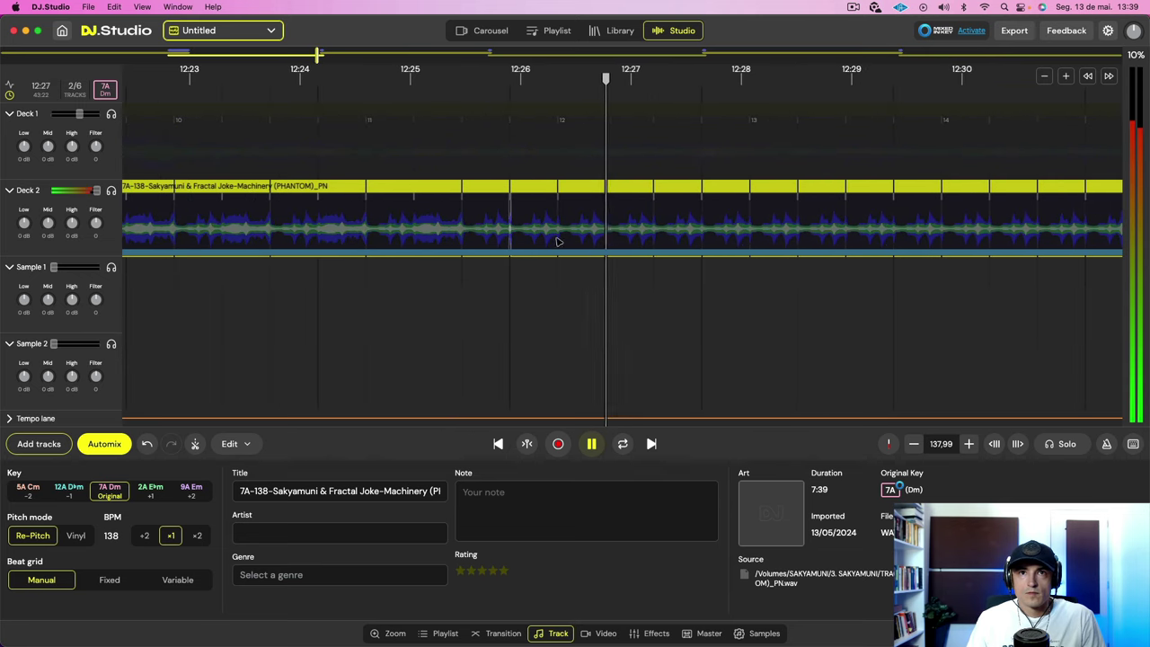
{"action": "key", "text": "space"}
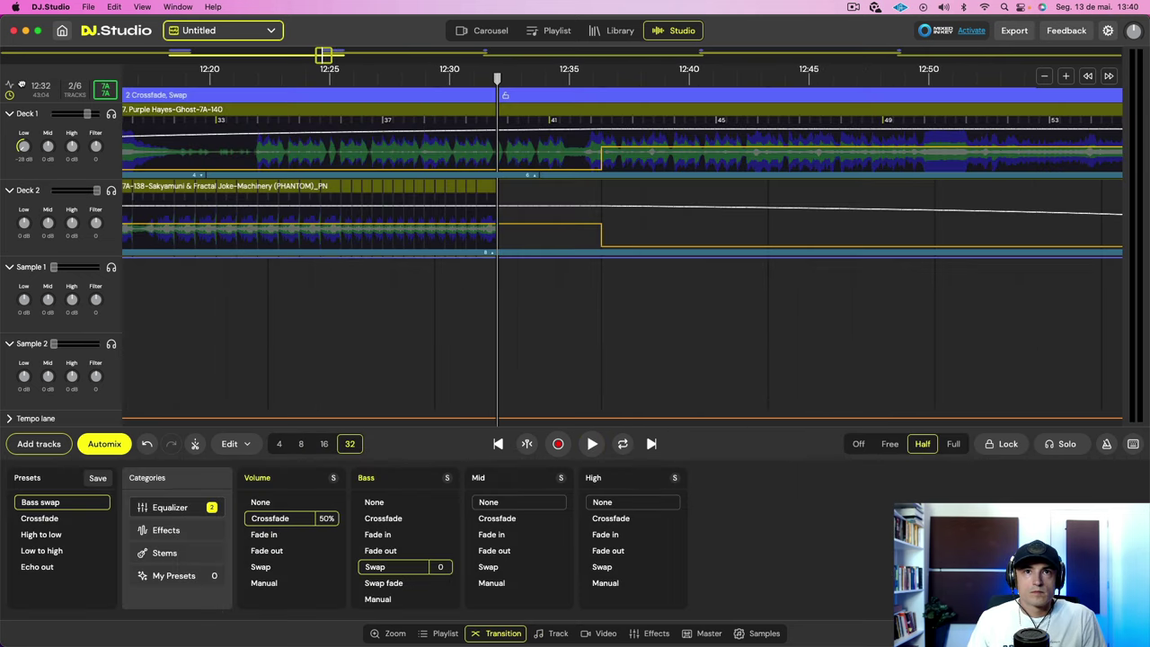
- Align bar 57 of the Purple Hayes-Ghost track with the Machinery track's end at about 12:32, and move both decks' bass swap there
{"action": "scroll", "coordinate": [506, 97], "scroll_direction": "left", "scroll_amount": 3}
{"action": "scroll", "coordinate": [566, 119], "scroll_direction": "left", "scroll_amount": 3}
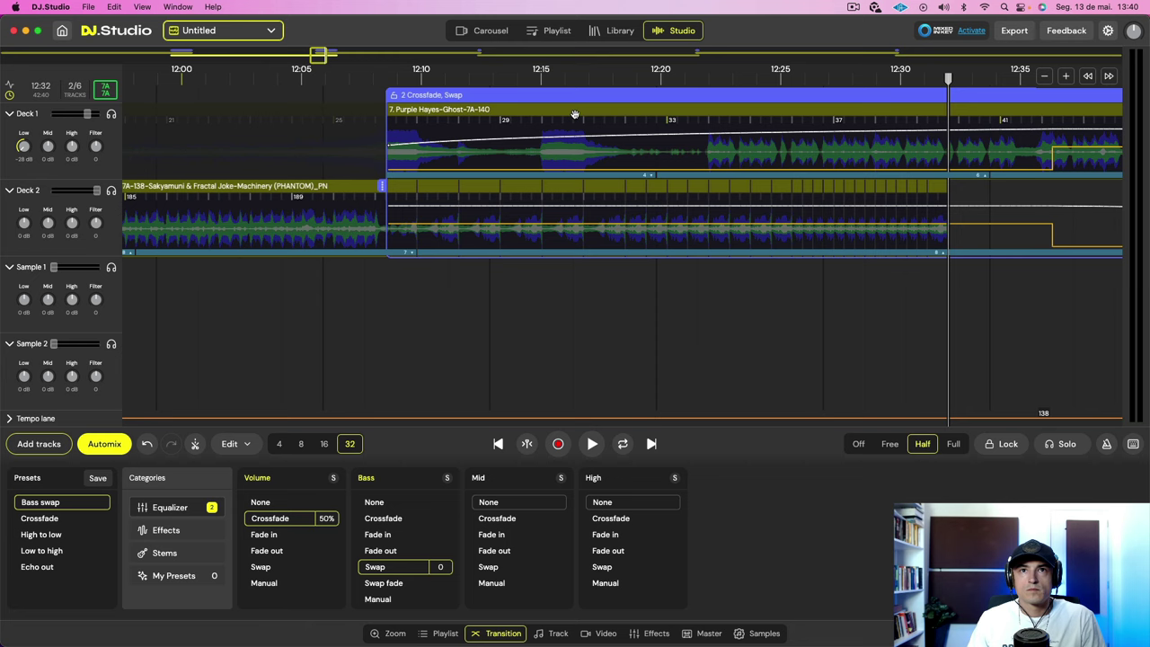
{"action": "scroll", "coordinate": [787, 185], "scroll_direction": "up", "scroll_amount": 3}
{"action": "scroll", "coordinate": [786, 185], "scroll_direction": "down", "scroll_amount": 10}
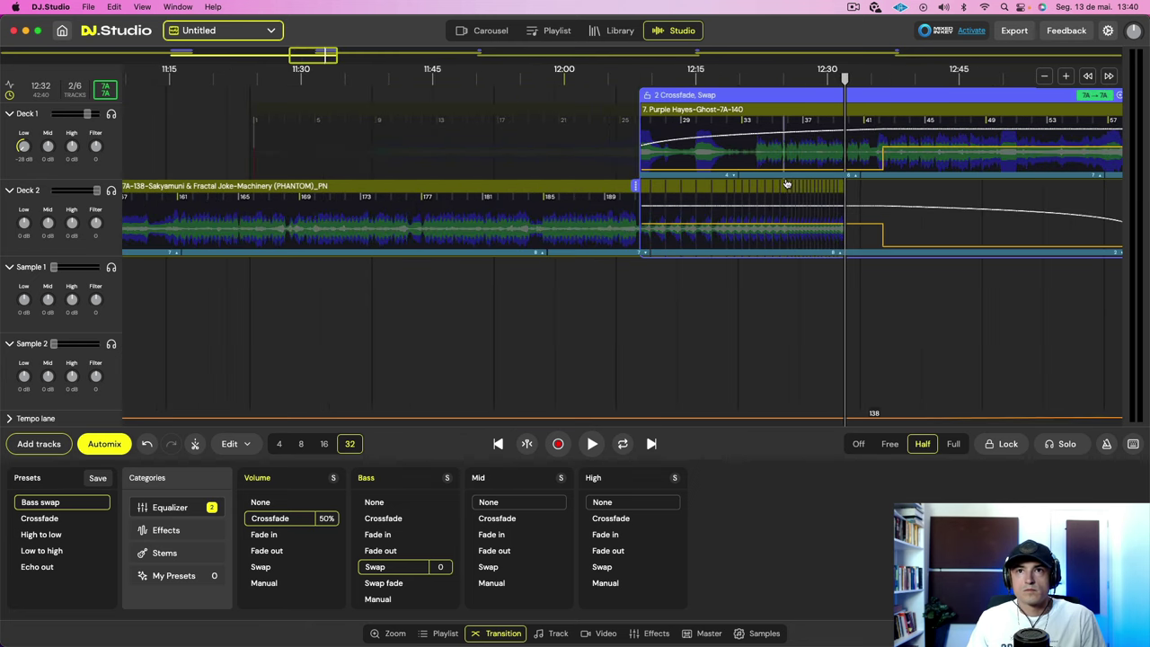
{"action": "scroll", "coordinate": [787, 183], "scroll_direction": "down", "scroll_amount": 5}
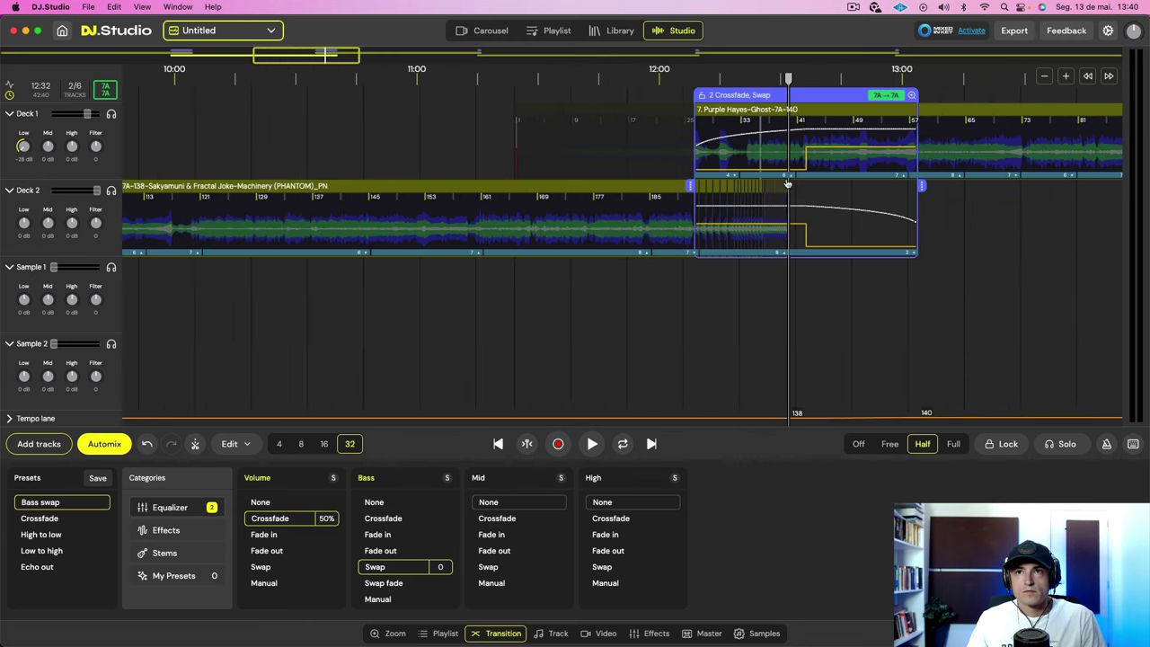
{"action": "scroll", "coordinate": [787, 184], "scroll_direction": "up", "scroll_amount": 3}
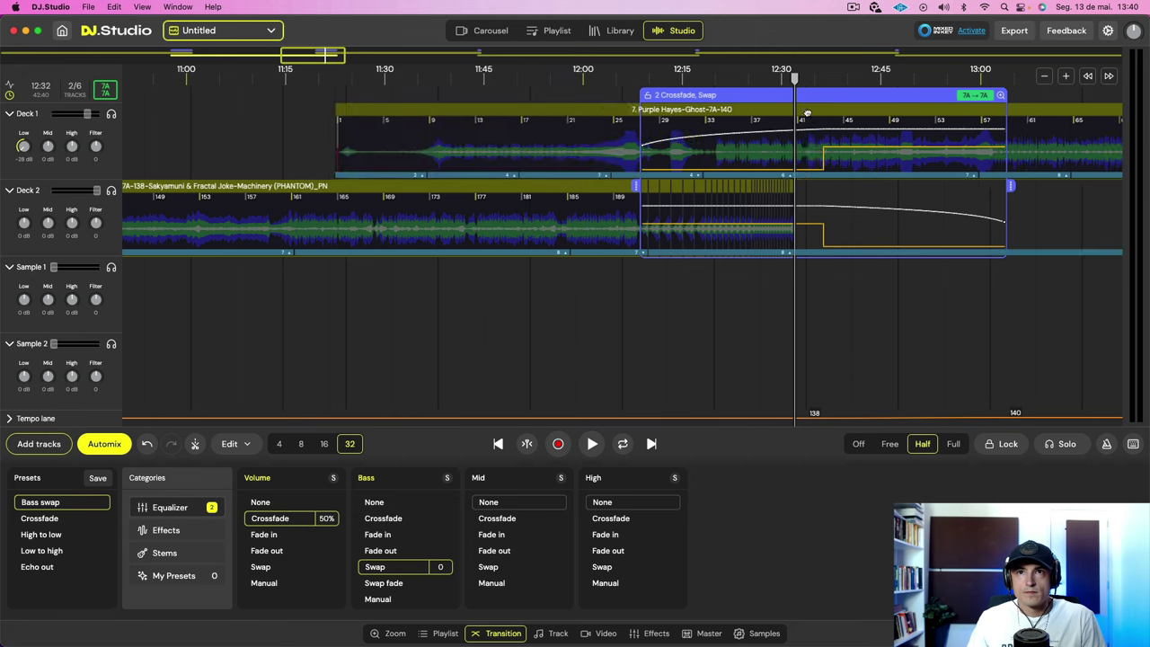
{"action": "left_click_drag", "start_coordinate": [807, 113], "coordinate": [644, 119]}
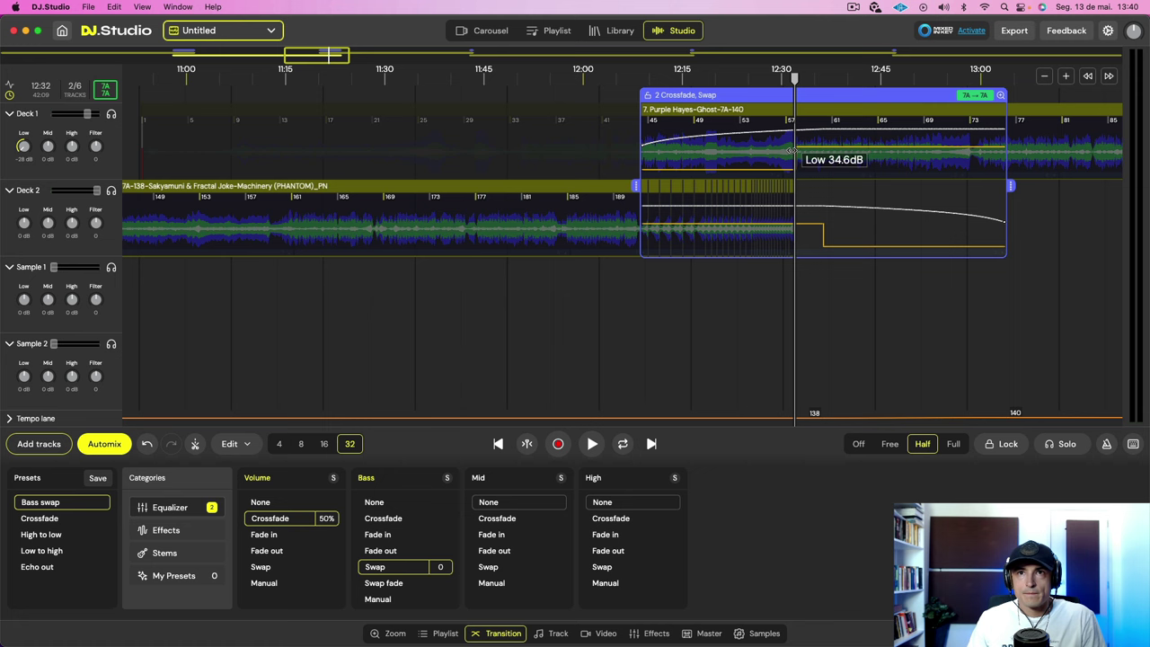
{"action": "left_click_drag", "start_coordinate": [814, 224], "coordinate": [816, 249]}
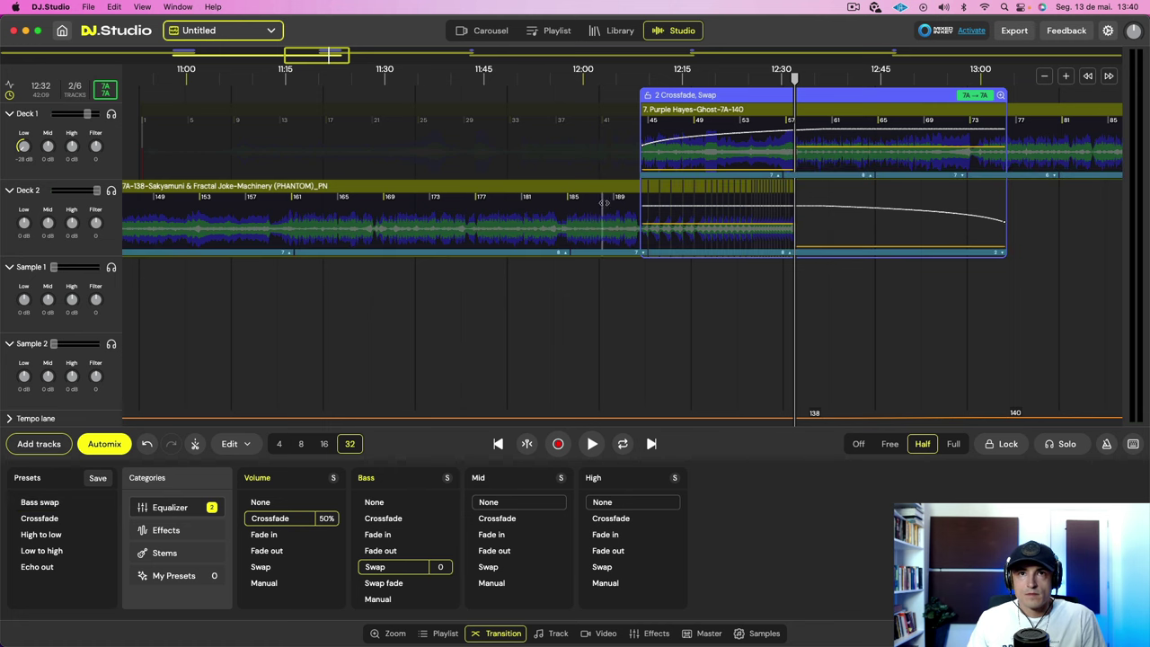
- Play the mix from about 12:02 through the Machinery loop roll into the Purple Hayes-Ghost track
{"action": "key", "text": "space"}
{"action": "left_click", "coordinate": [599, 145]}
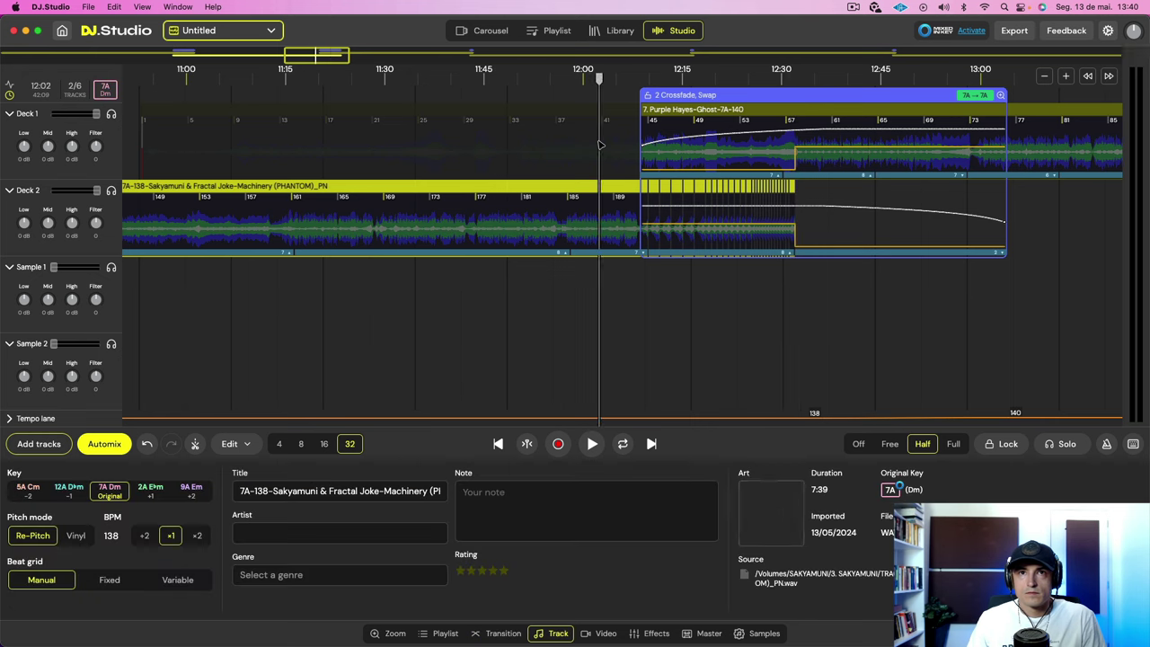
{"action": "key", "text": "space"}
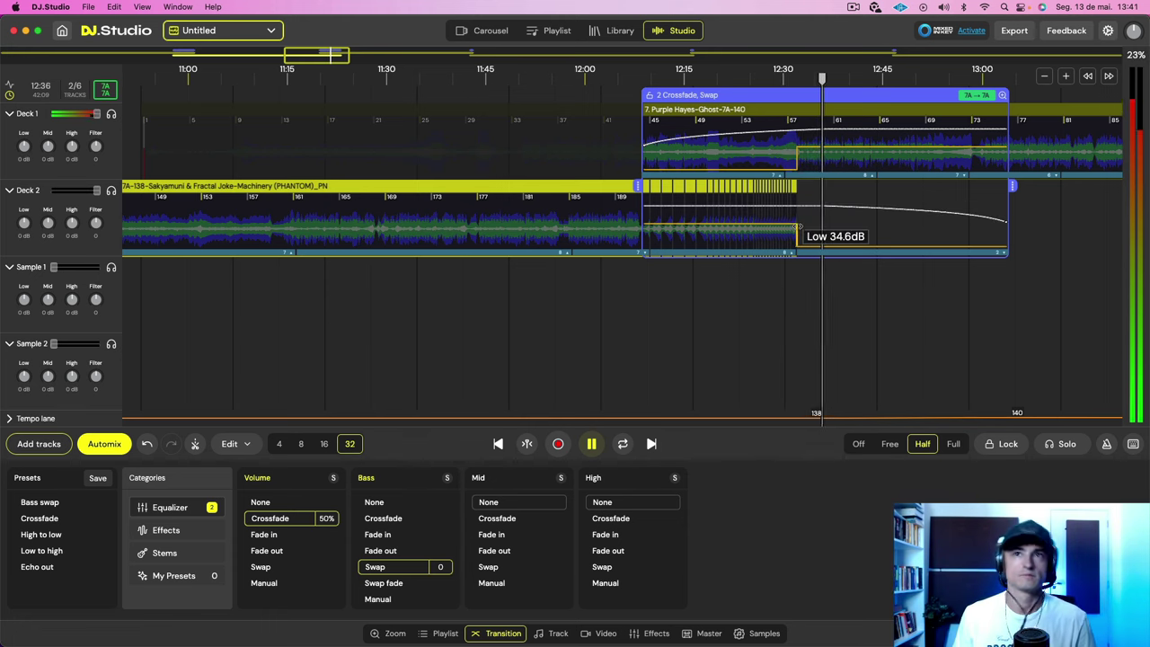
- Move both decks' bass swap in the second transition about two seconds earlier, to about 12:30, and stop playback
{"action": "left_click_drag", "start_coordinate": [796, 227], "coordinate": [787, 227]}
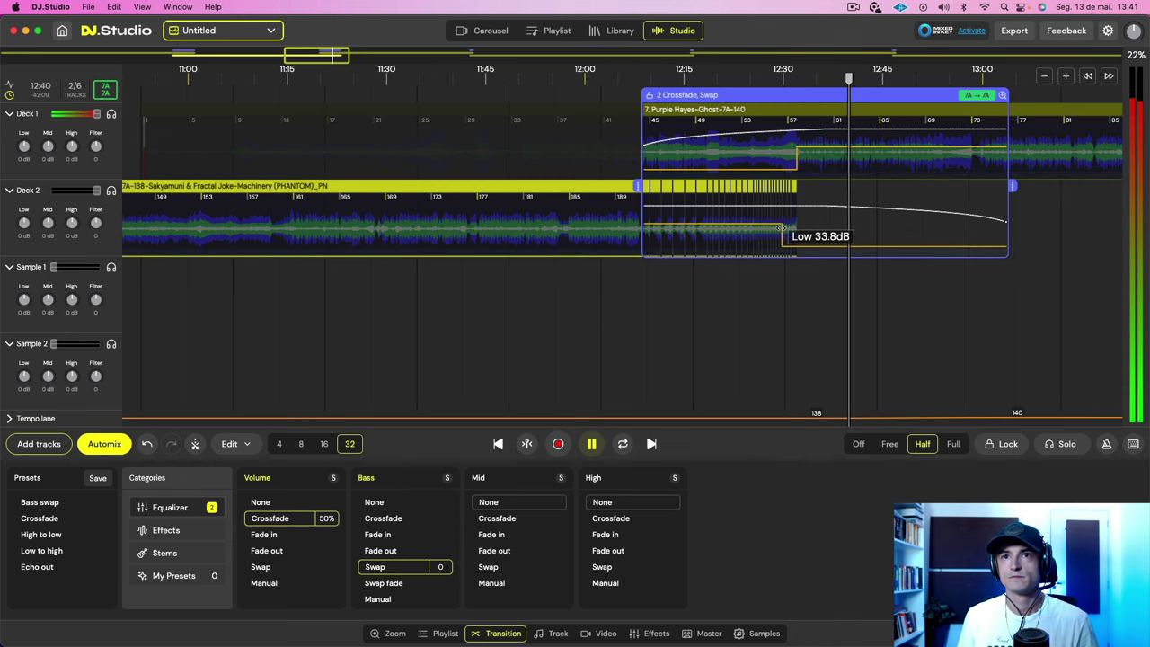
{"action": "left_click_drag", "start_coordinate": [782, 228], "coordinate": [783, 228]}
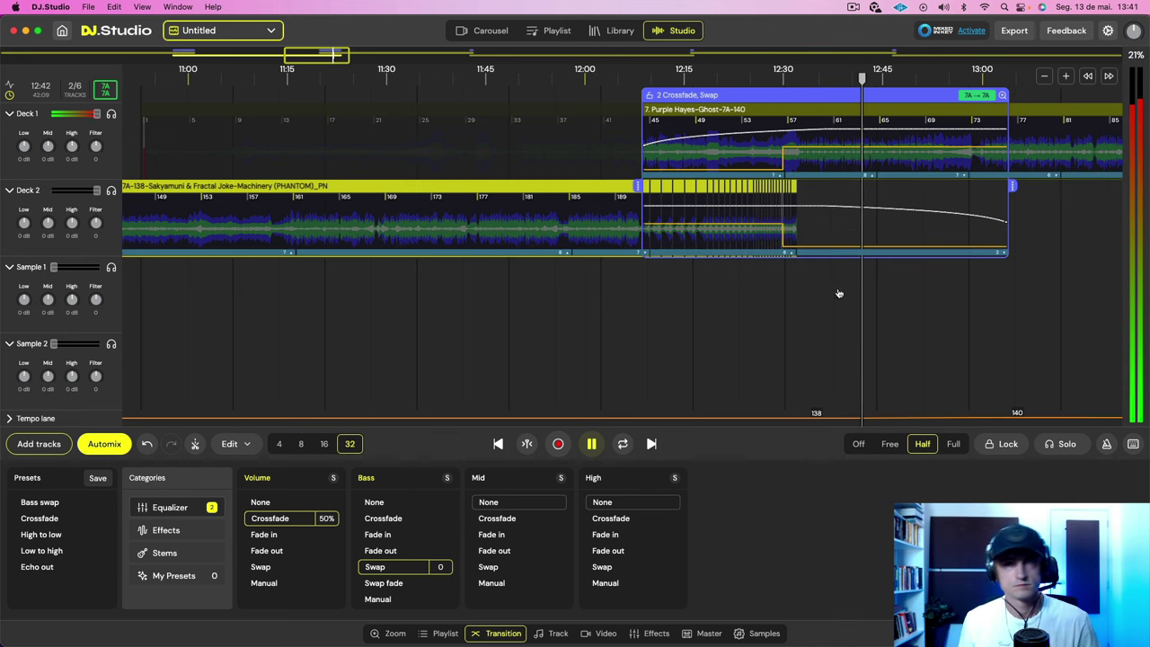
{"action": "key", "text": "space"}
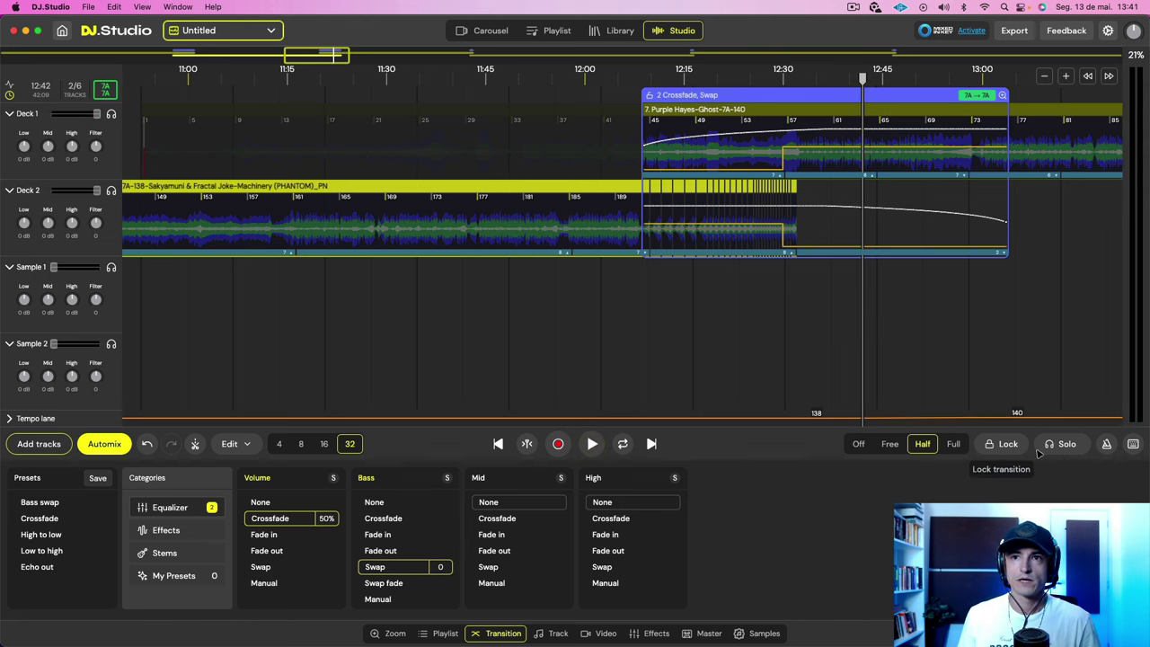
- Search the sample library for "uplif" and place SPD_145_G#_Uplifter_13 on Sample 1, ending at the bass swap at about 12:30
{"action": "left_click", "coordinate": [764, 633]}
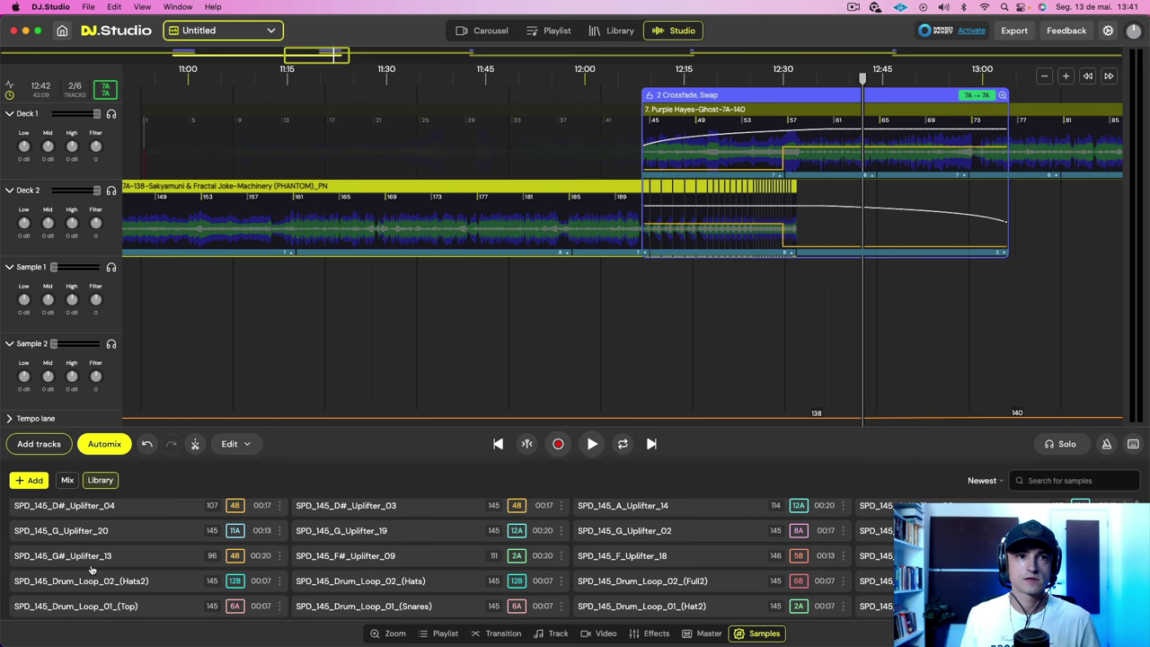
{"action": "scroll", "coordinate": [92, 571], "scroll_direction": "down", "scroll_amount": 1}
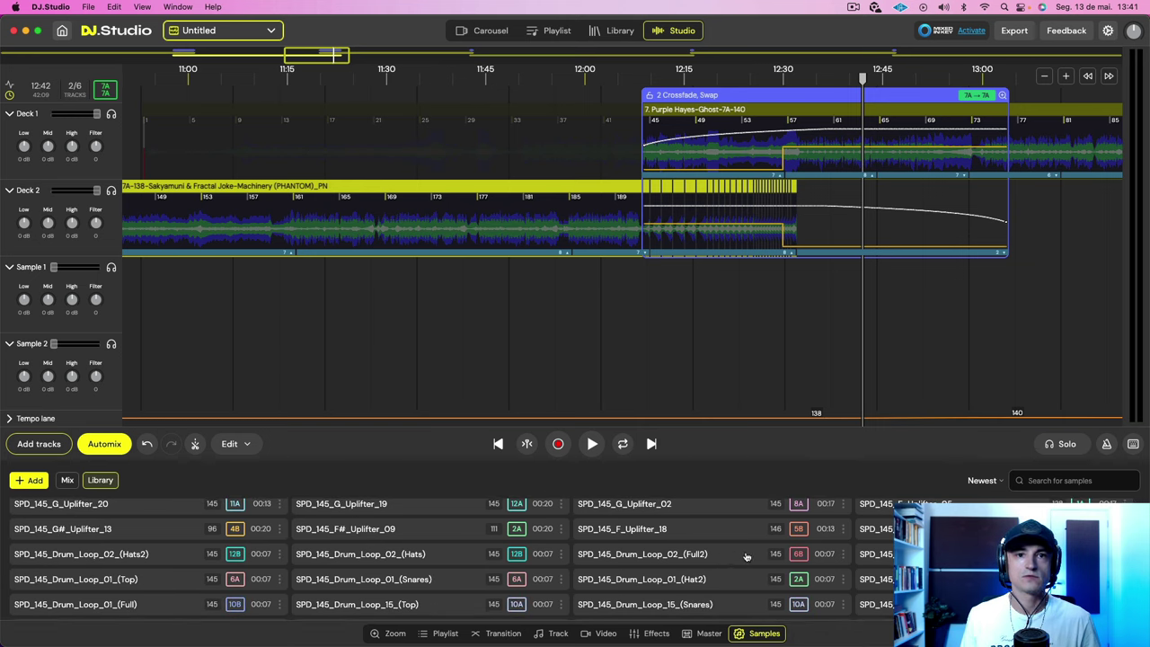
{"action": "scroll", "coordinate": [746, 557], "scroll_direction": "up", "scroll_amount": 1}
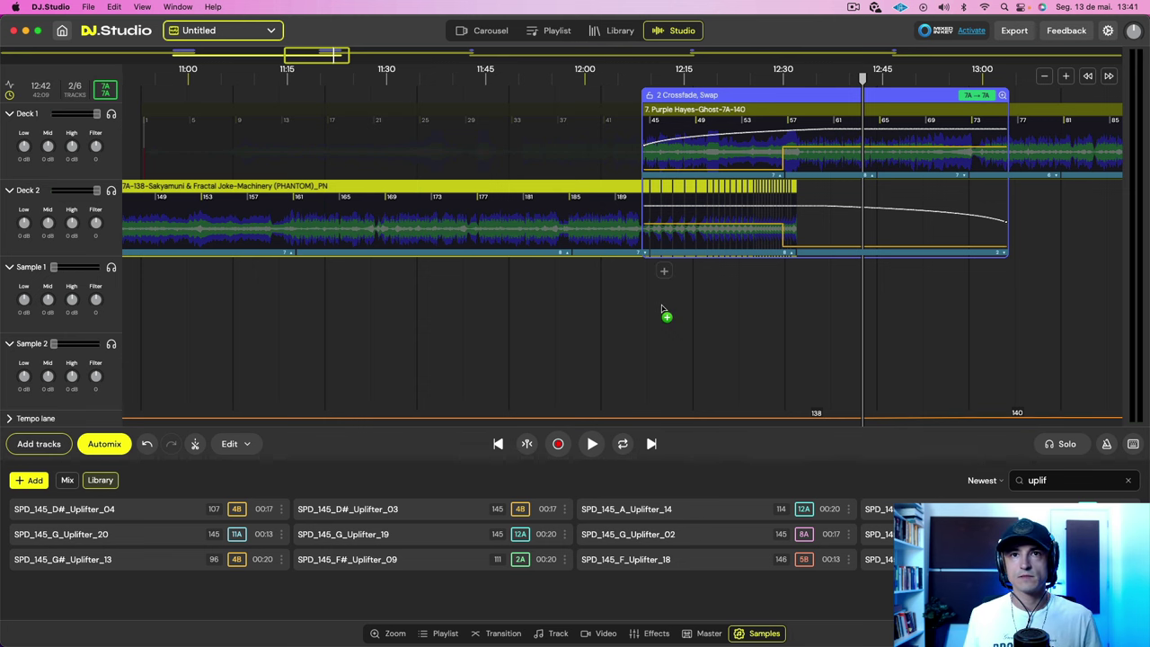
{"action": "left_click_drag", "start_coordinate": [661, 310], "coordinate": [662, 309]}
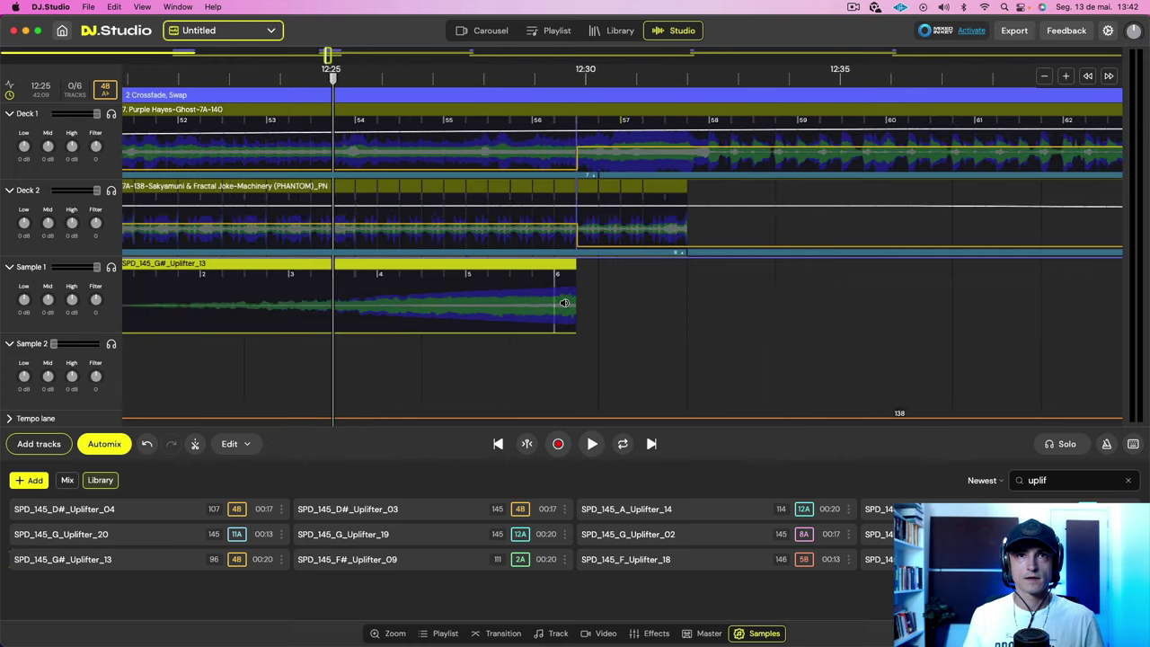
{"action": "scroll", "coordinate": [565, 303], "scroll_direction": "down", "scroll_amount": 2}
{"action": "scroll", "coordinate": [559, 300], "scroll_direction": "down", "scroll_amount": 2}
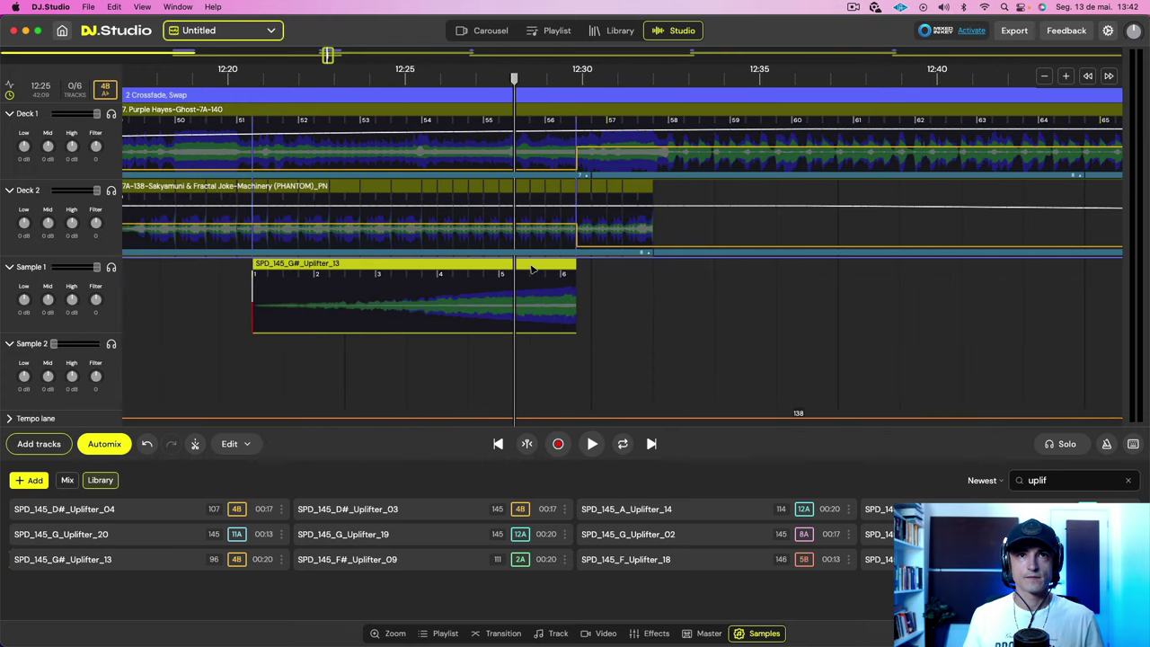
- Play the uplifter over the transition and extend its end to about 12:34 to include the full tail
{"action": "key", "text": "space"}
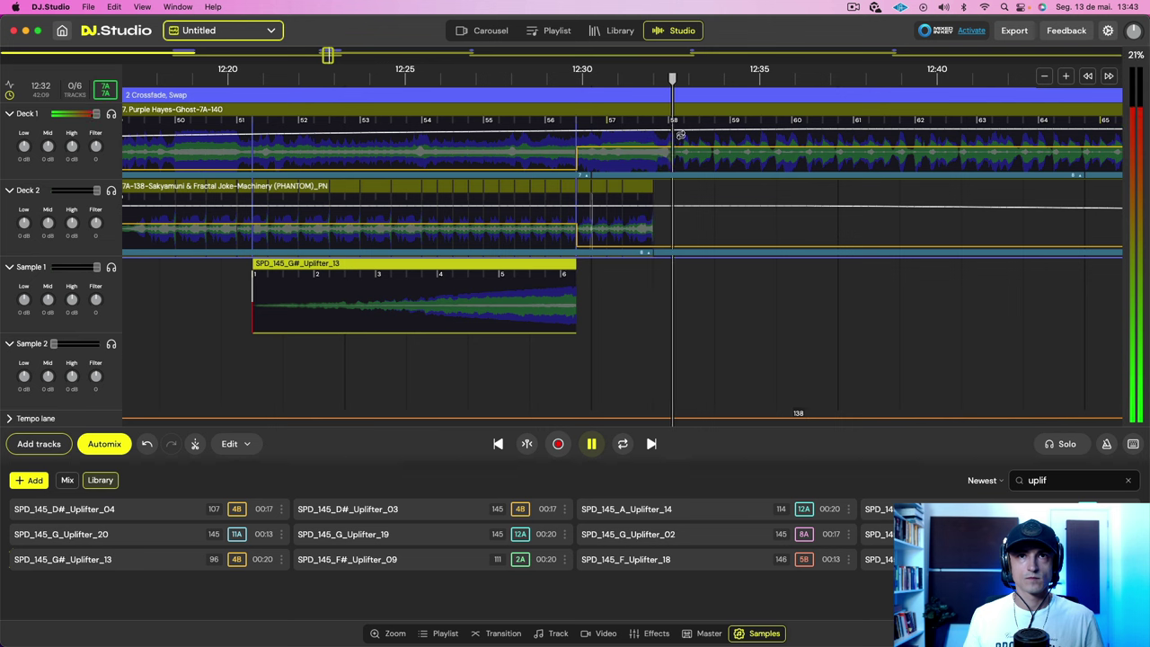
{"action": "key", "text": "space"}
{"action": "left_click", "coordinate": [646, 186]}
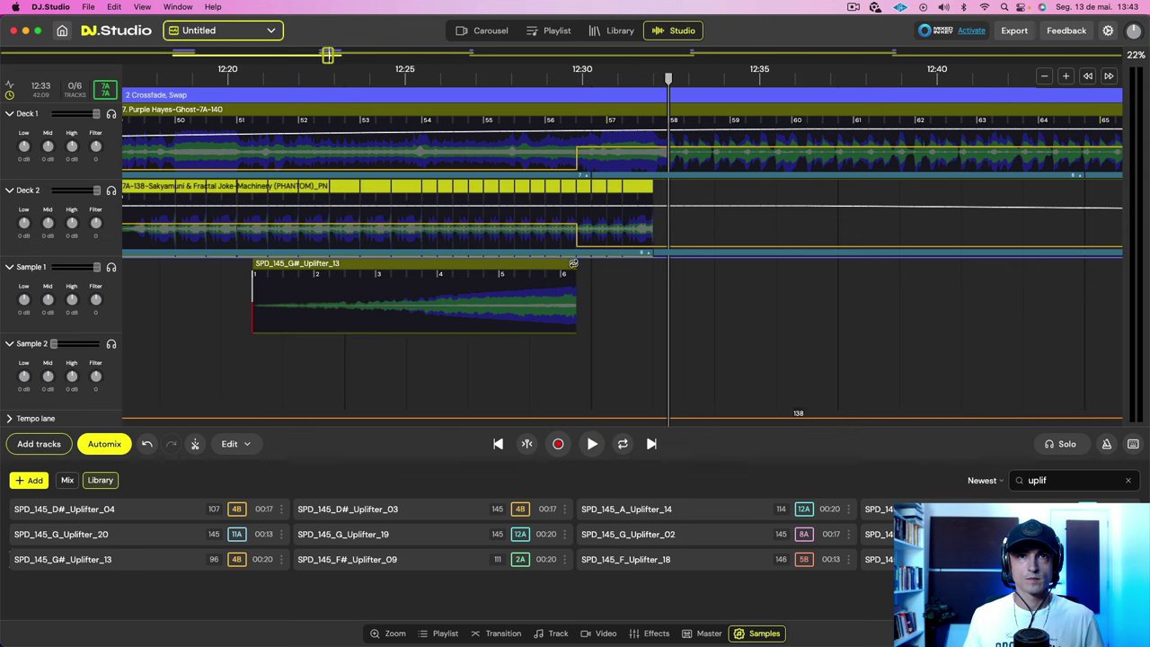
{"action": "left_click", "coordinate": [570, 312]}
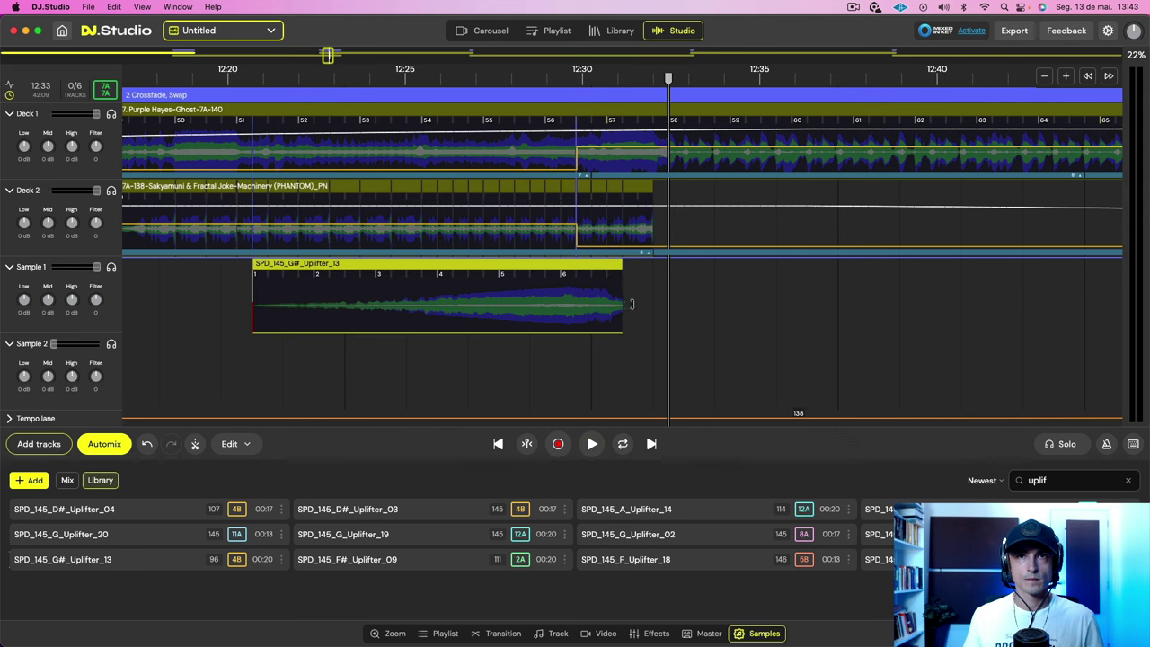
{"action": "key", "text": "space"}
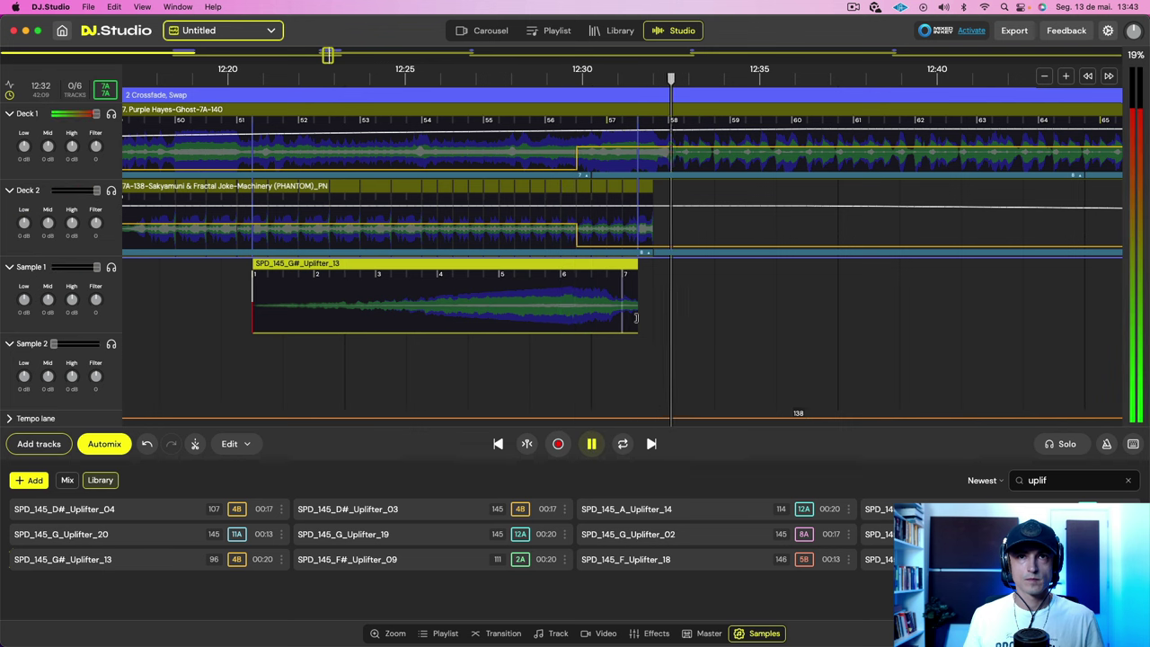
{"action": "left_click_drag", "start_coordinate": [636, 319], "coordinate": [976, 311]}
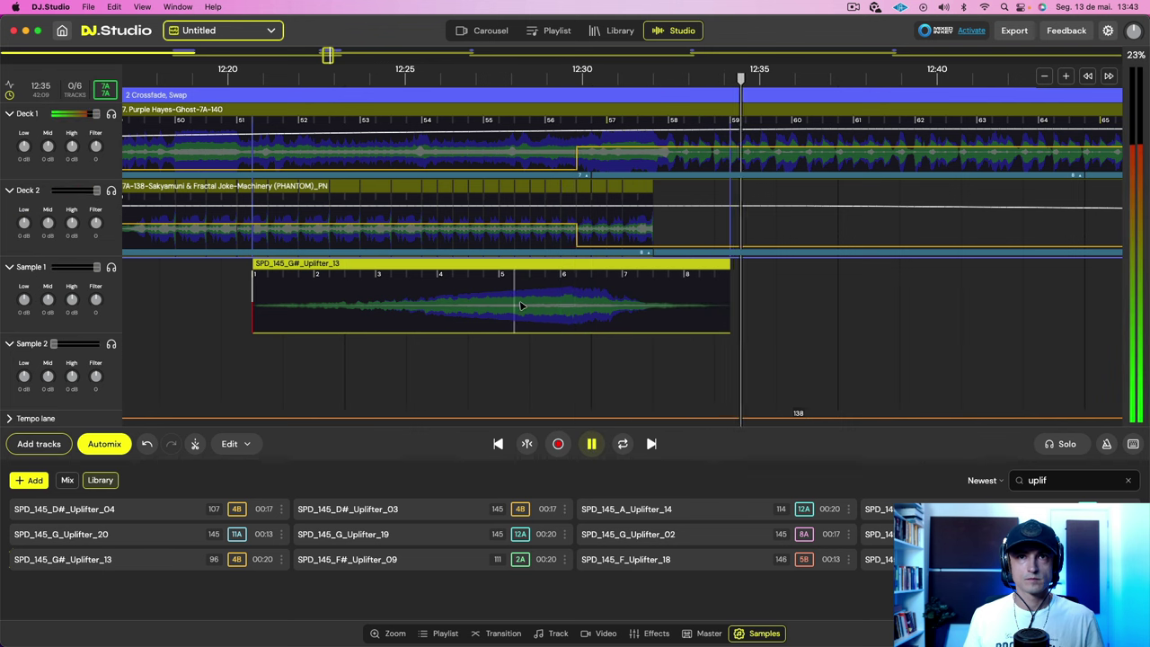
{"action": "key", "text": "space"}
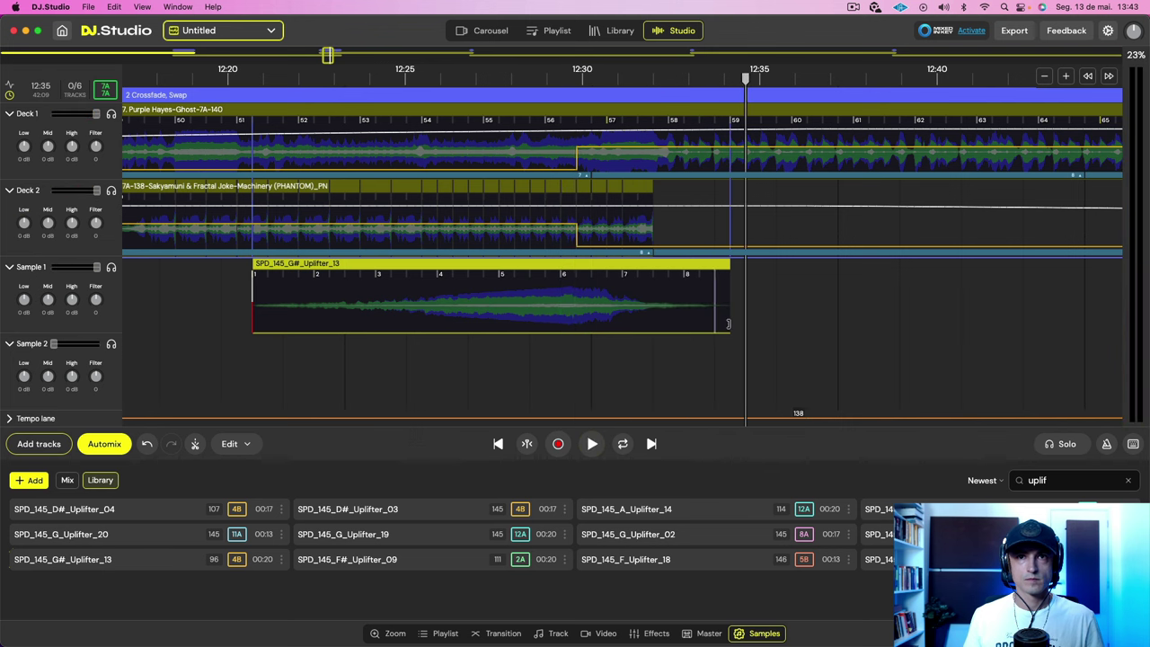
- Replay the uplifter from about 12:24 and move it about 1.5 seconds later on Sample 1, starting at about 12:22
{"action": "left_click", "coordinate": [393, 306]}
{"action": "key", "text": "space"}
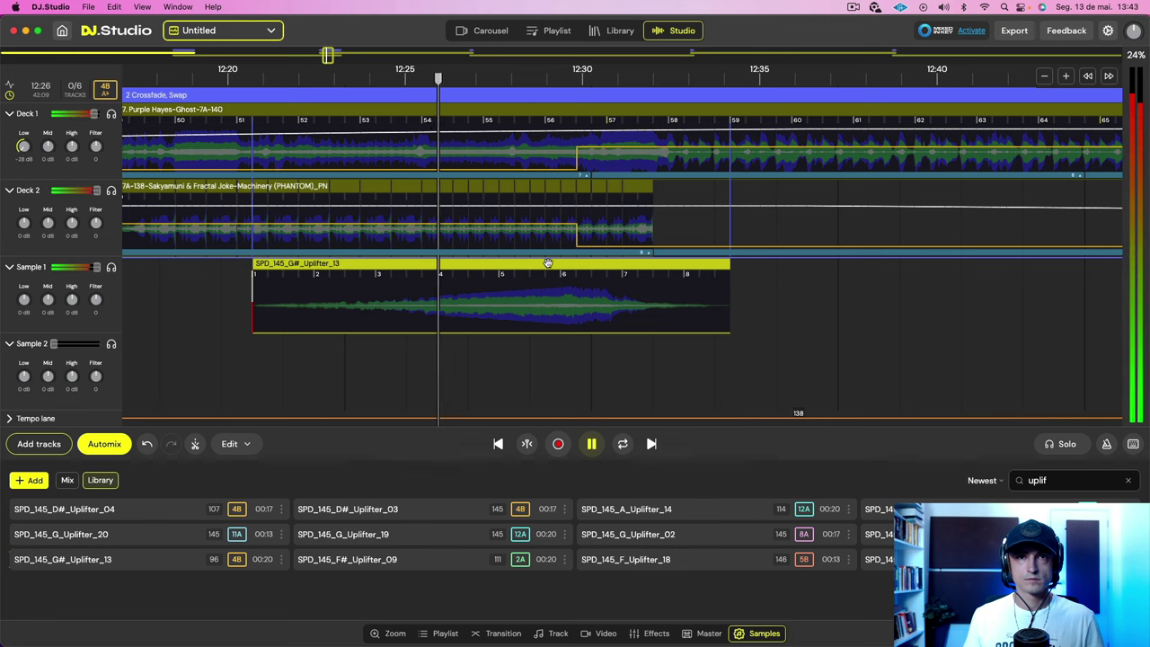
{"action": "left_click_drag", "start_coordinate": [547, 263], "coordinate": [599, 263]}
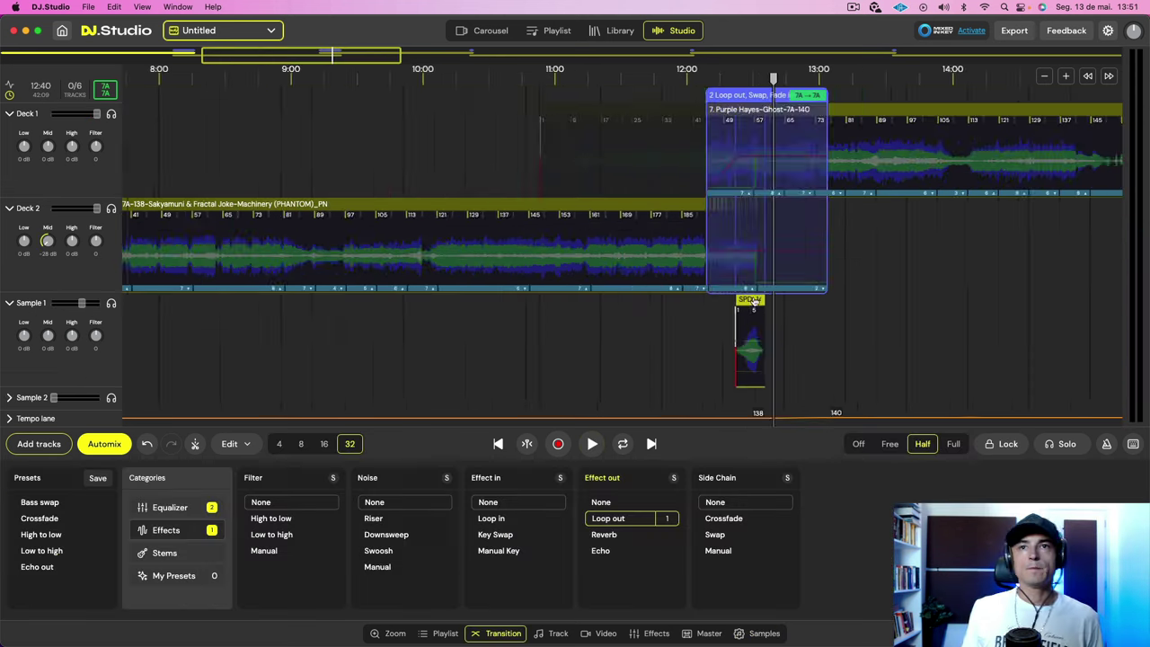
{"action": "scroll", "coordinate": [753, 302], "scroll_direction": "up", "scroll_amount": 3}
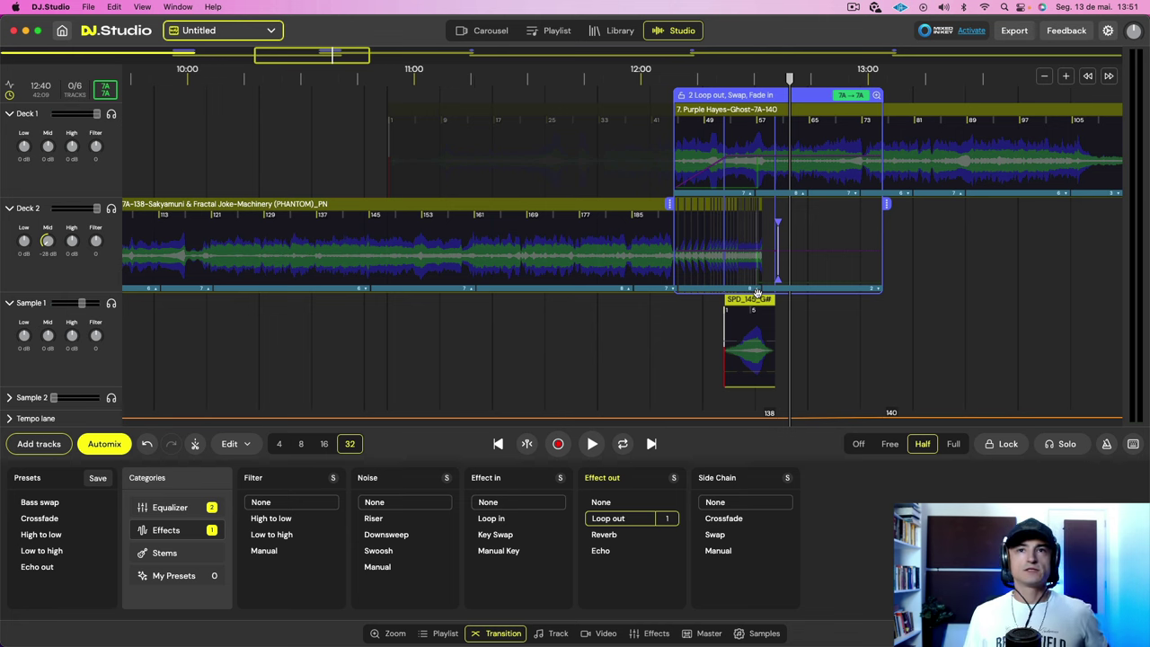
{"action": "scroll", "coordinate": [759, 295], "scroll_direction": "left", "scroll_amount": 15}
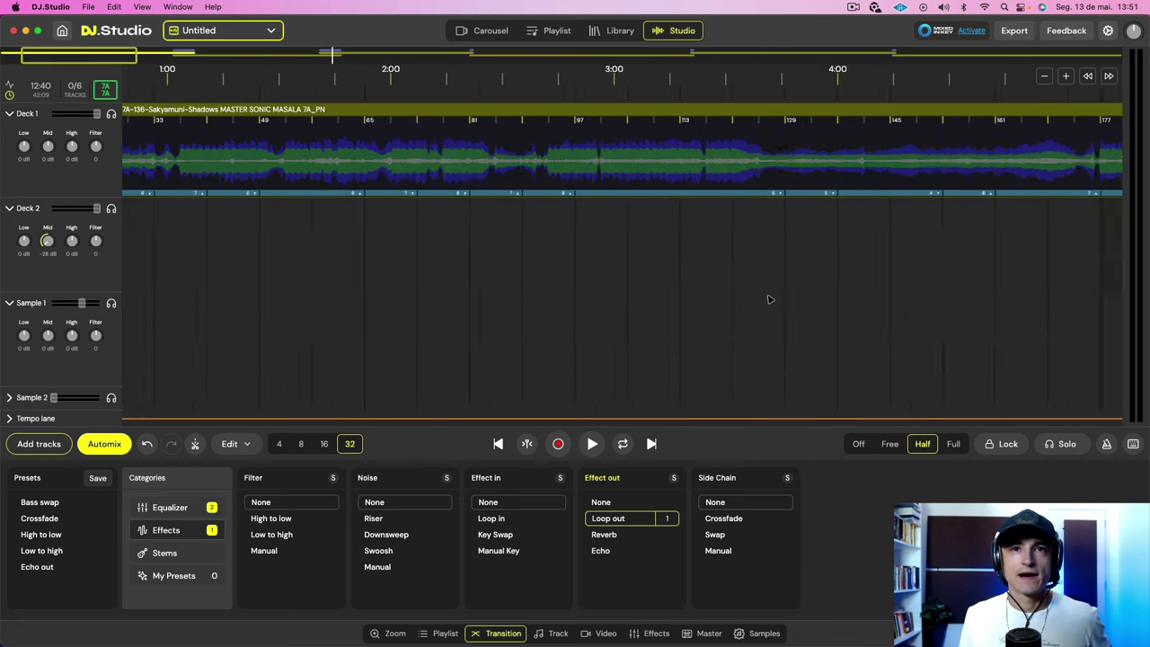
{"action": "scroll", "coordinate": [769, 299], "scroll_direction": "right", "scroll_amount": 10}
{"action": "scroll", "coordinate": [770, 296], "scroll_direction": "down", "scroll_amount": 3}
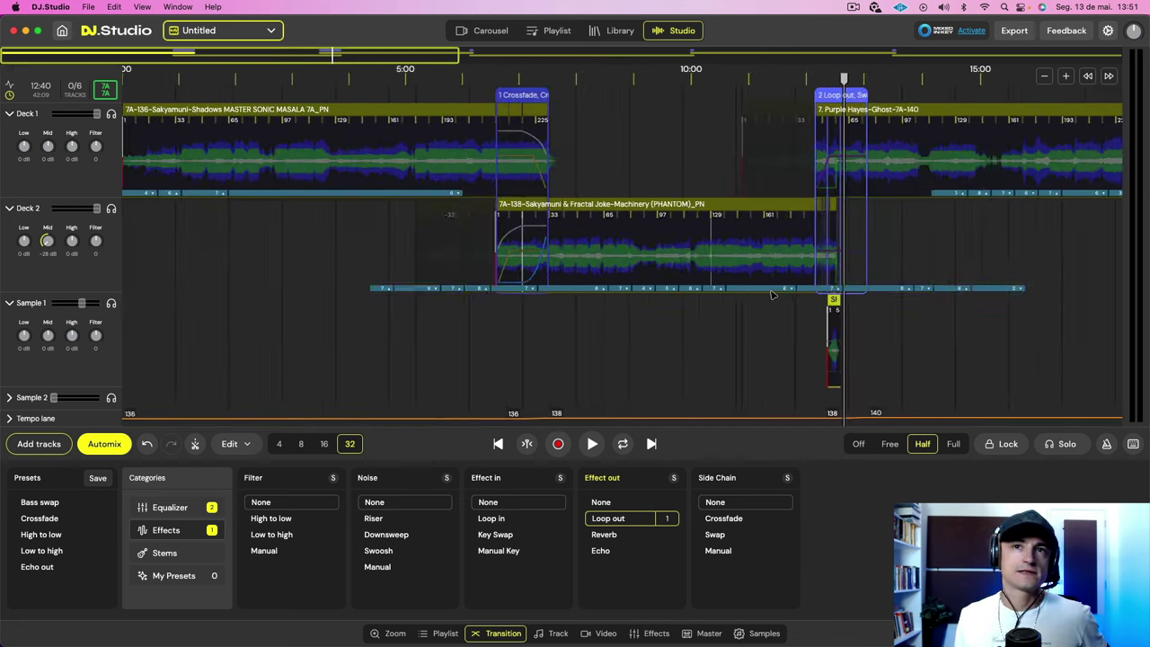